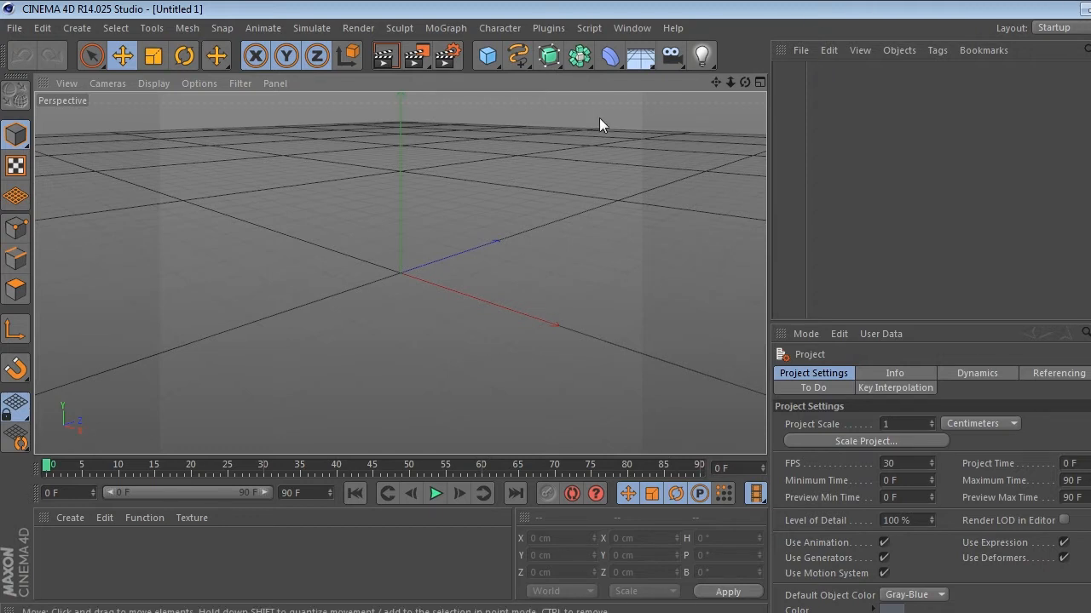
# Set the render output size to 1920 x 1080 pixels and the frame range to All Frames
pyautogui.click(452, 58)
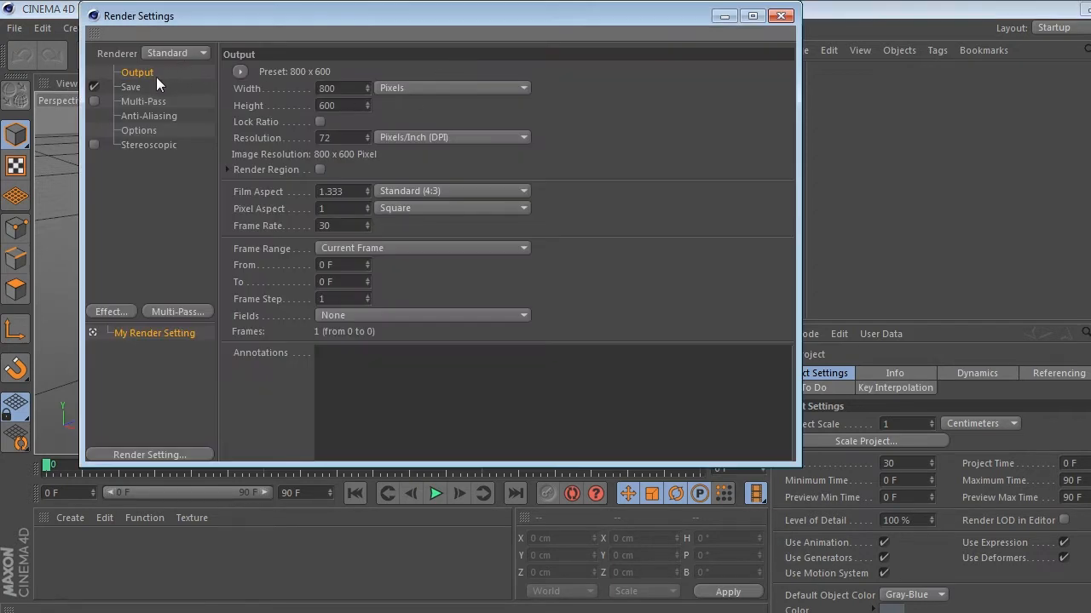
pyautogui.click(348, 88)
pyautogui.moveTo(369, 14); pyautogui.dragTo(511, 49)
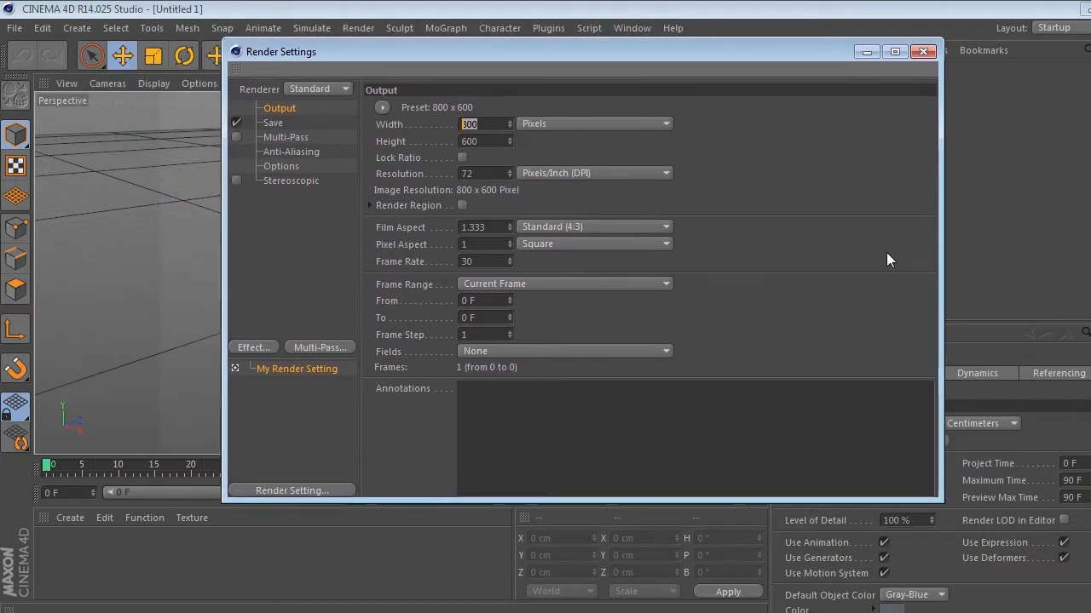
pyautogui.moveTo(688, 53); pyautogui.dragTo(685, 141)
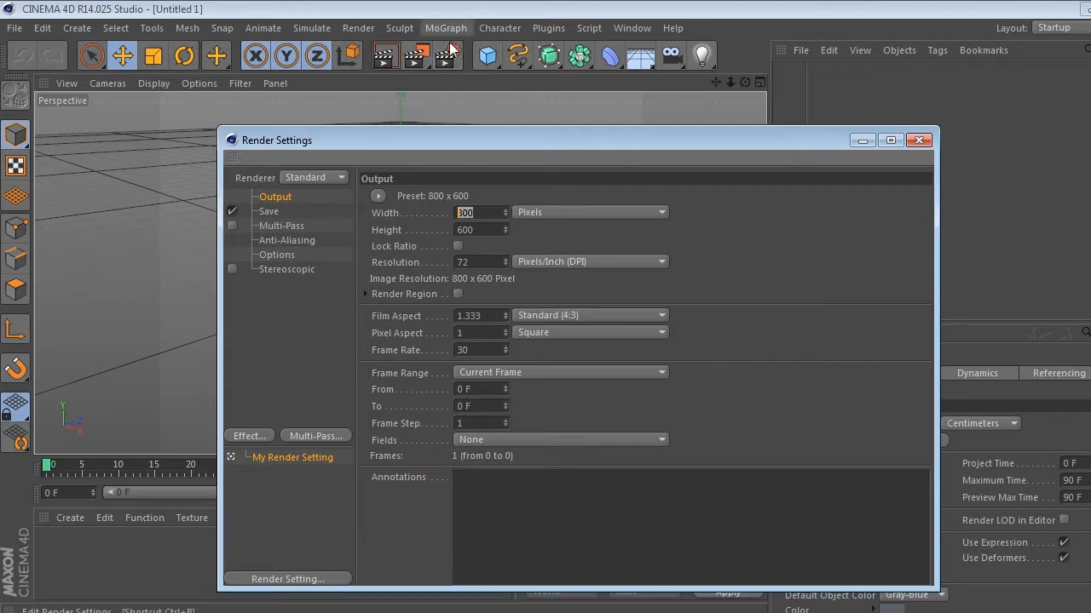
pyautogui.moveTo(463, 138); pyautogui.dragTo(447, 42)
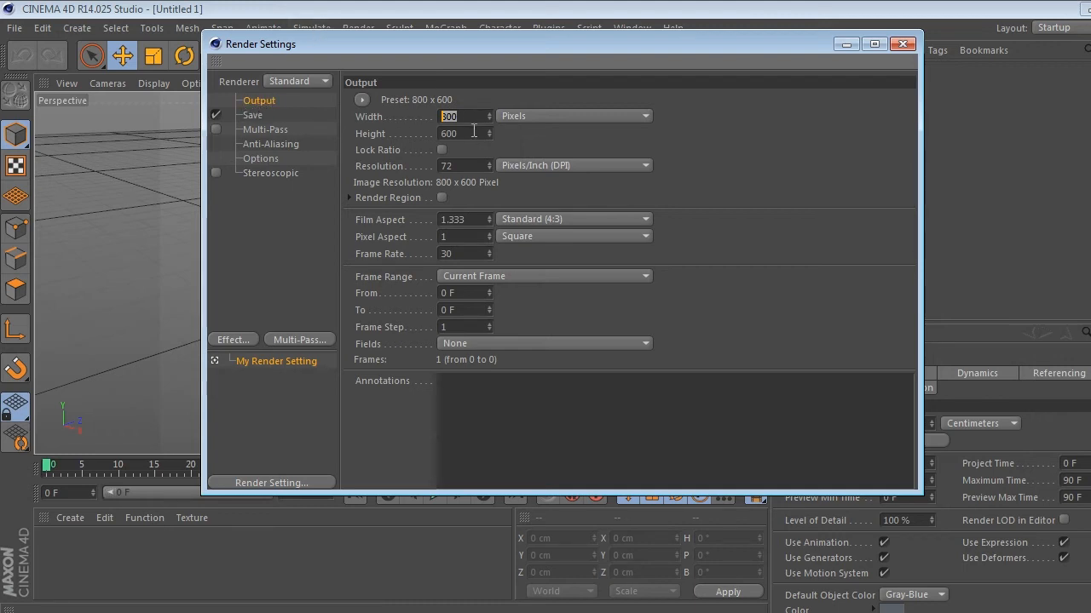
pyautogui.write('1920')
pyautogui.press('Tab')
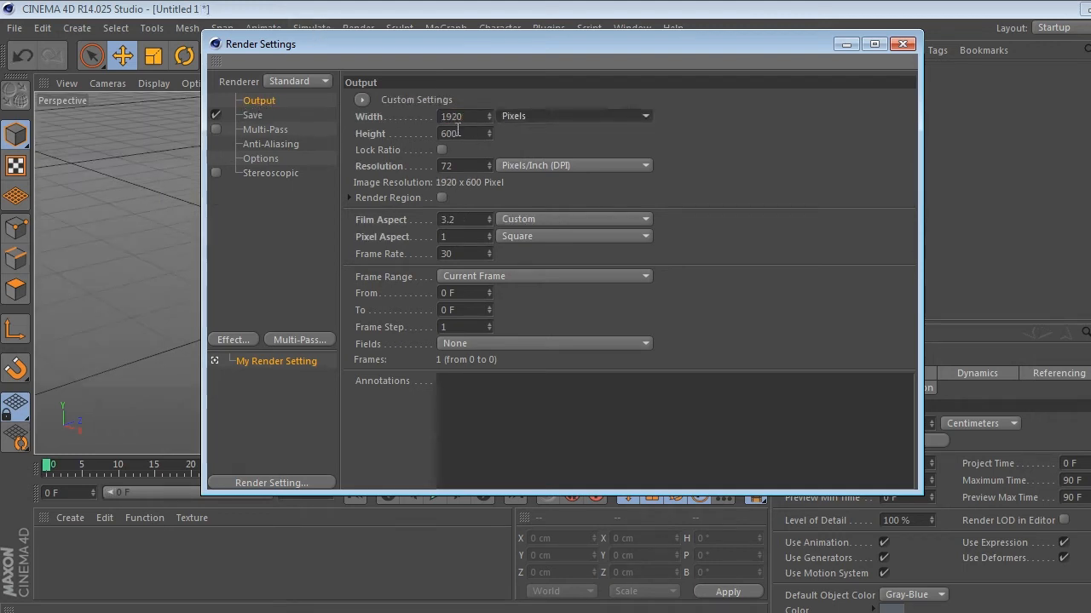
pyautogui.write('1080')
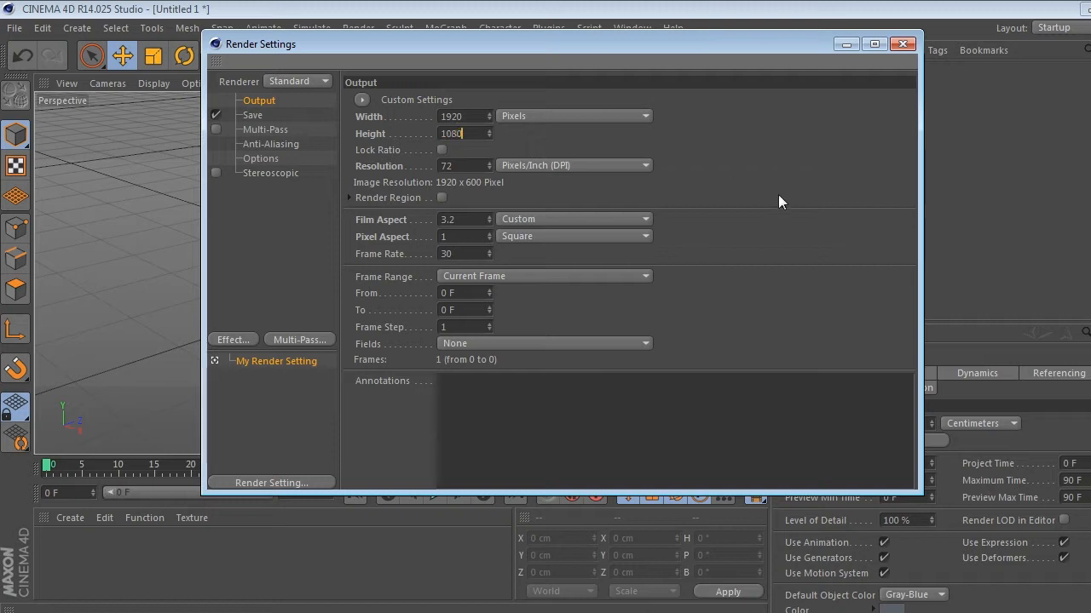
pyautogui.press('Return')
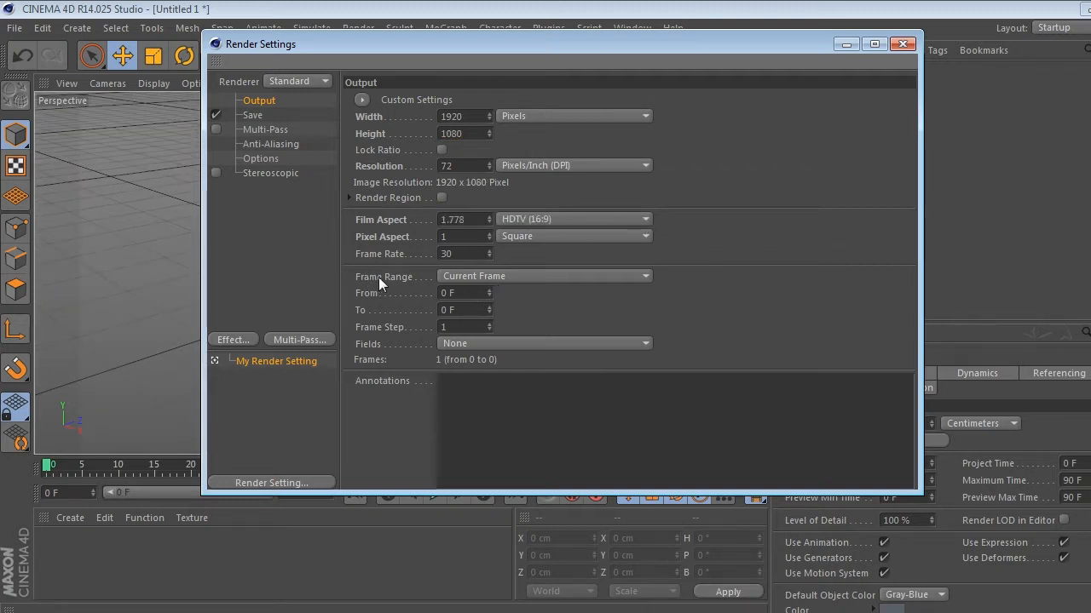
pyautogui.click(476, 281)
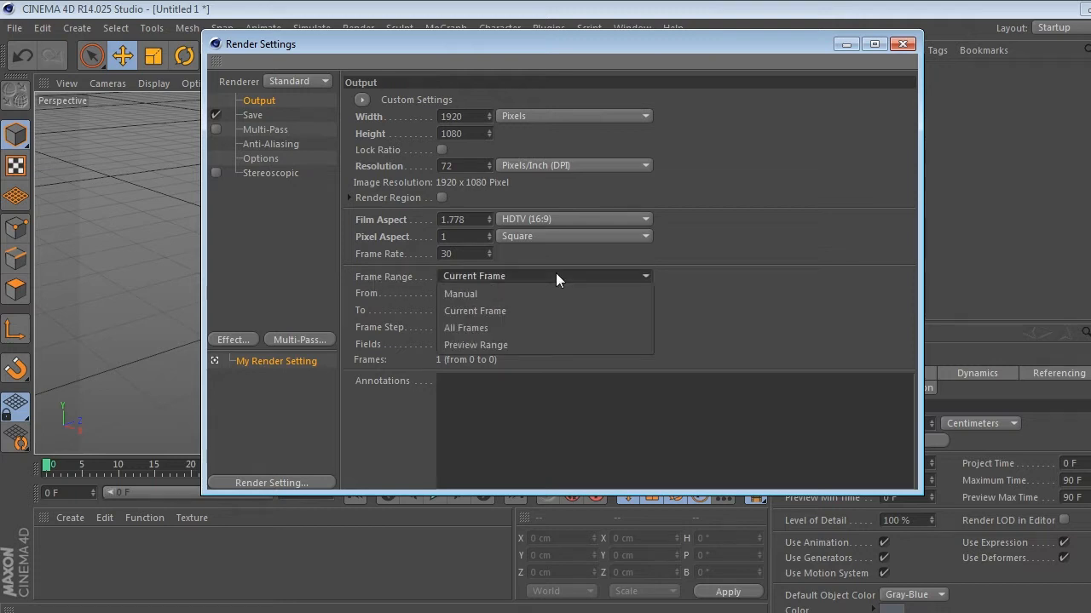
pyautogui.click(535, 327)
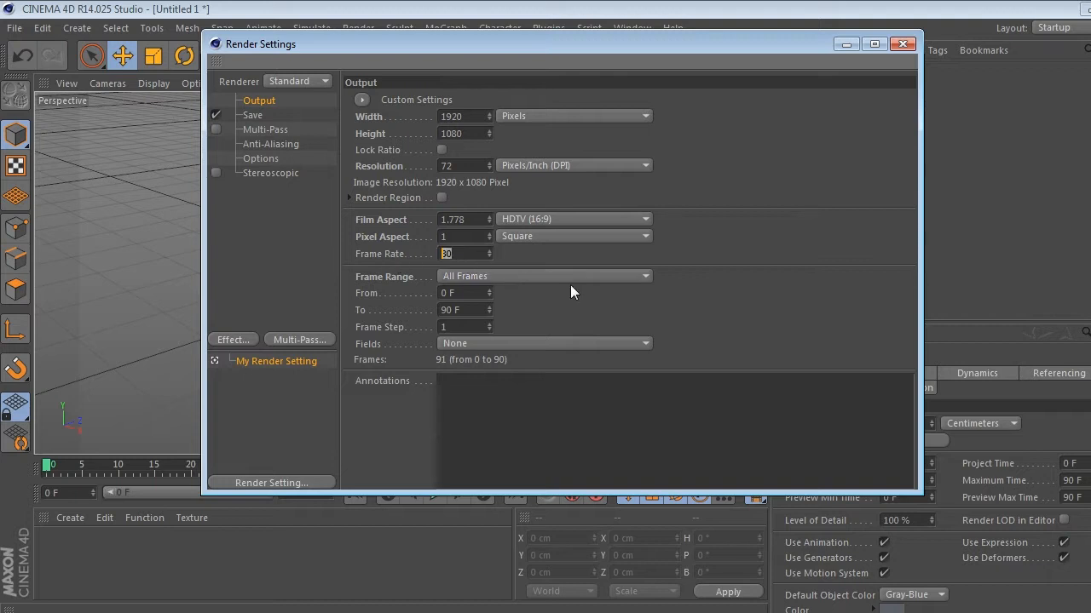
# Set the render's save file to "Tutorial intro" on the desktop
pyautogui.click(251, 116)
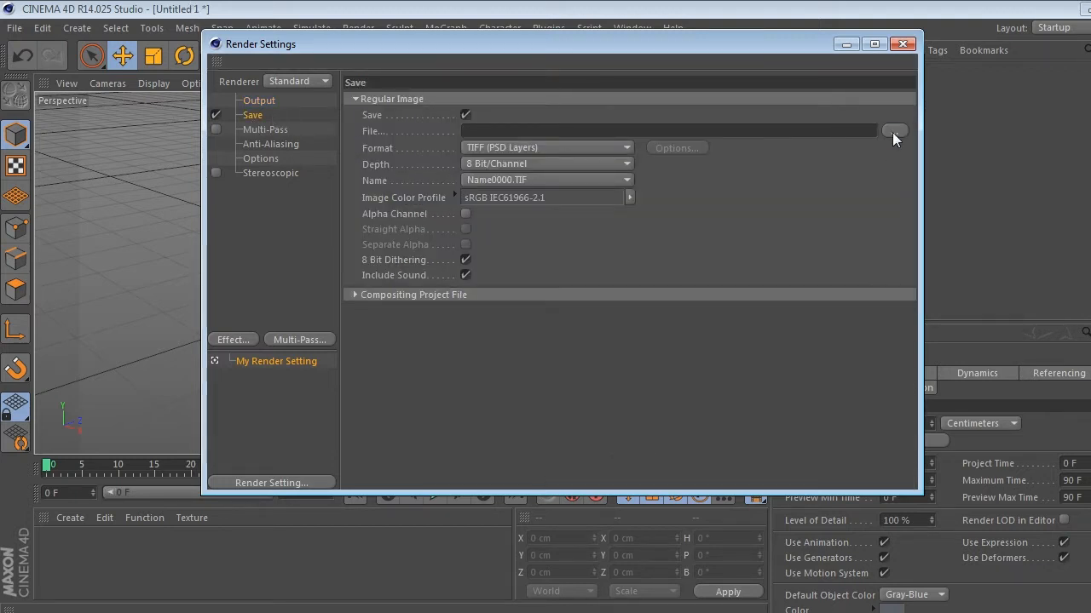
pyautogui.click(893, 132)
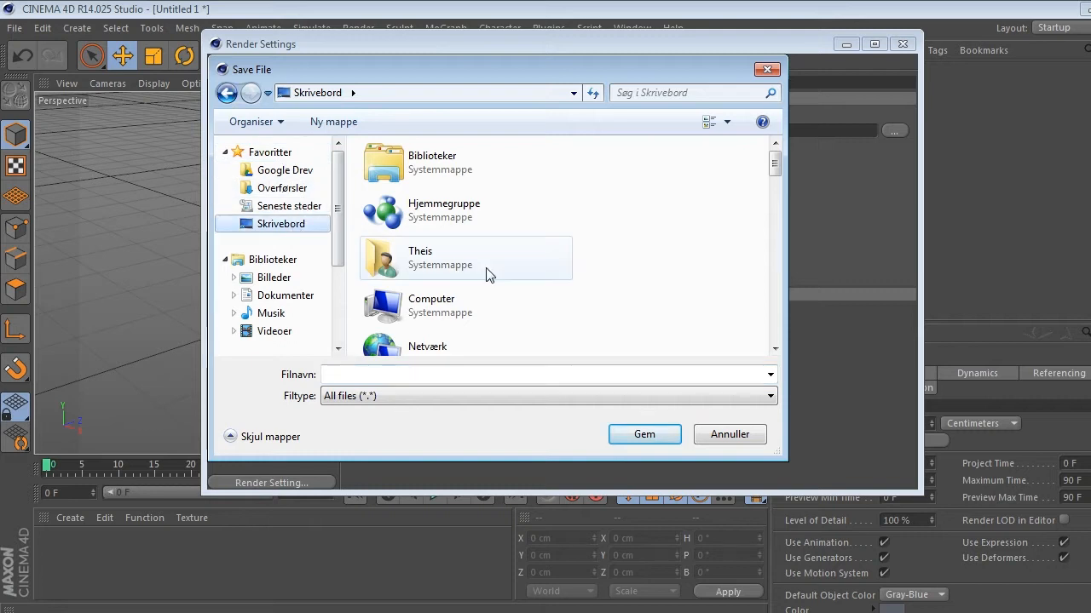
pyautogui.click(469, 375)
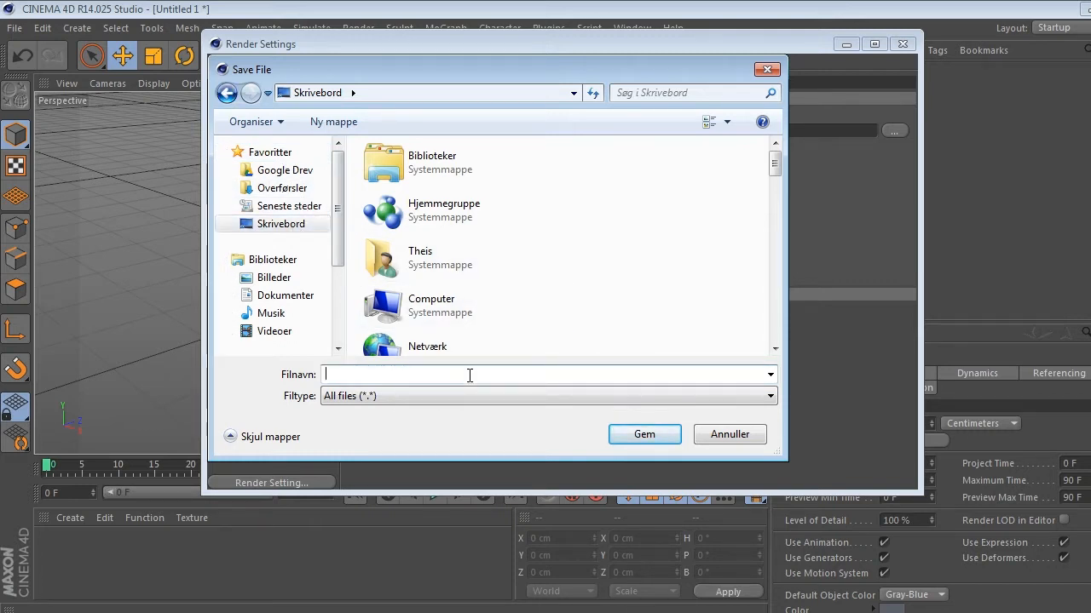
pyautogui.write('Tutorial intro')
pyautogui.press('Return')
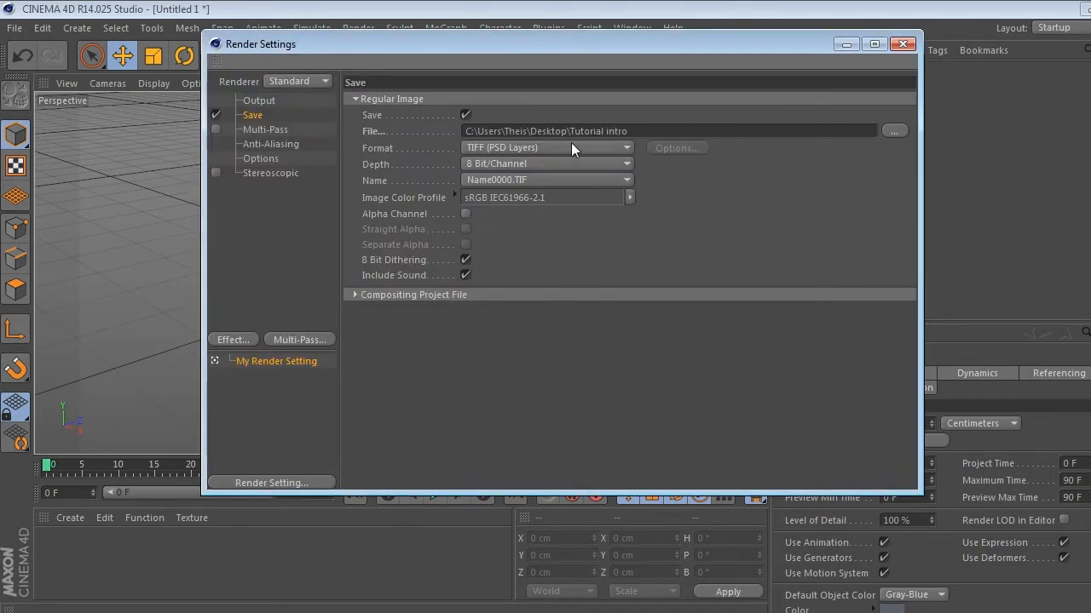
# Set the saved render's format to QuickTime Movie with H.264 compression and turn off Include Sound
pyautogui.click(570, 147)
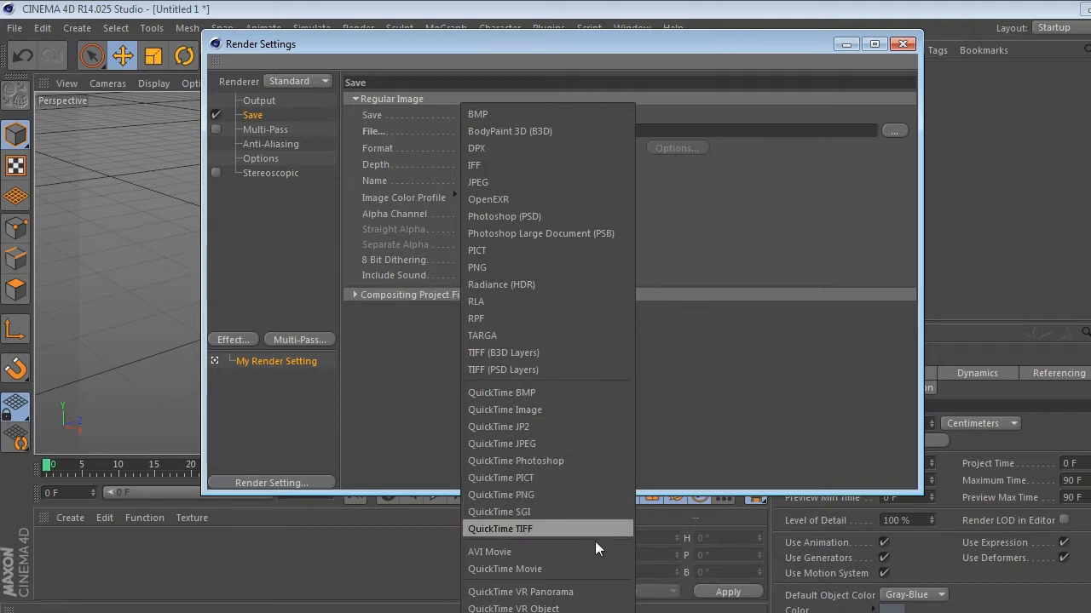
pyautogui.click(584, 569)
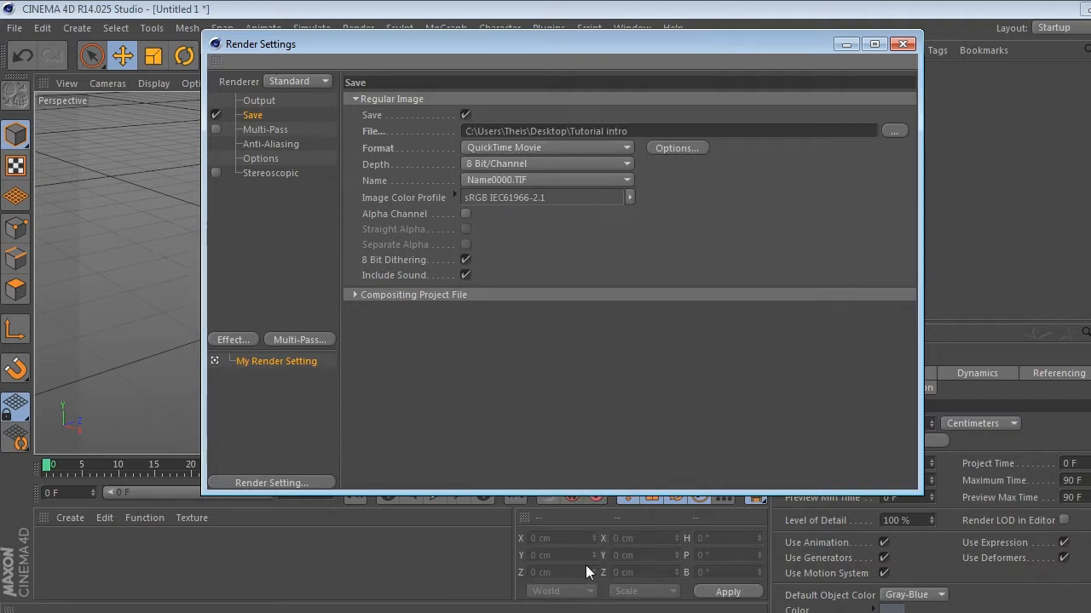
pyautogui.click(652, 147)
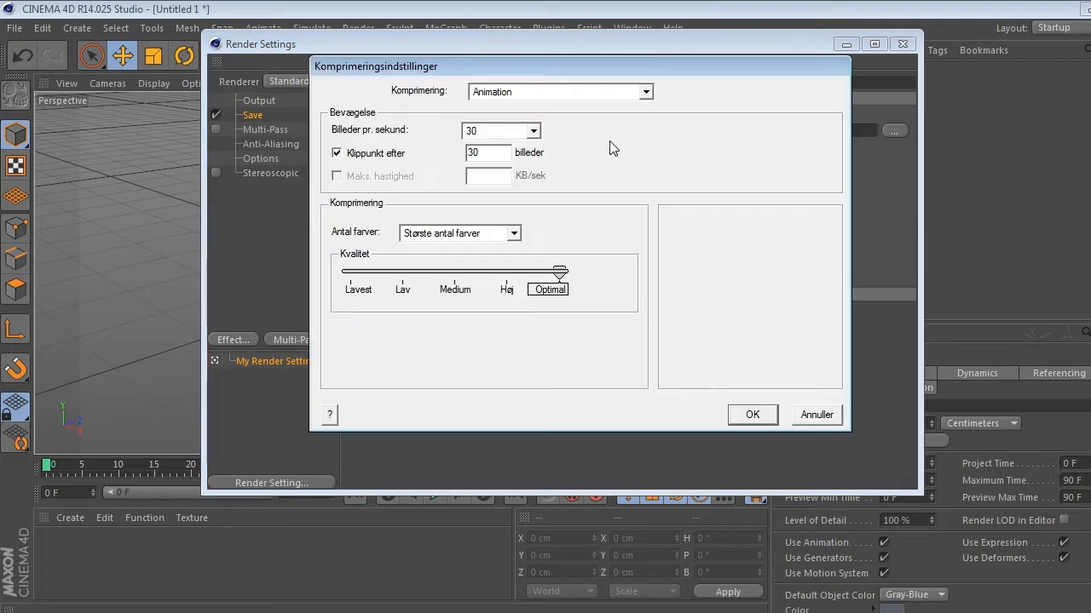
pyautogui.click(608, 94)
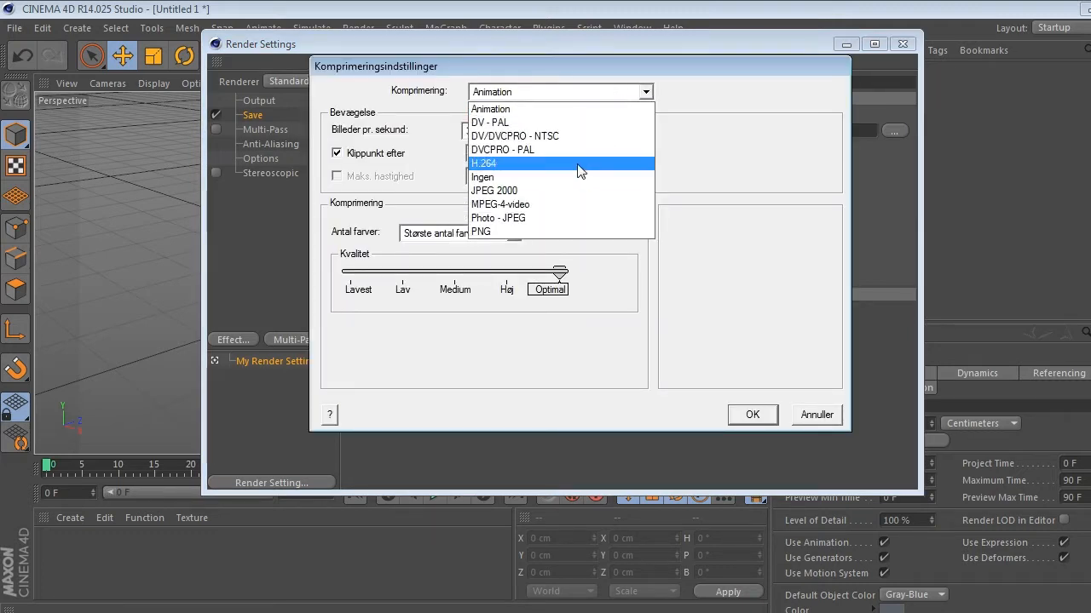
pyautogui.click(578, 168)
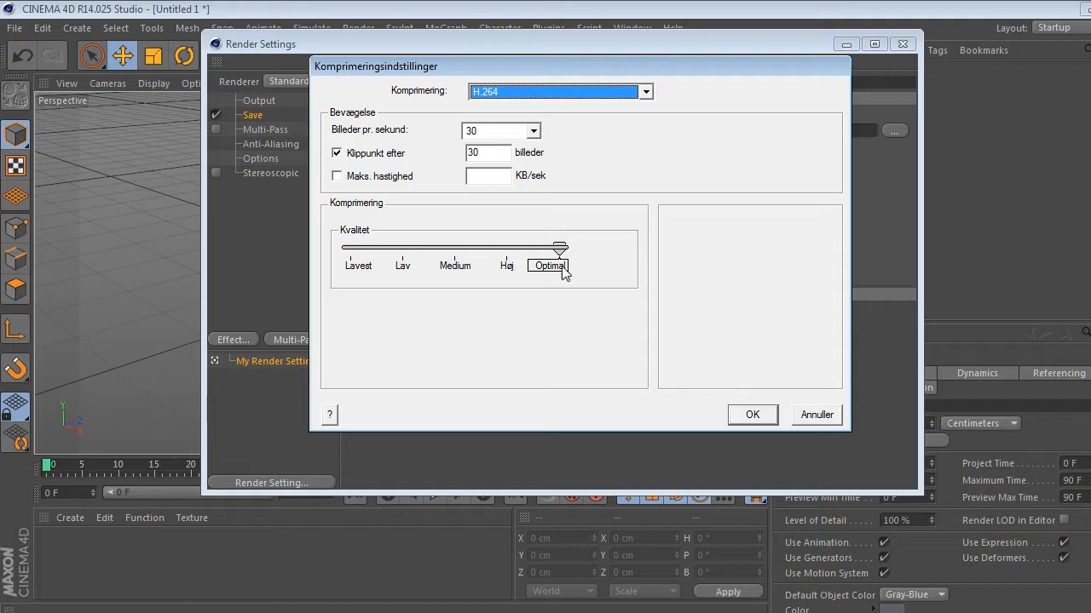
pyautogui.click(752, 415)
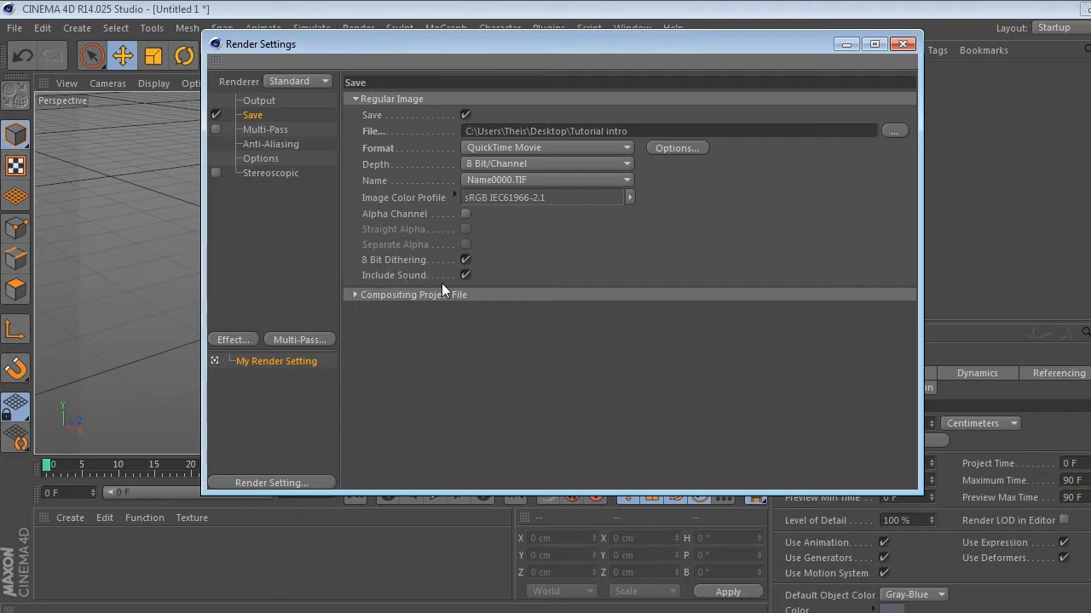
pyautogui.click(466, 275)
# In the render options, set Ray Depth to 6, Reflection Depth to 2 and Shadow Depth to 6, and disable Blurriness
pyautogui.click(265, 159)
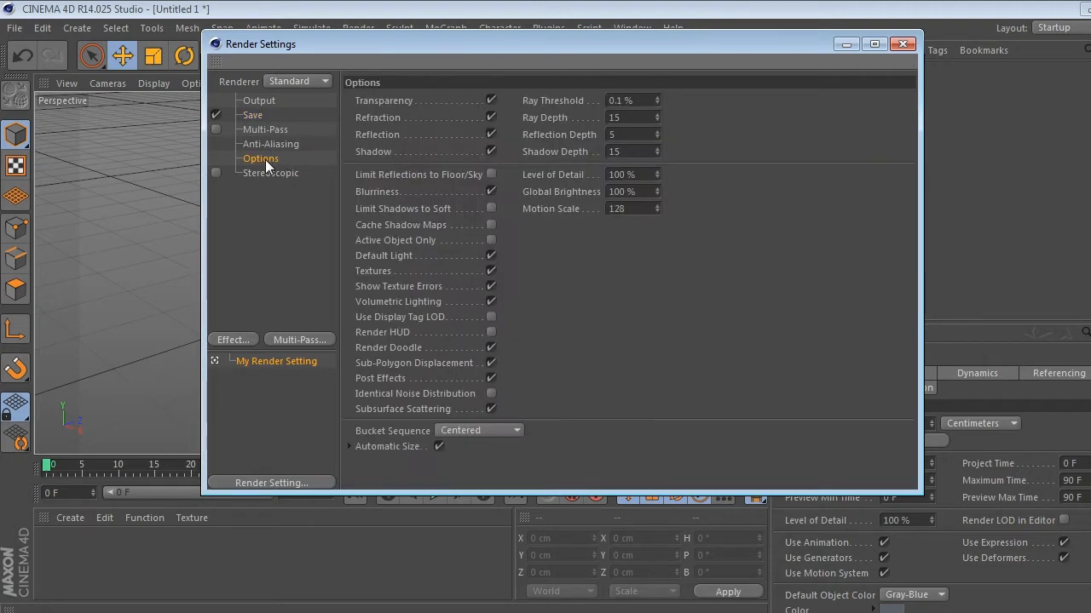
pyautogui.doubleClick(630, 121)
pyautogui.write('6')
pyautogui.doubleClick(626, 134)
pyautogui.write('2')
pyautogui.press('Tab')
pyautogui.write('6')
pyautogui.press('Return')
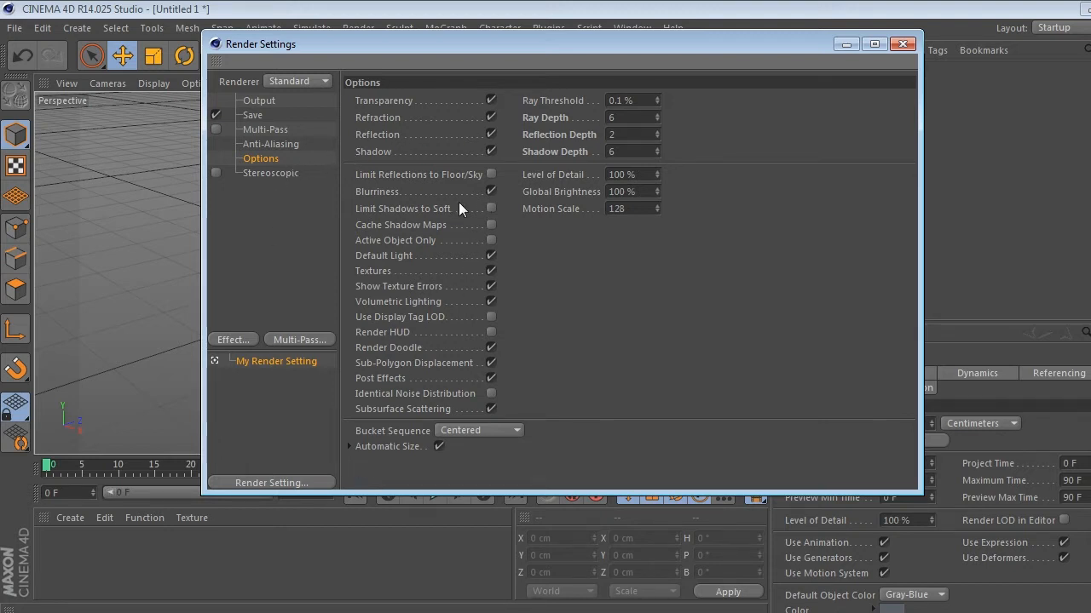
pyautogui.click(491, 193)
# Add the Ambient Occlusion, Global Illumination and Lens Effects render effects
pyautogui.click(229, 340)
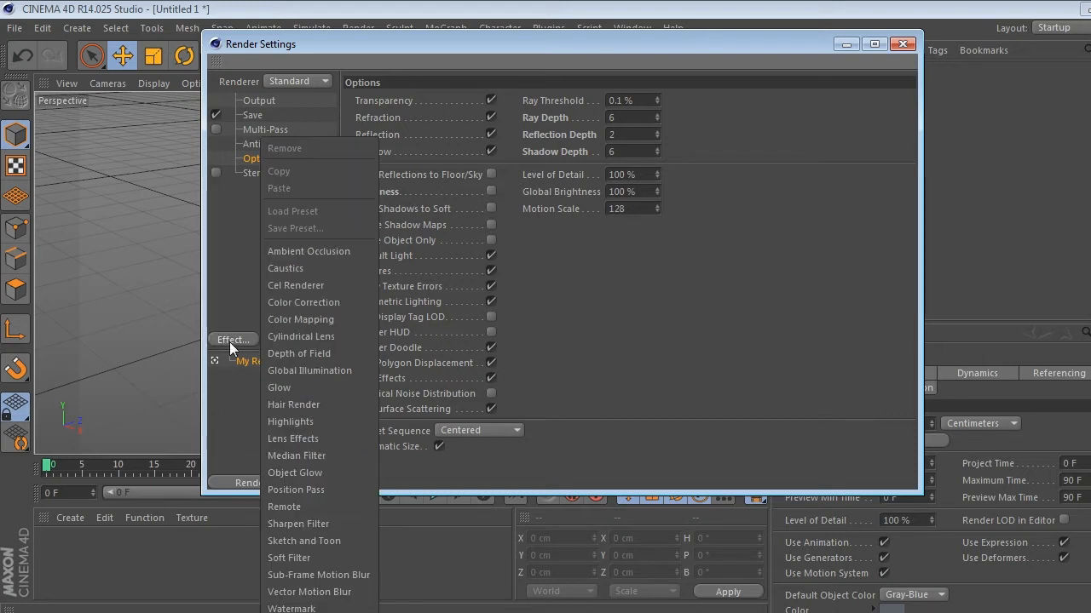
pyautogui.click(294, 245)
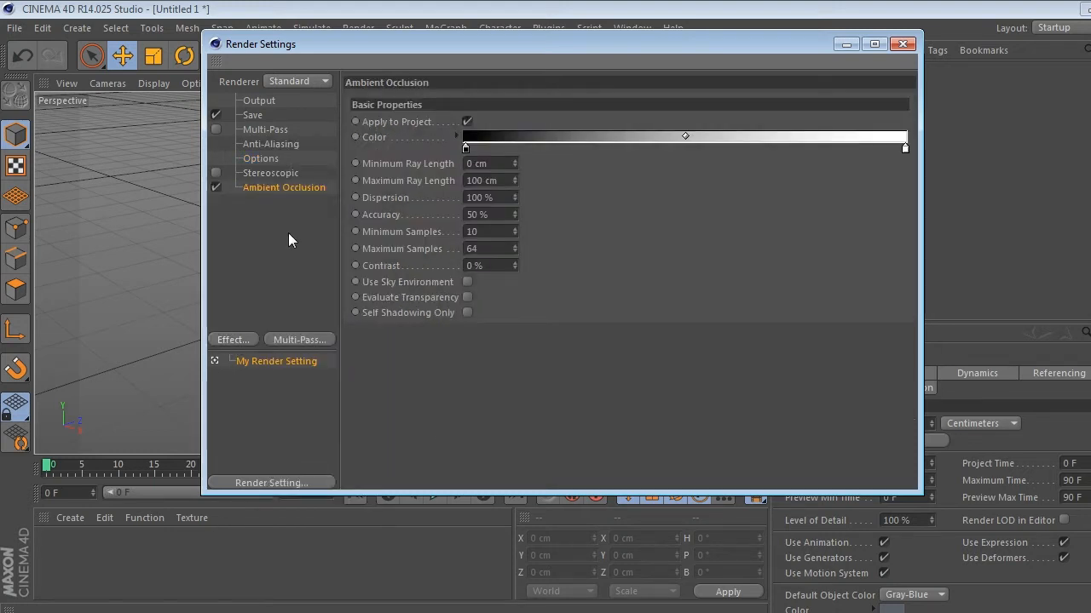
pyautogui.click(230, 340)
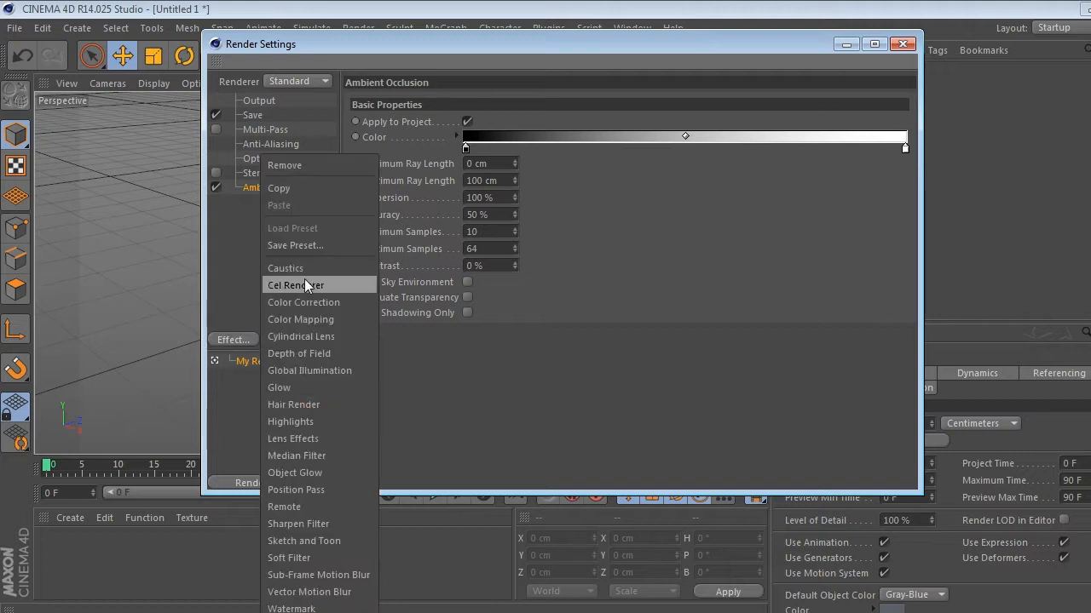
pyautogui.click(343, 369)
pyautogui.click(229, 340)
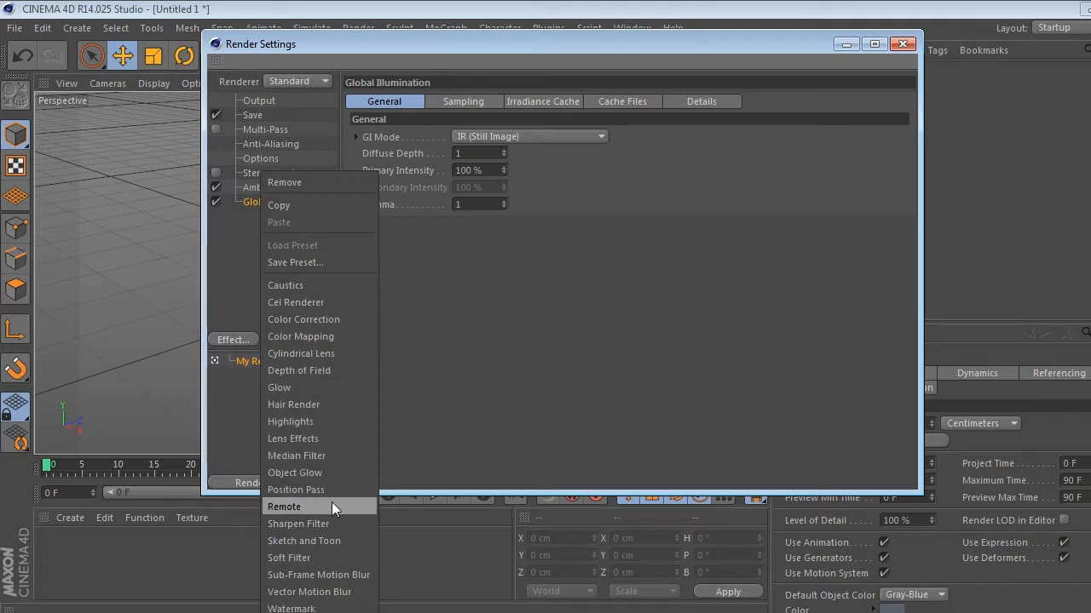
pyautogui.click(323, 438)
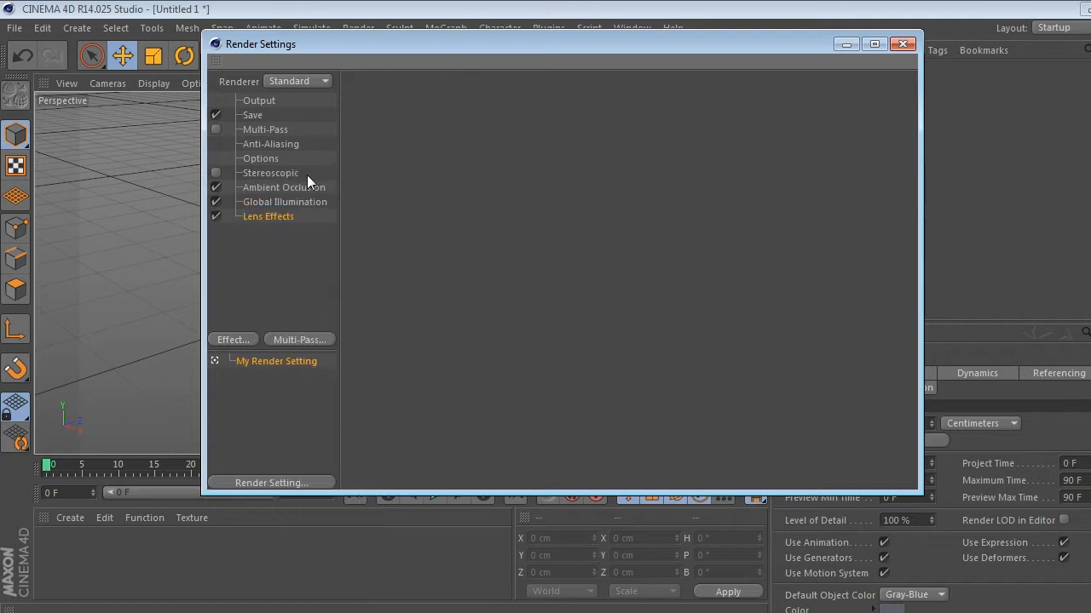
# Set the Global Illumination irradiance cache to Low record density and Minimal smoothing
pyautogui.click(287, 204)
pyautogui.click(272, 186)
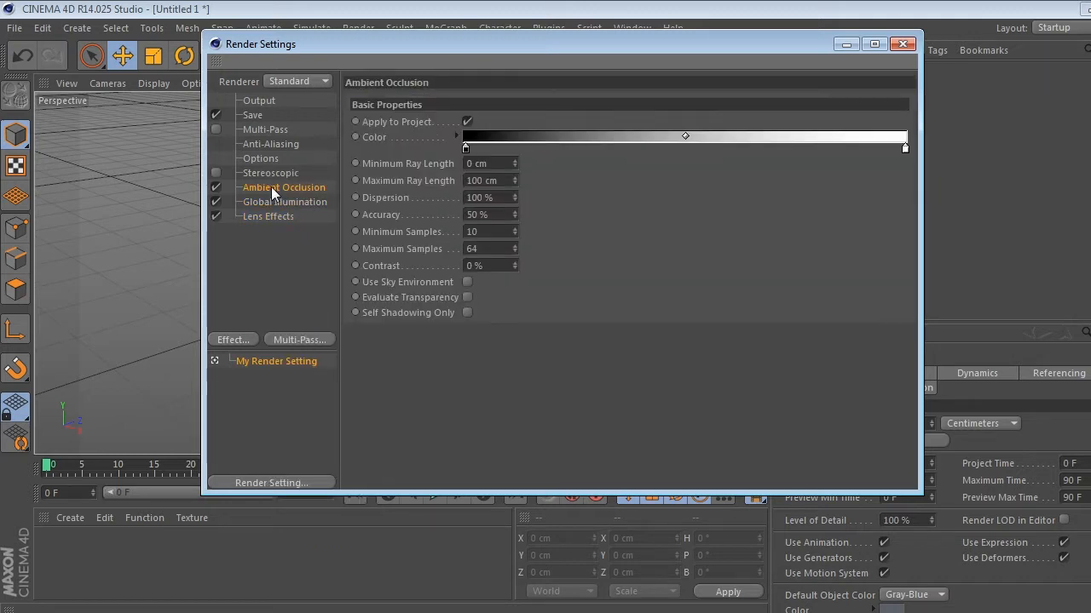
pyautogui.click(277, 202)
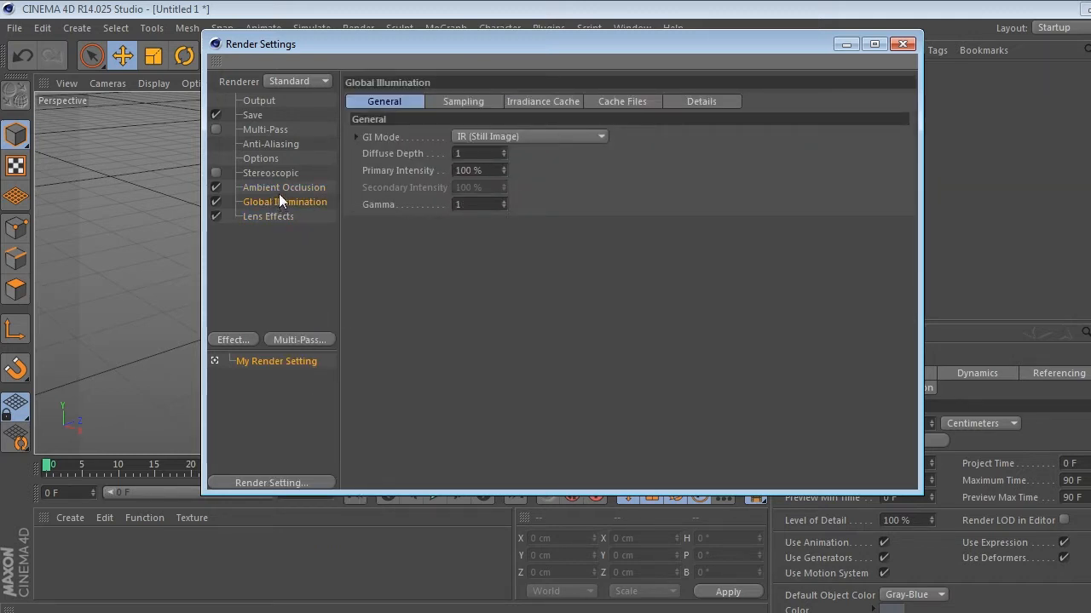
pyautogui.click(542, 102)
pyautogui.click(542, 135)
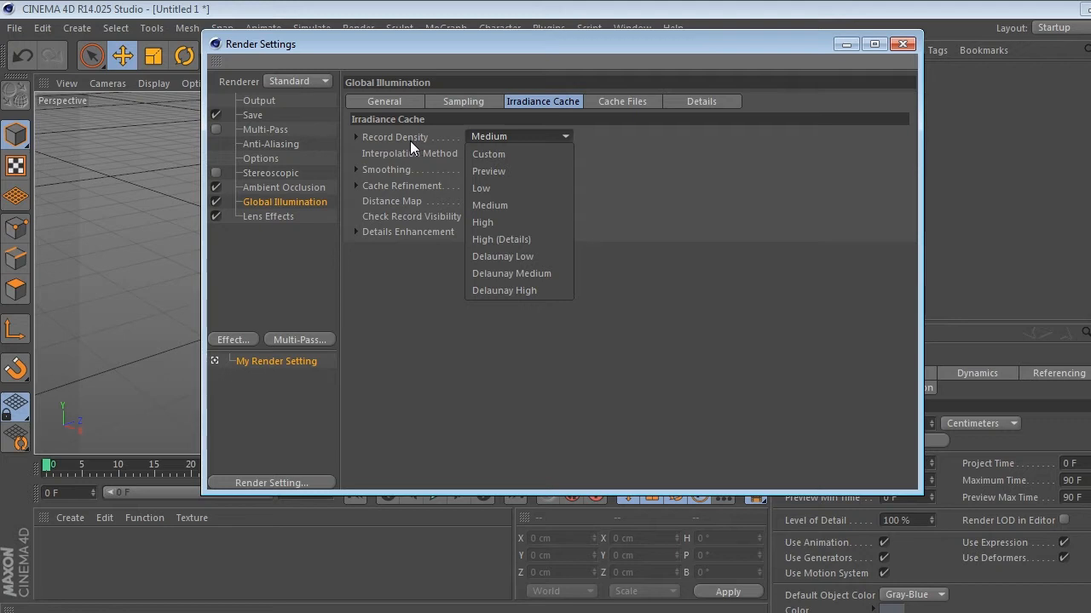
pyautogui.click(526, 186)
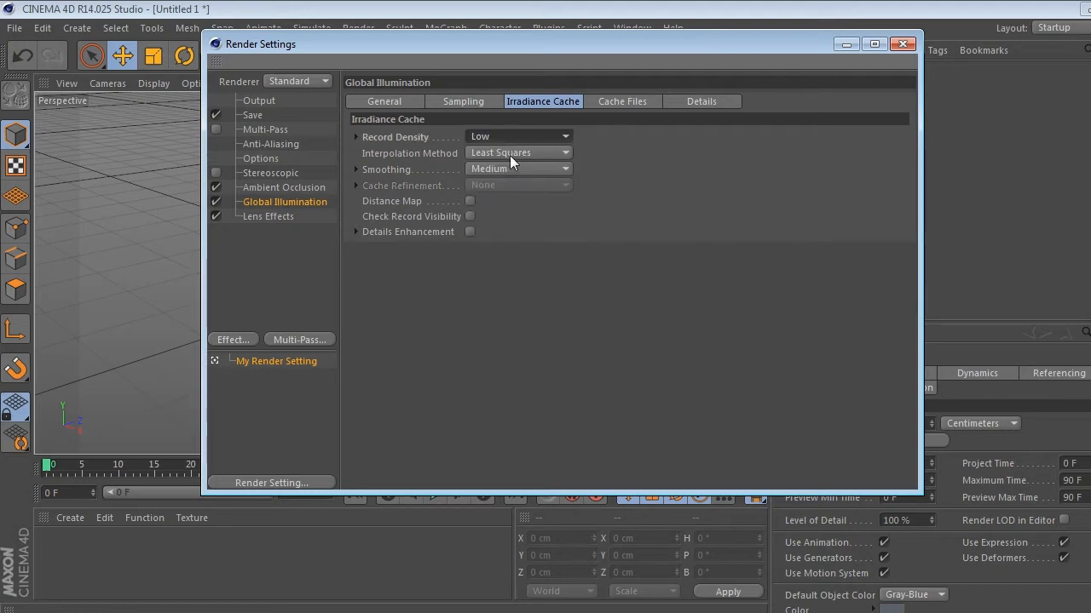
pyautogui.click(510, 153)
pyautogui.click(514, 161)
pyautogui.click(515, 168)
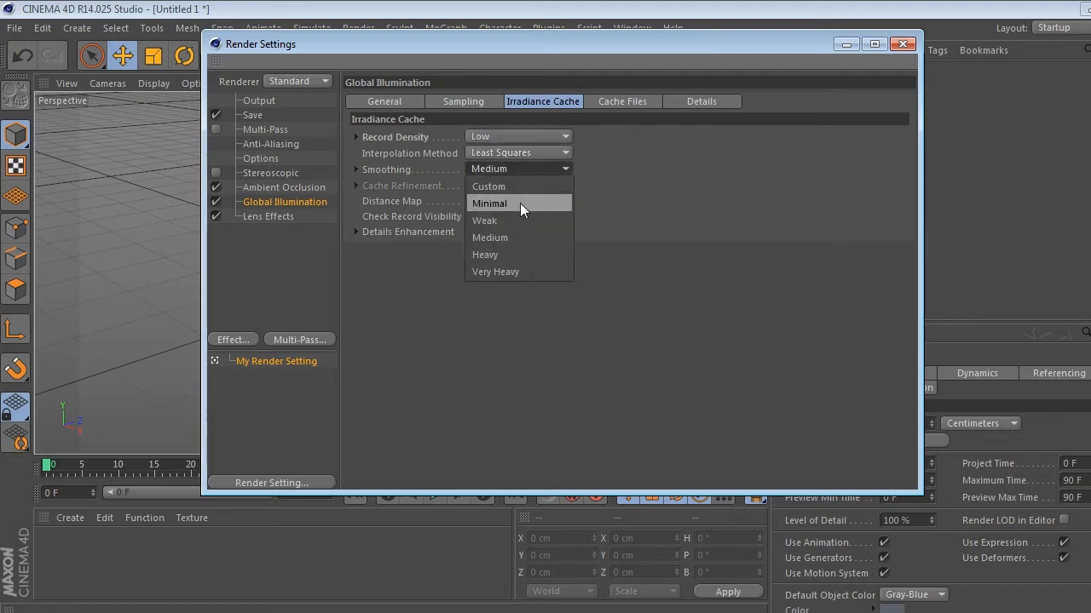
pyautogui.click(520, 202)
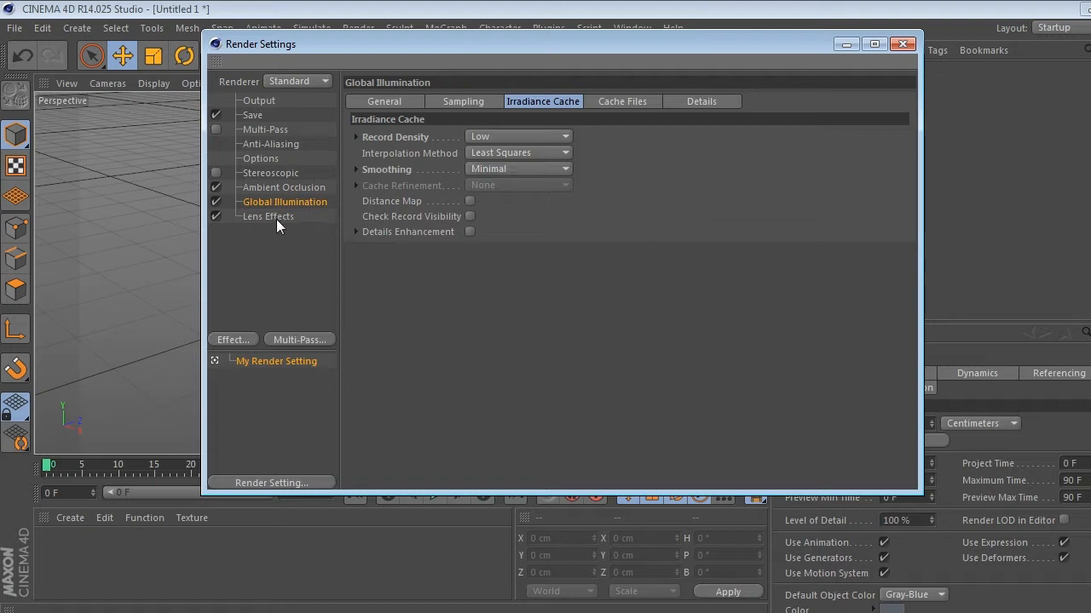
pyautogui.click(286, 188)
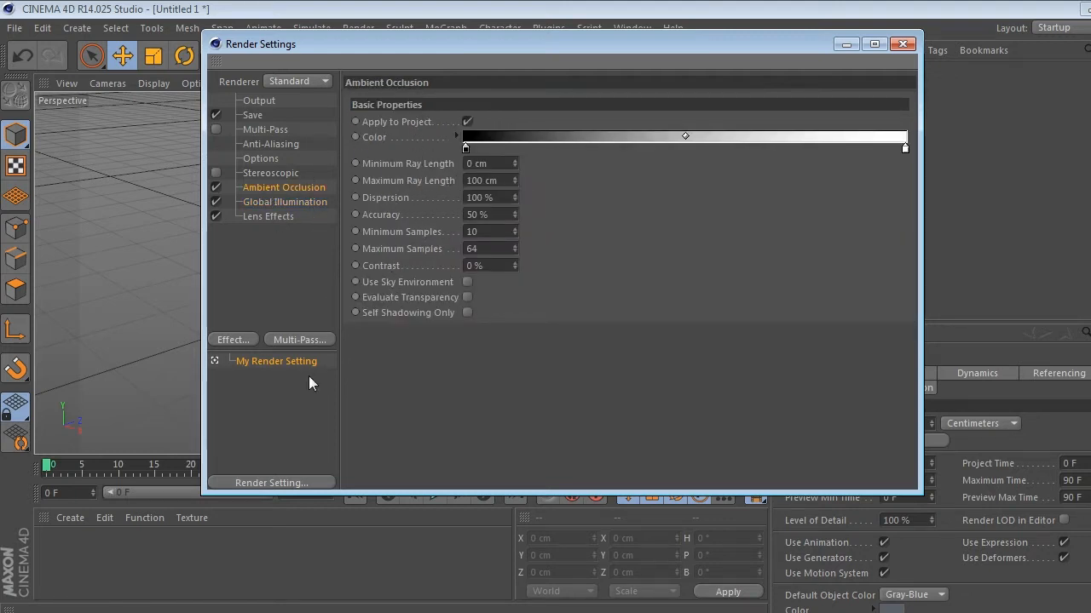
pyautogui.click(251, 114)
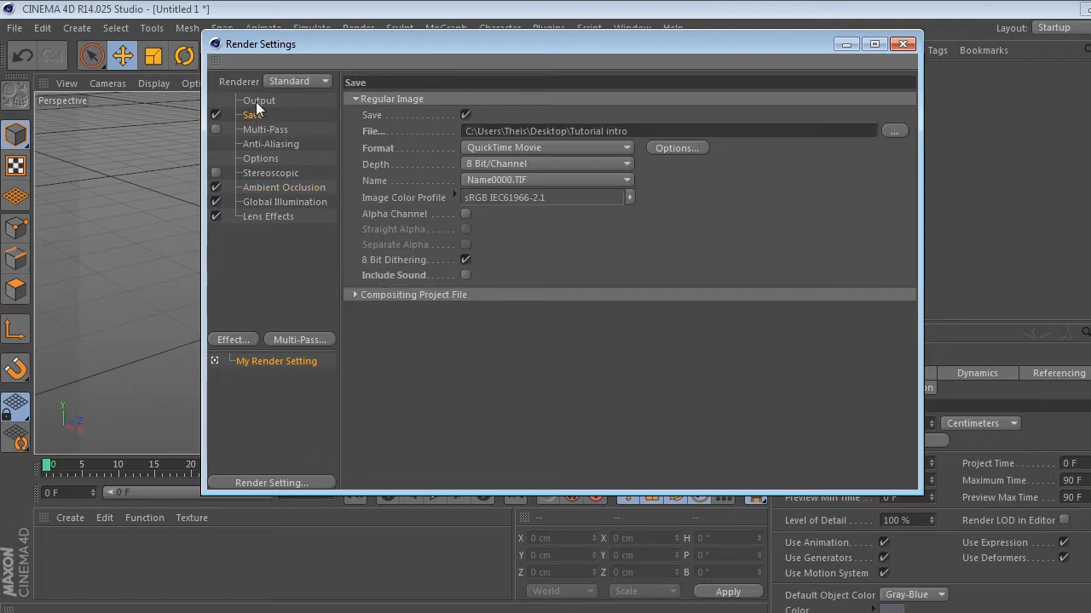
pyautogui.click(260, 101)
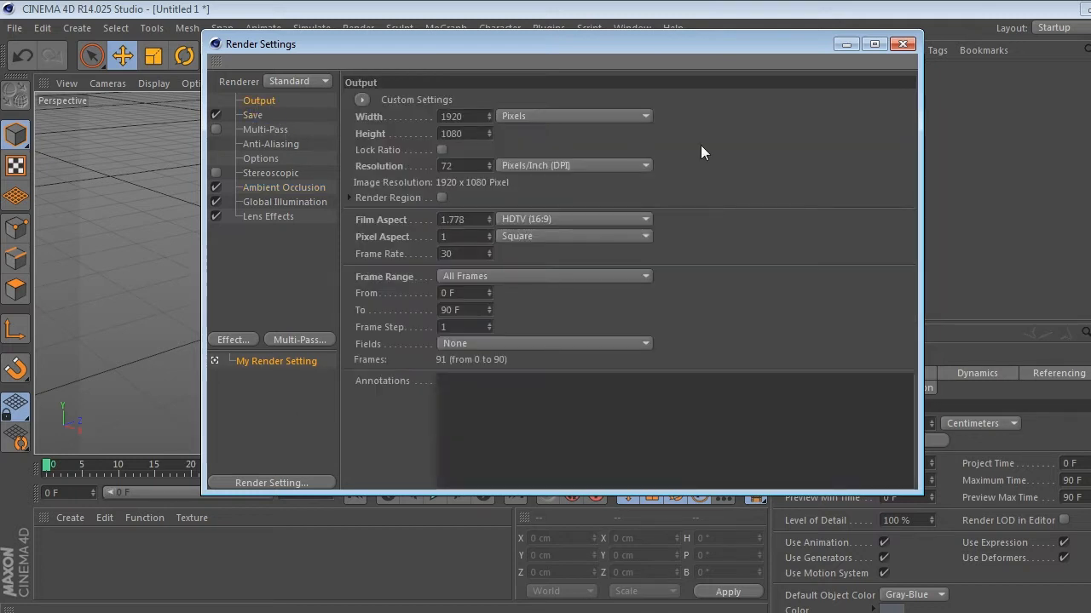
# Close the render settings and add a standard Camera from a low view facing straight toward the world origin
pyautogui.click(904, 44)
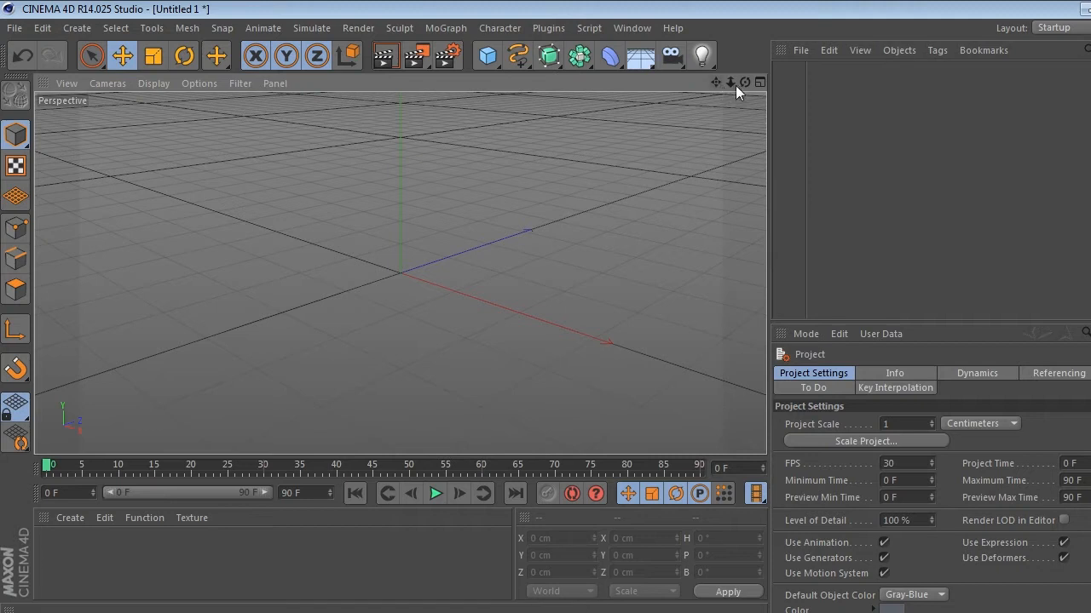
pyautogui.moveTo(745, 82); pyautogui.dragTo(751, 22)
pyautogui.click(678, 61)
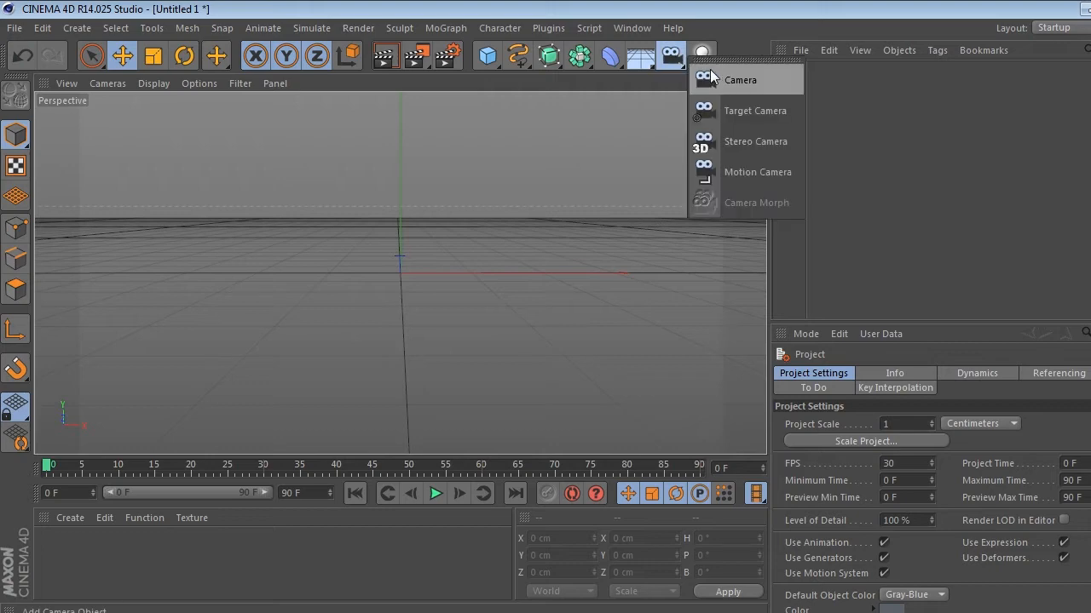
pyautogui.click(738, 80)
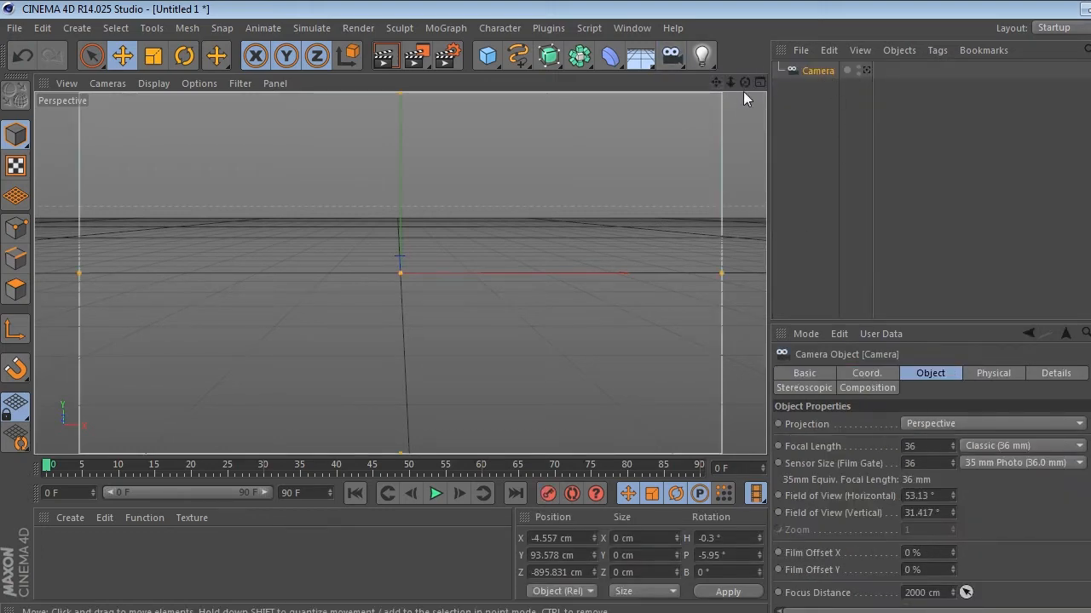
# Compare the camera's own view with the free editor view by switching between them
pyautogui.moveTo(730, 82); pyautogui.dragTo(686, 182)
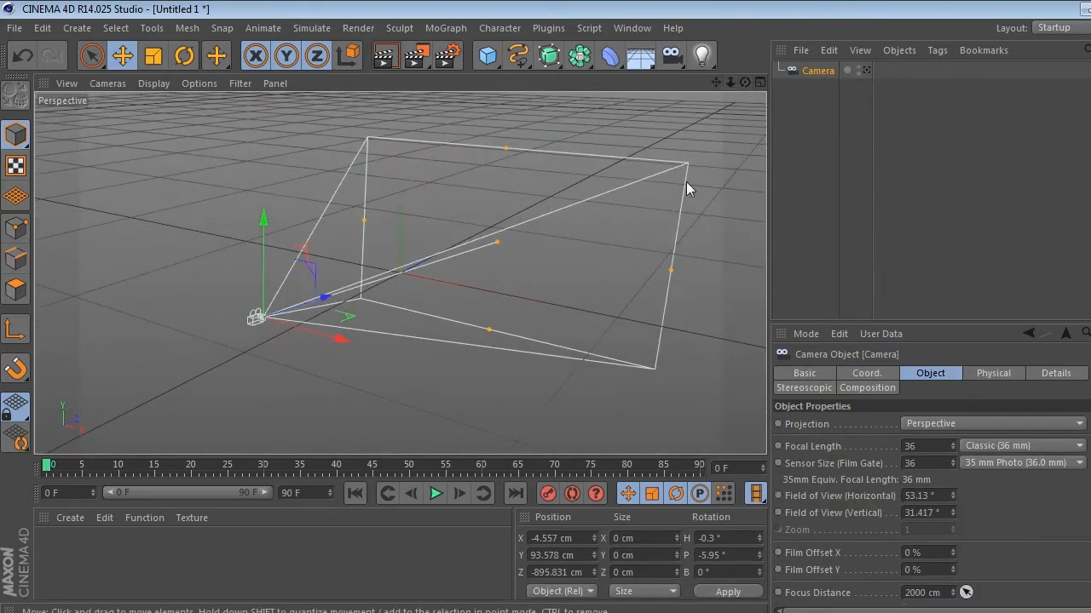
pyautogui.click(866, 70)
pyautogui.click(868, 70)
pyautogui.click(869, 69)
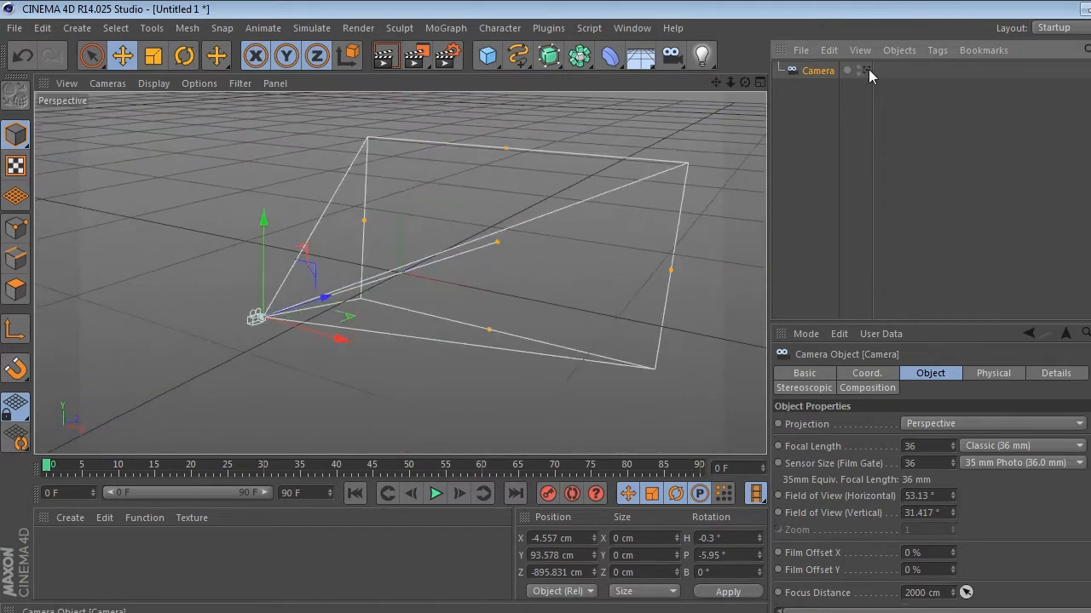
pyautogui.click(869, 70)
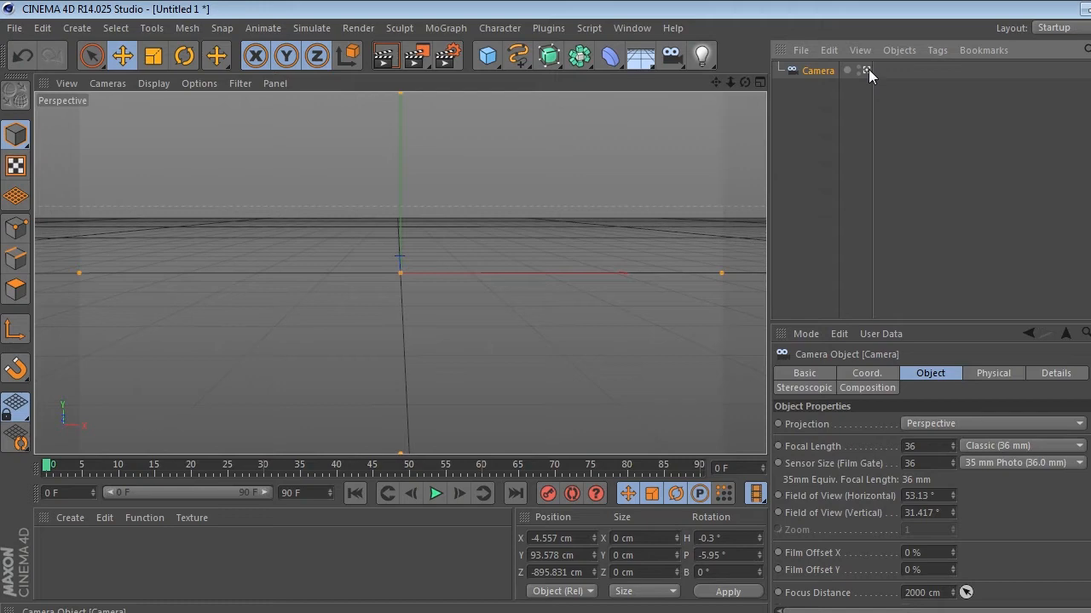
pyautogui.click(869, 70)
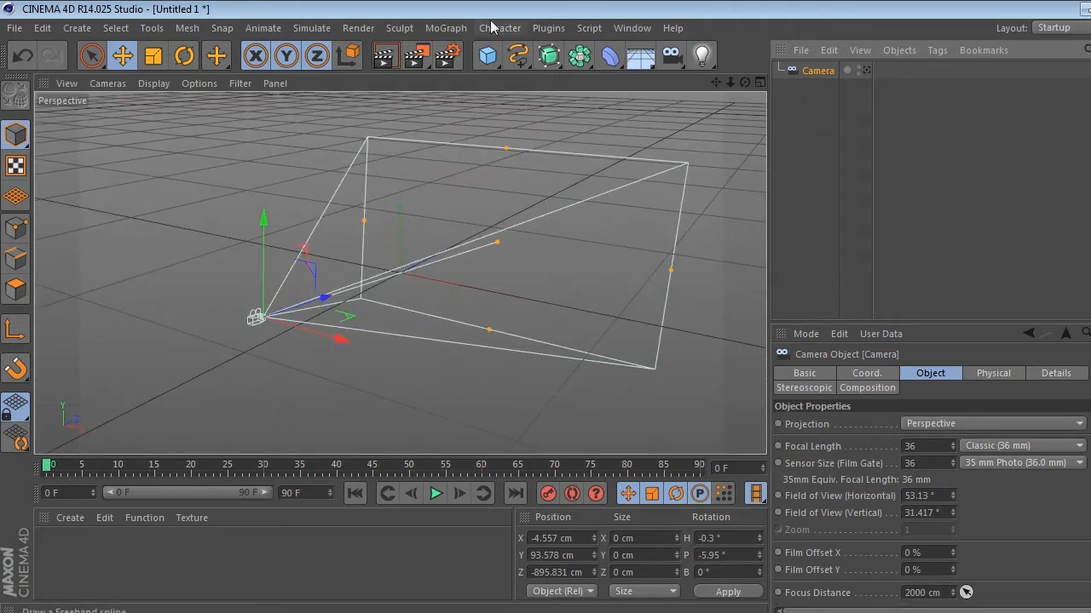
# Add a MoText object and set its text to "Tutorial"
pyautogui.click(464, 28)
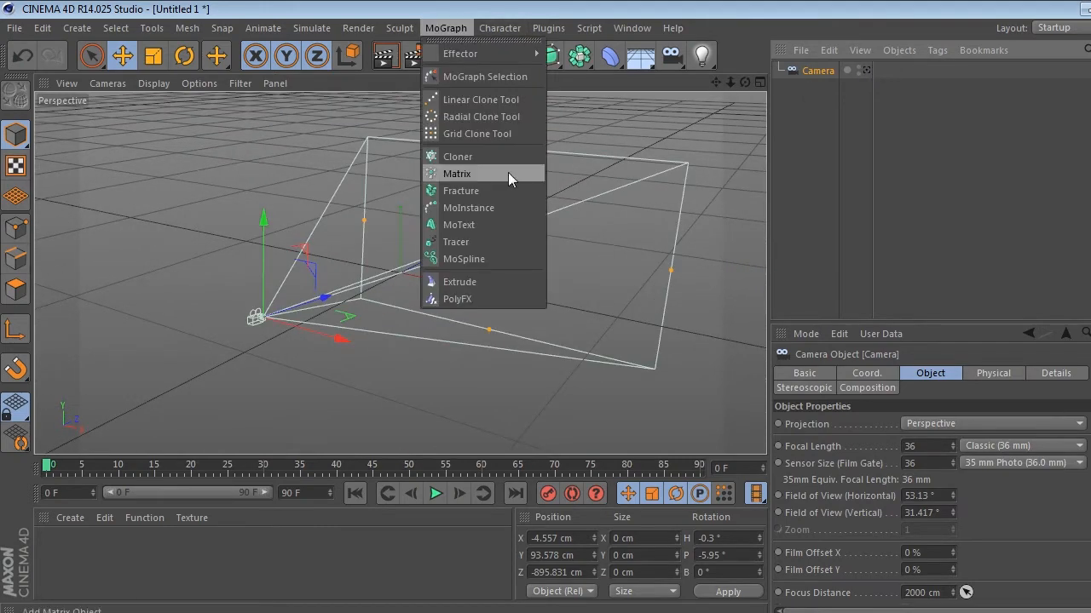
pyautogui.click(486, 226)
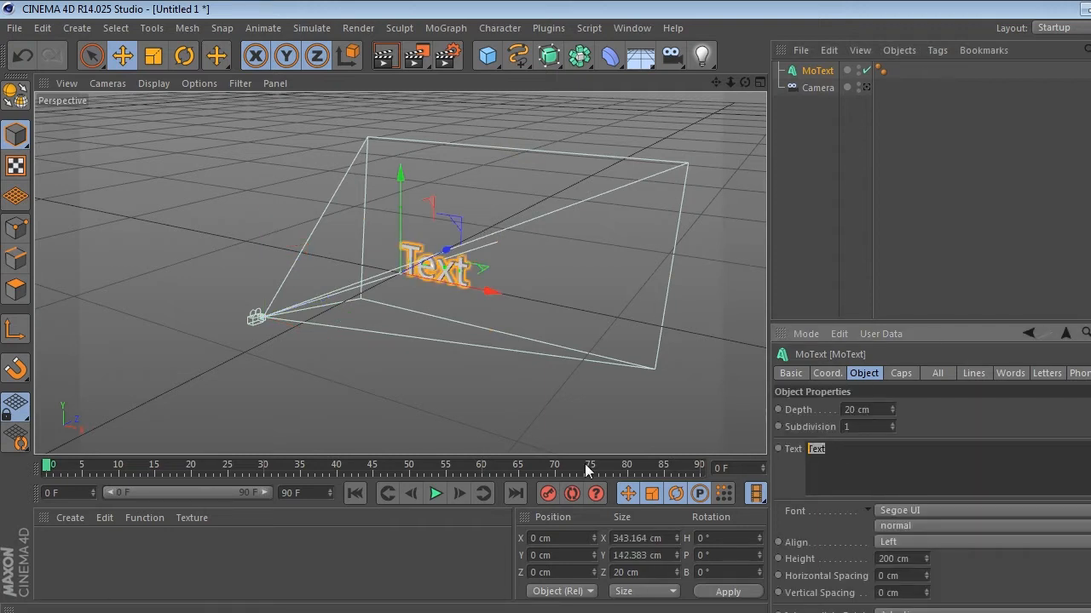
pyautogui.write('Tutorial')
pyautogui.click(953, 428)
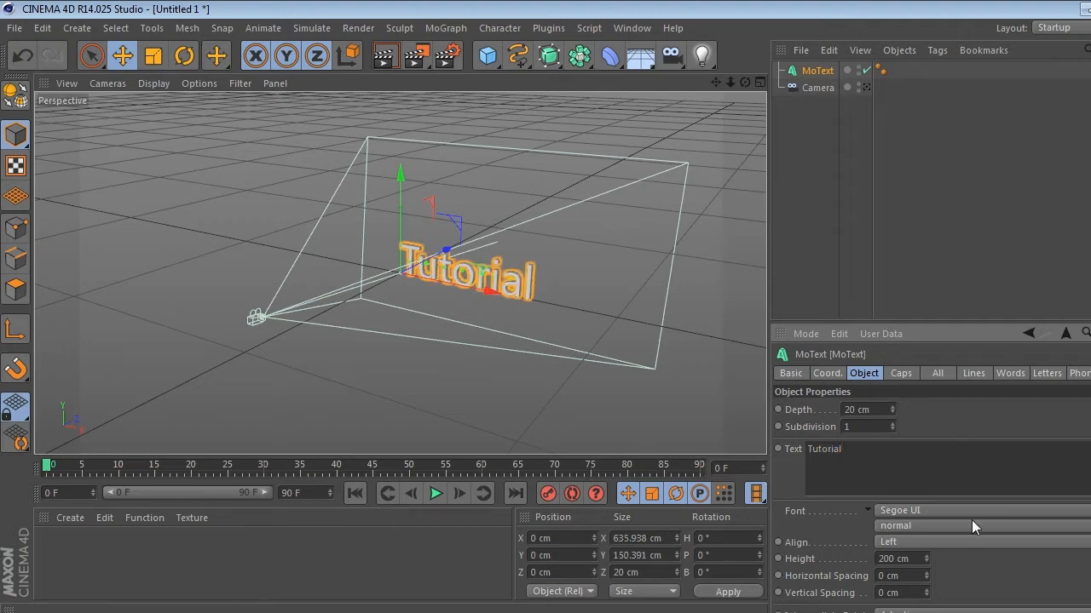
# Set the MoText alignment to Middle and its font to Molot
pyautogui.click(926, 539)
pyautogui.click(940, 569)
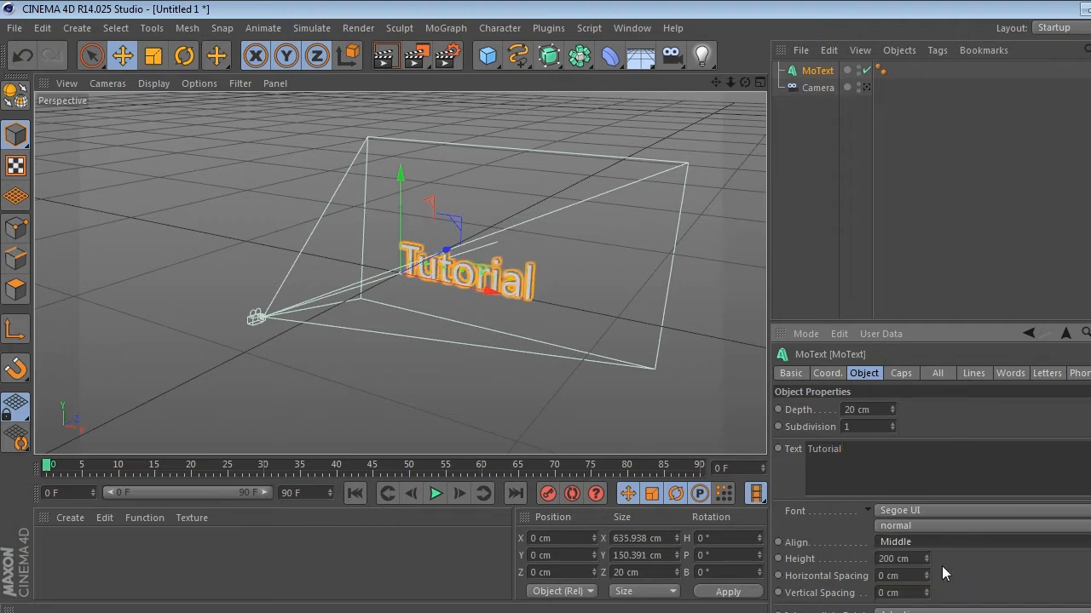
pyautogui.click(940, 515)
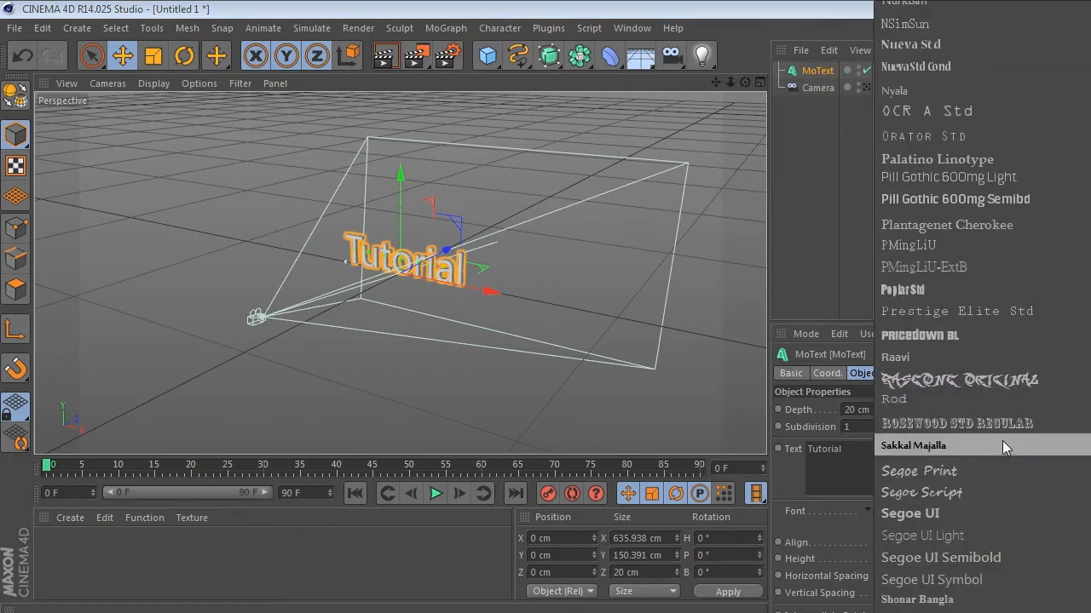
pyautogui.scroll(8, 998, 374)
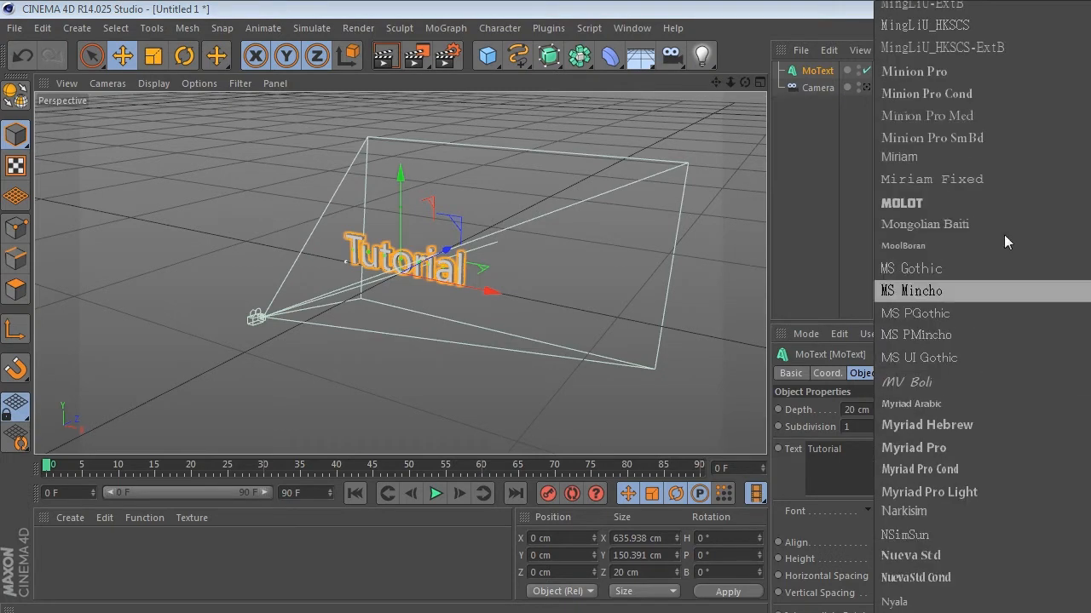
pyautogui.click(993, 202)
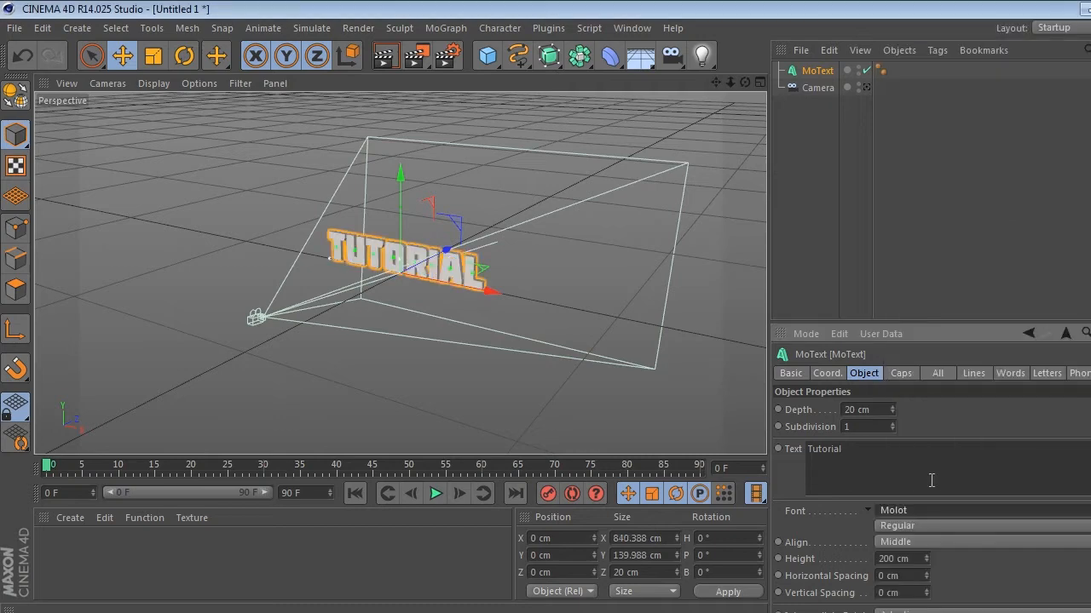
# Look through the camera, pull it back from the text, and set the MoText depth to 50 cm
pyautogui.click(866, 87)
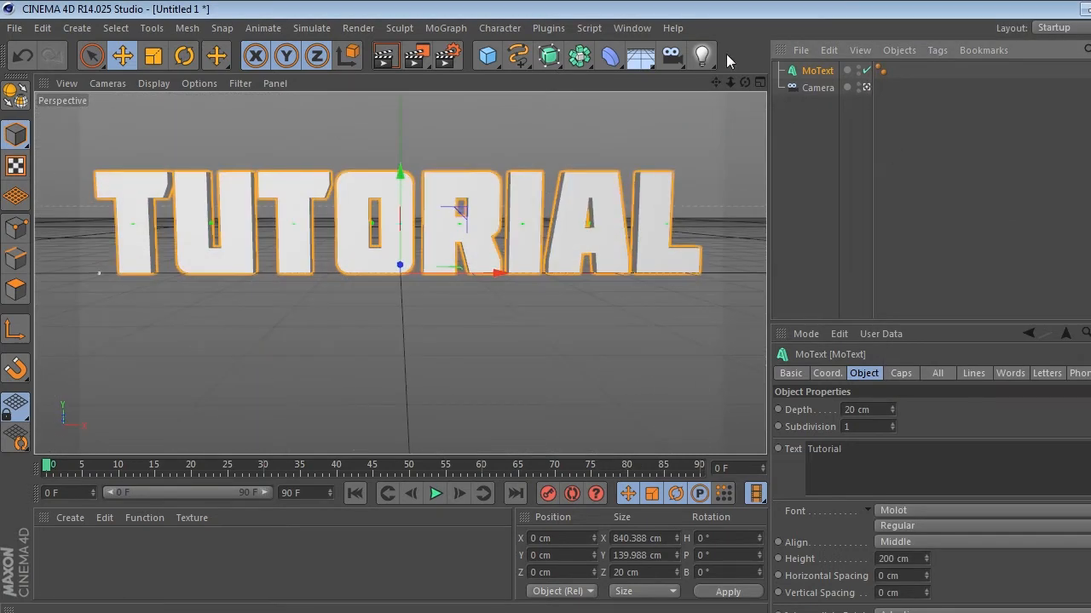
pyautogui.moveTo(734, 80); pyautogui.dragTo(707, 82)
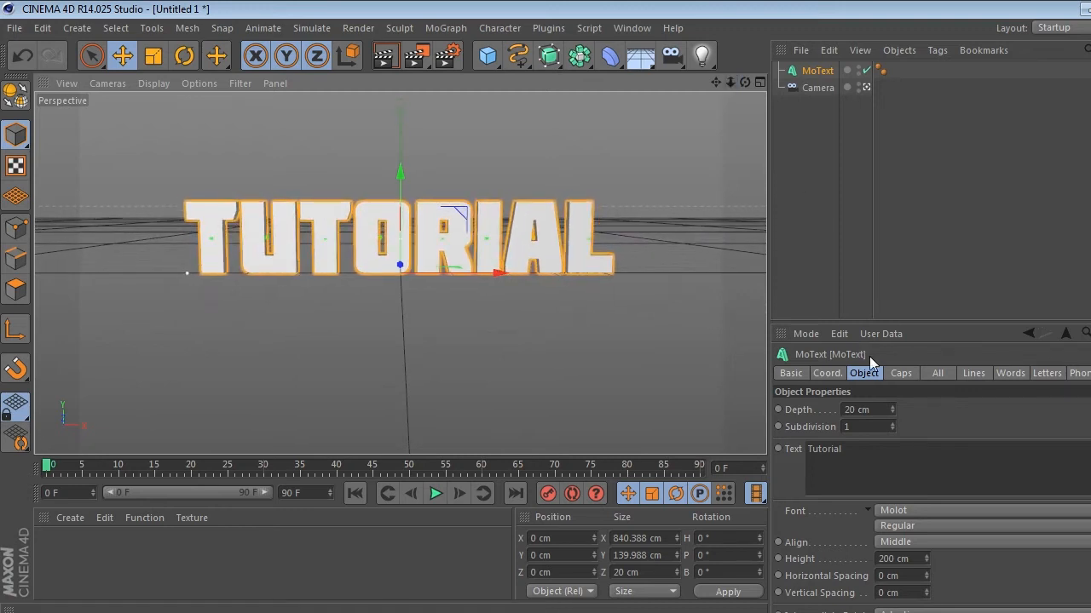
pyautogui.click(881, 410)
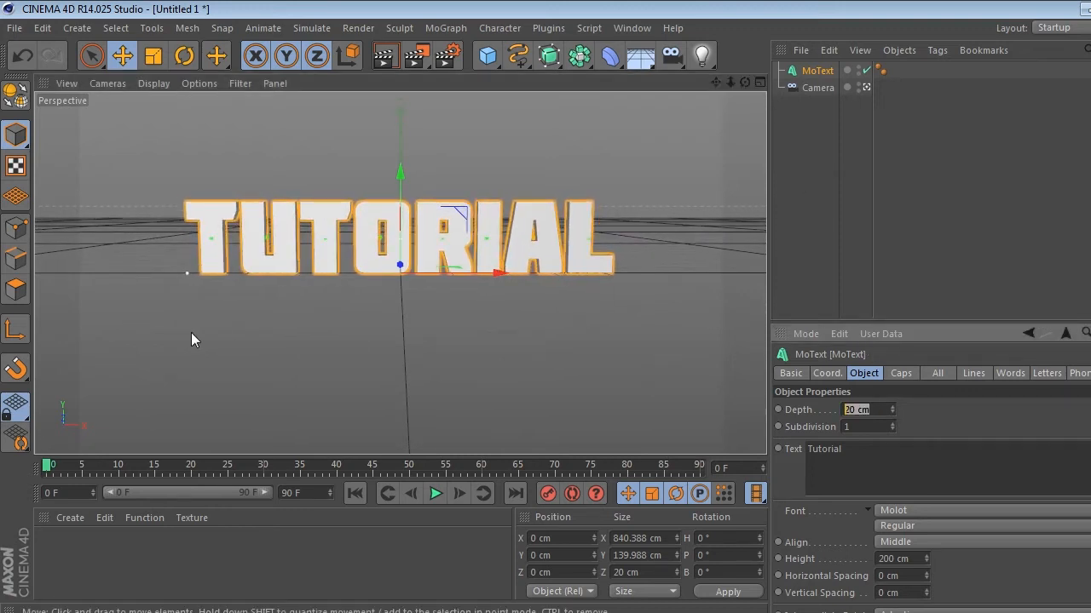
pyautogui.write('50')
pyautogui.press('Return')
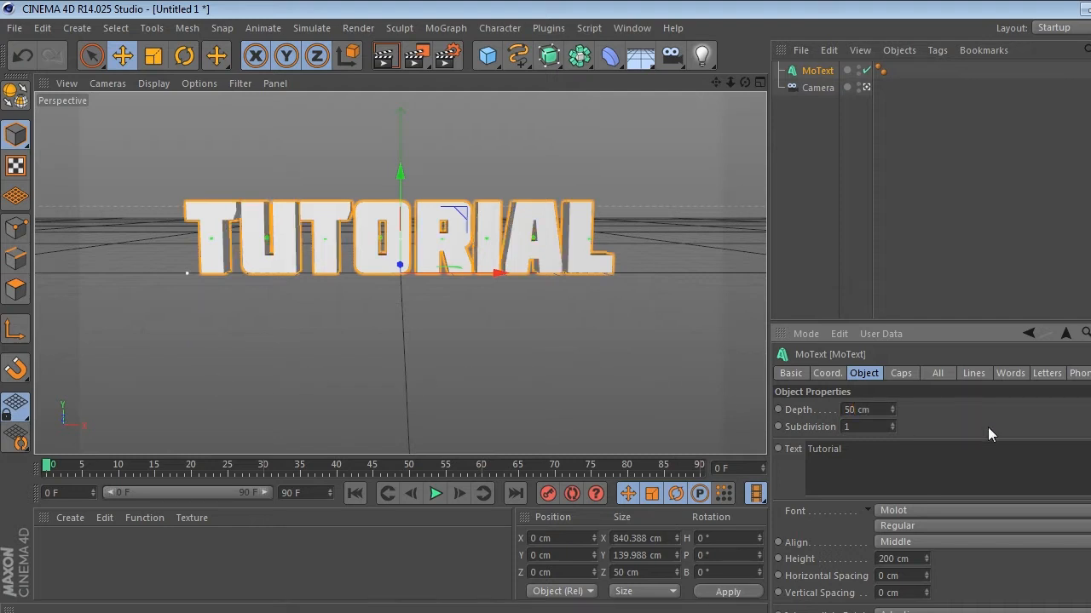
# Set both the Start and End caps of the MoText to Fillet Cap
pyautogui.click(903, 375)
pyautogui.click(908, 409)
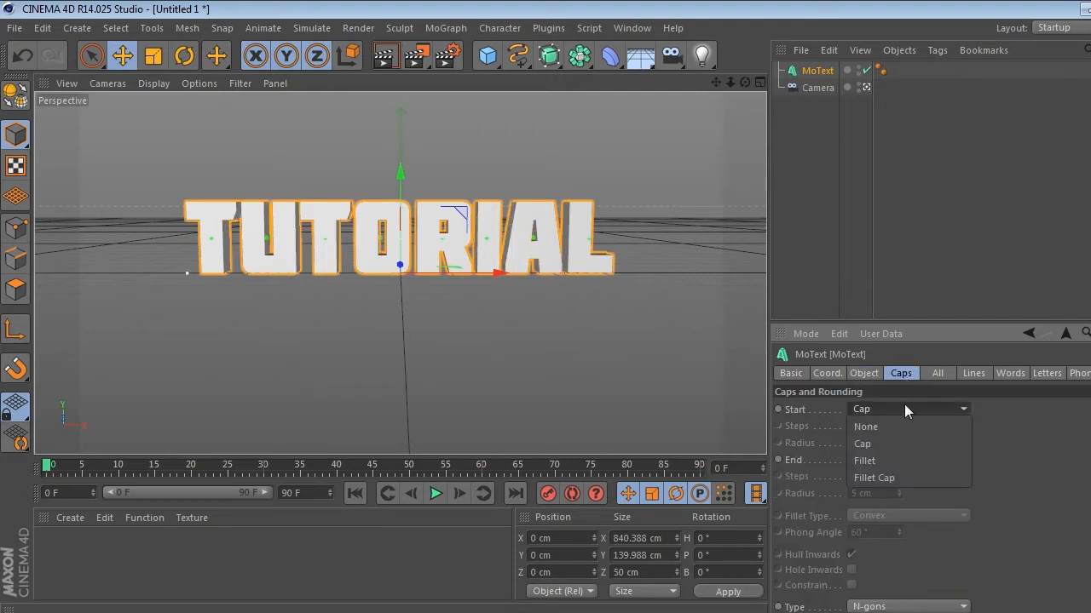
pyautogui.click(893, 479)
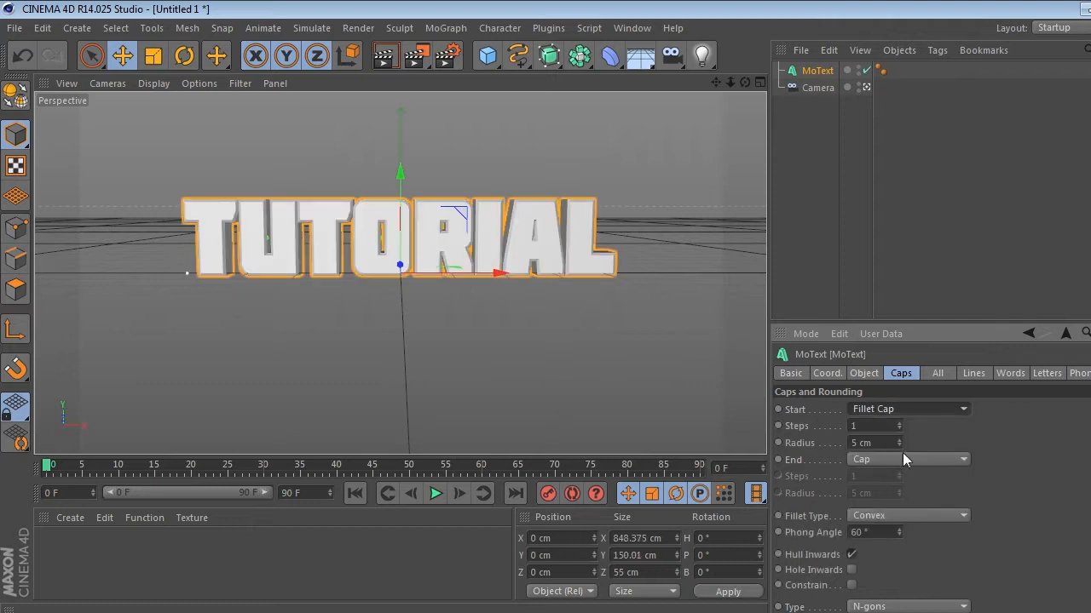
pyautogui.click(903, 459)
pyautogui.click(900, 518)
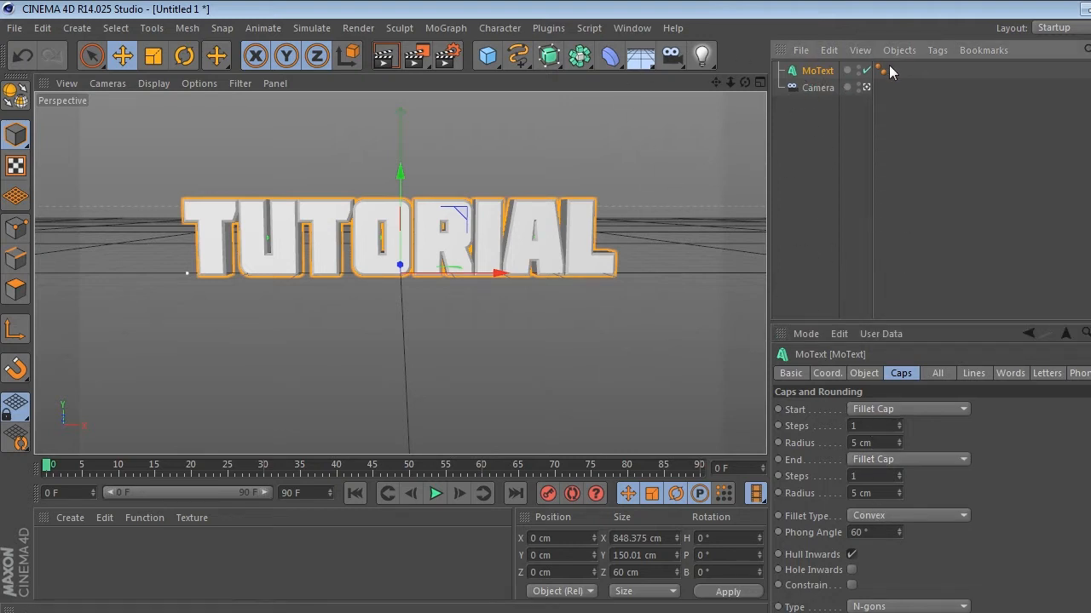
# Create a new material and set its color to red with RGB 255, 35, 35
pyautogui.doubleClick(129, 567)
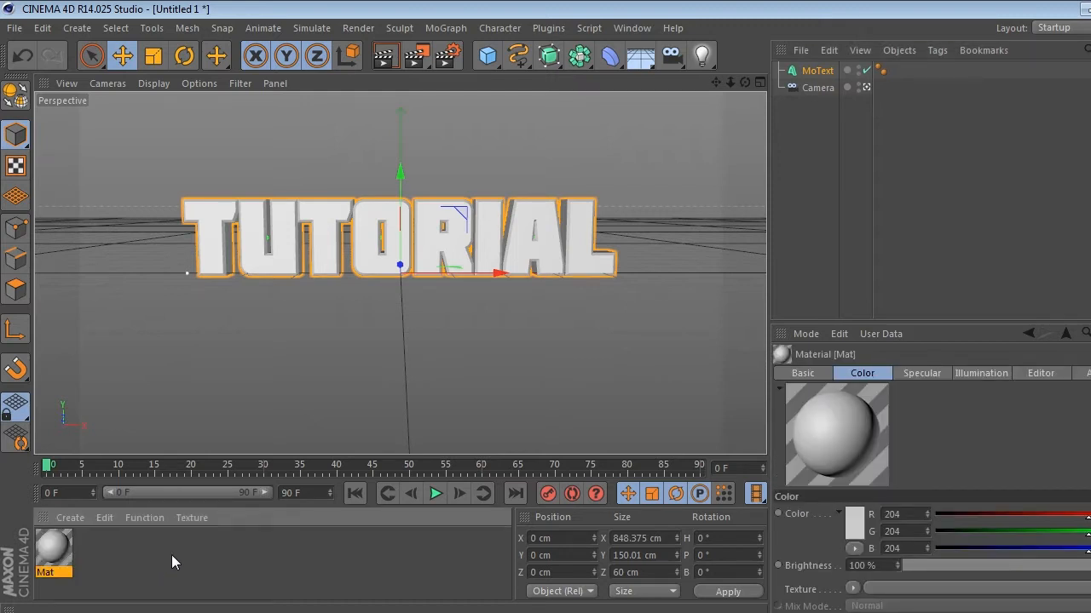
pyautogui.doubleClick(56, 554)
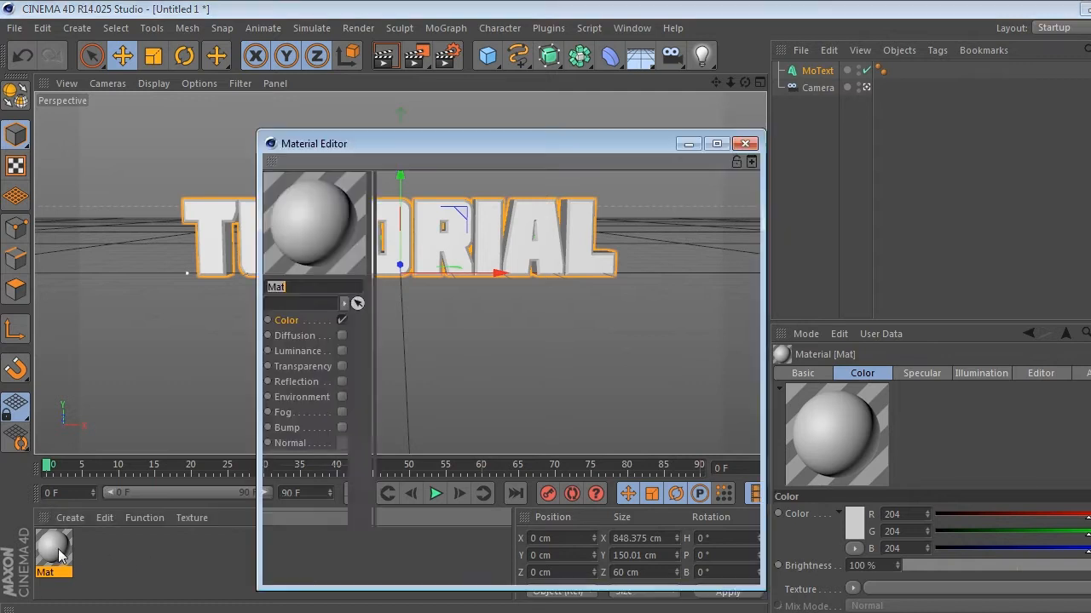
pyautogui.click(458, 223)
pyautogui.moveTo(456, 230)
pyautogui.mouseDown()
pyautogui.moveTo(451, 174)
pyautogui.moveTo(469, 131)
pyautogui.moveTo(451, 162)
pyautogui.mouseUp()
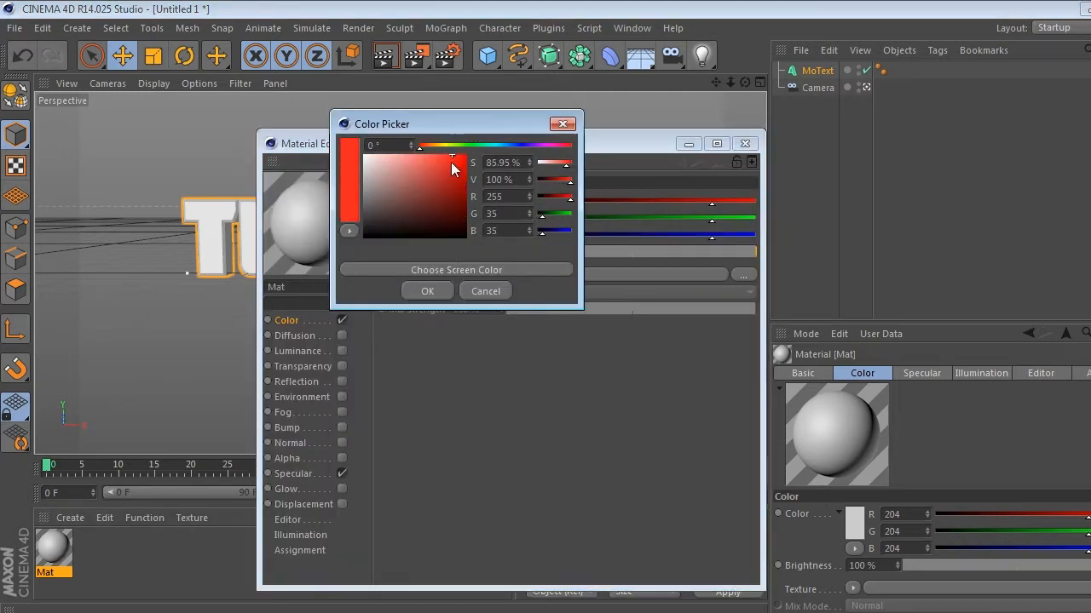
pyautogui.click(426, 291)
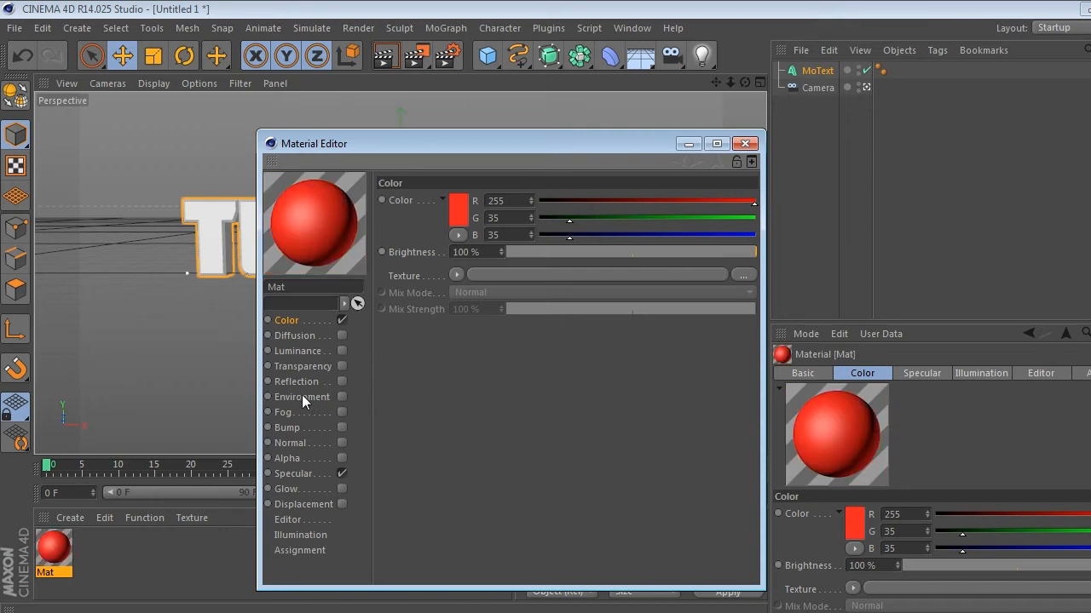
# Enable the red material's Reflection at 22% brightness with a Fresnel texture at 25% mix strength
pyautogui.click(295, 382)
pyautogui.click(342, 380)
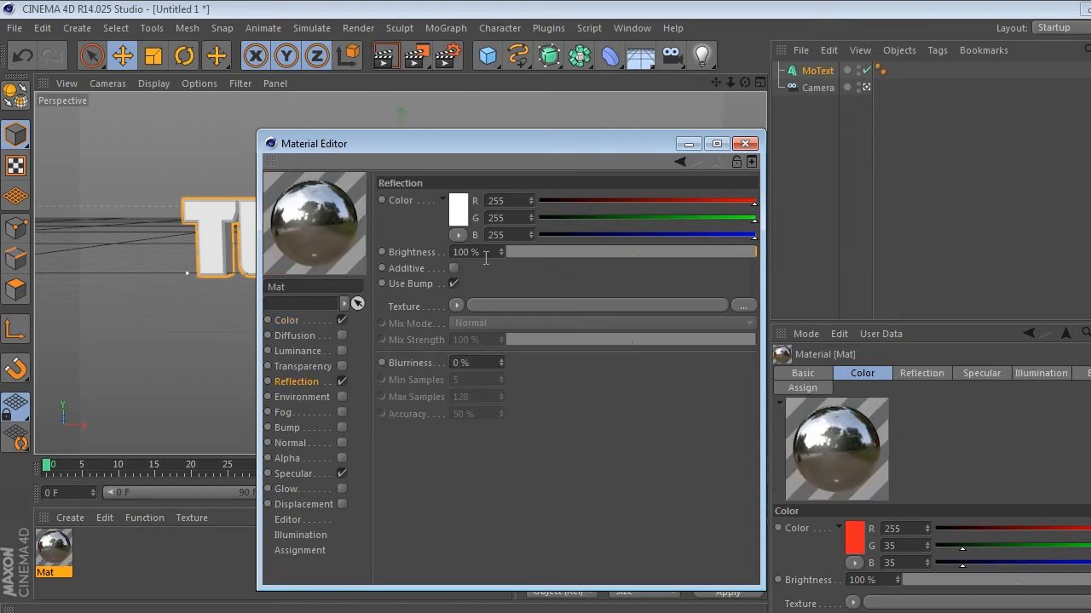
pyautogui.moveTo(570, 254); pyautogui.dragTo(579, 254)
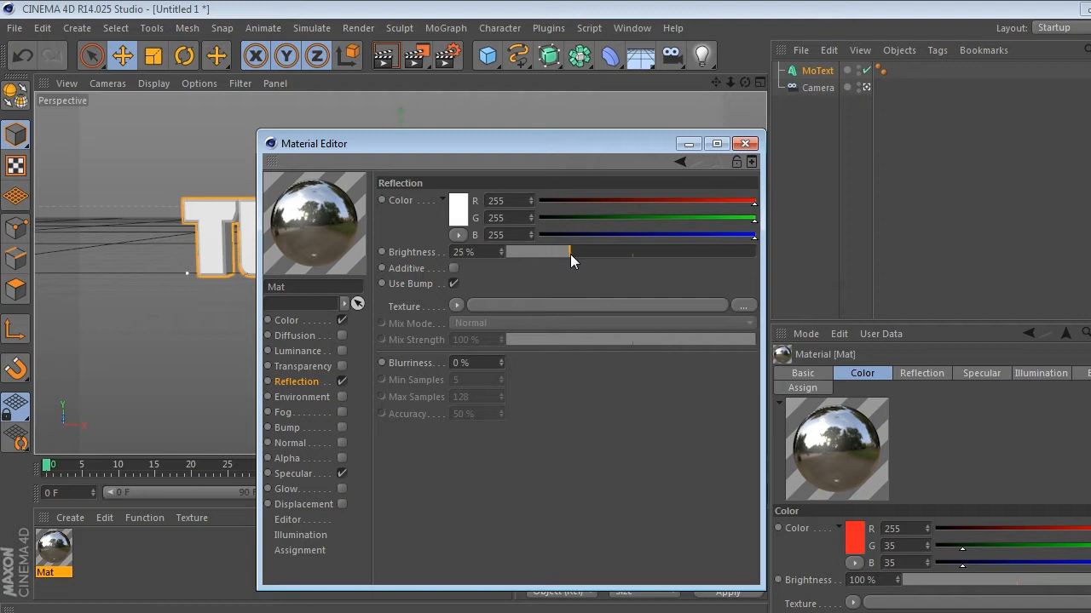
pyautogui.click(454, 306)
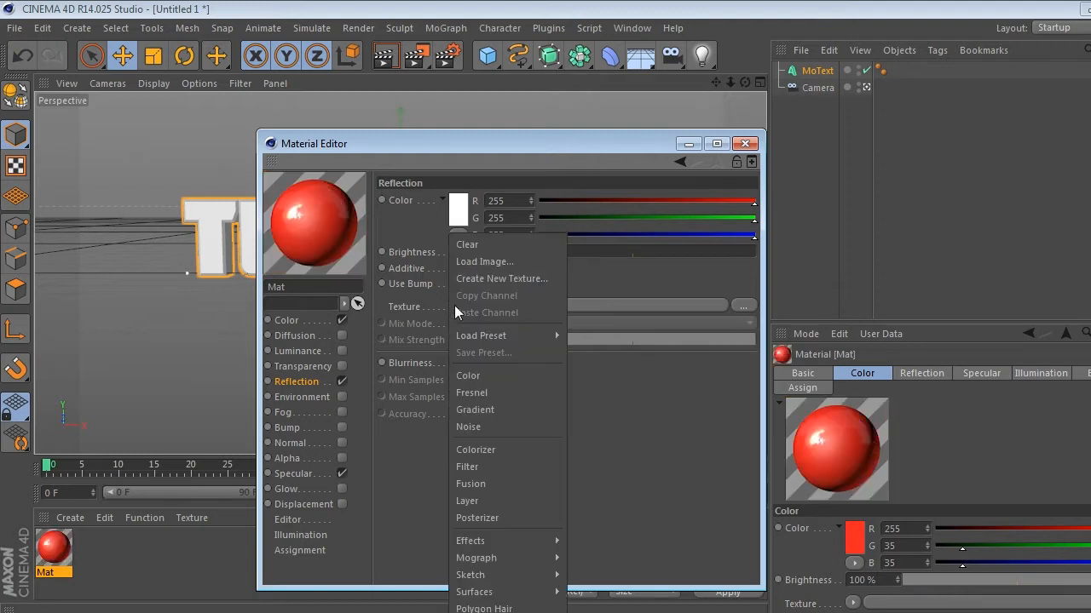
pyautogui.click(495, 394)
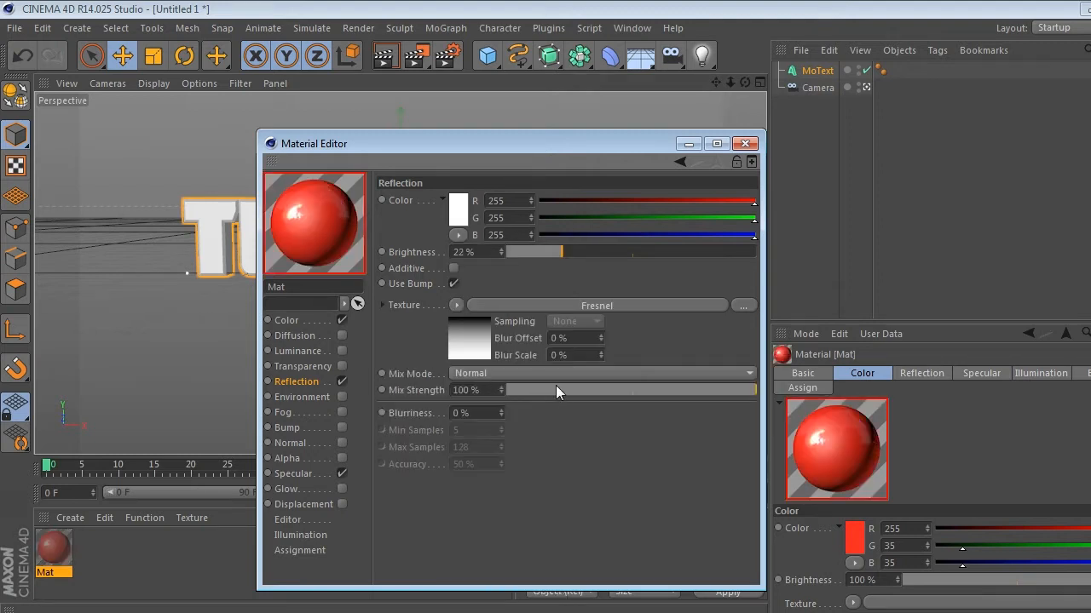
pyautogui.moveTo(555, 390); pyautogui.dragTo(567, 391)
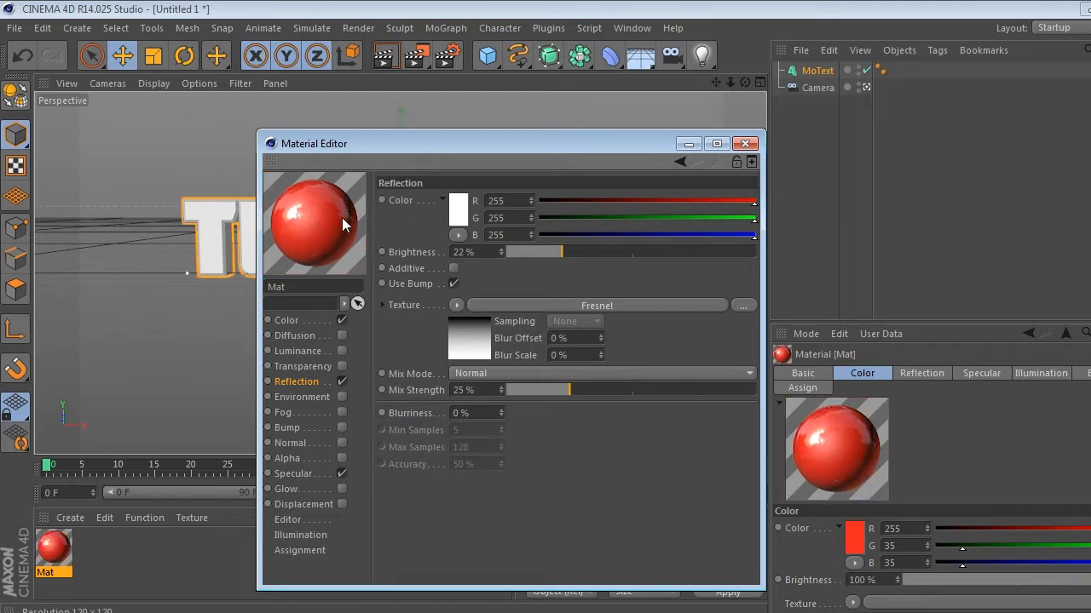
# Set the red material's preview to Object (Soft Shadow) and close the material editor
pyautogui.rightClick(302, 220)
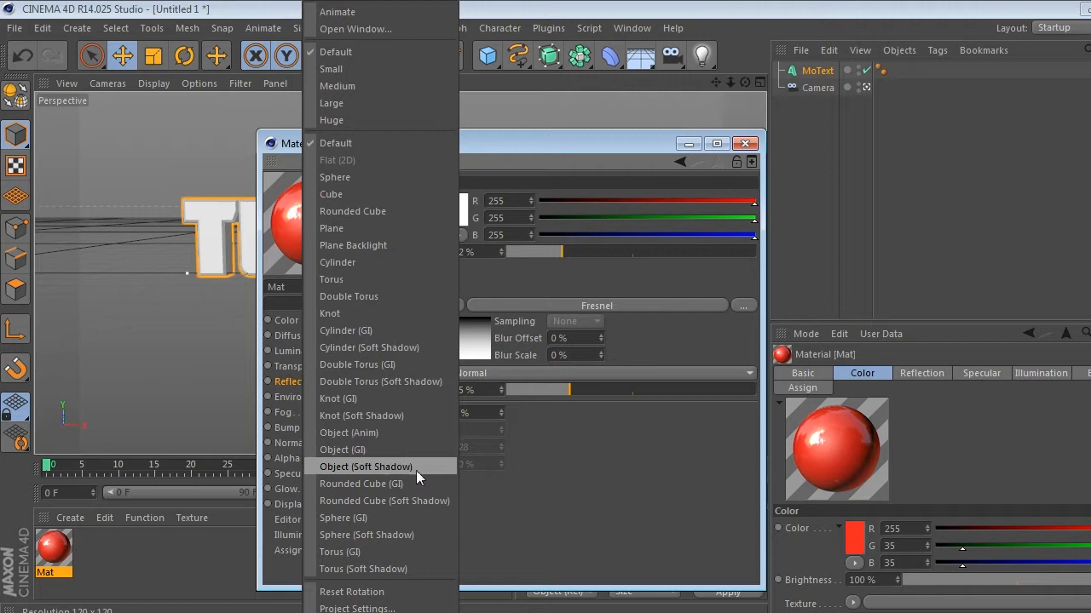
pyautogui.click(369, 466)
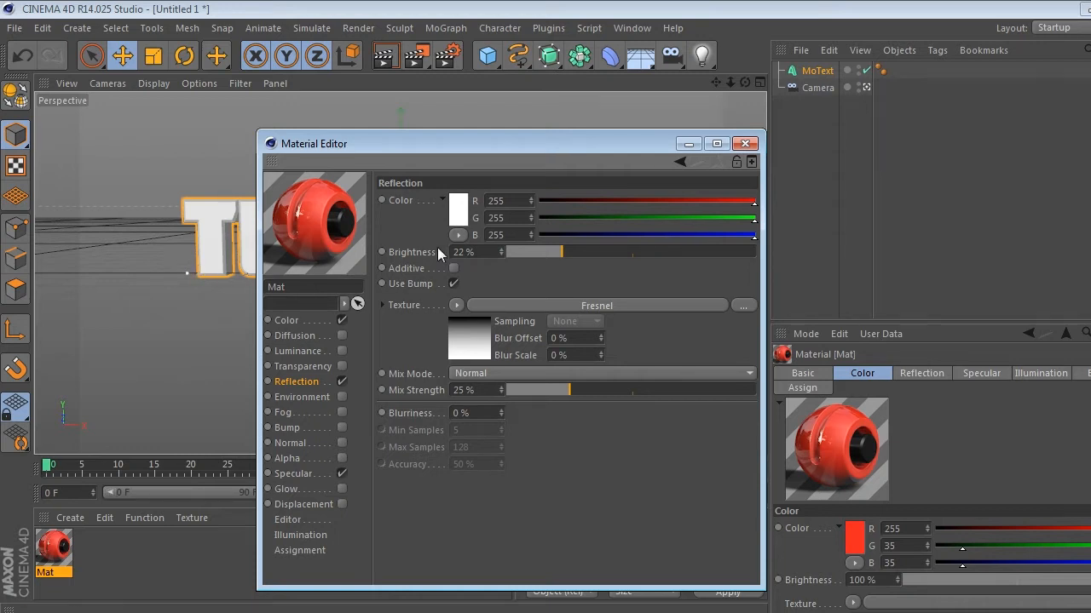
pyautogui.click(746, 144)
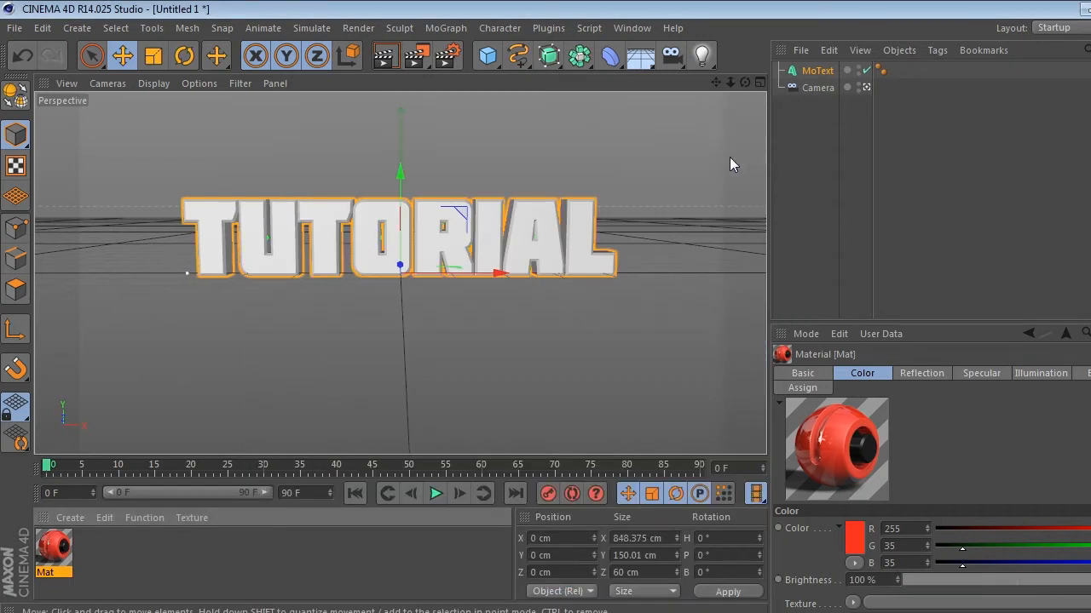
# Create a second material colored near-black with RGB 13, 13, 13 and set its preview to Object (Soft Shadow)
pyautogui.doubleClick(106, 554)
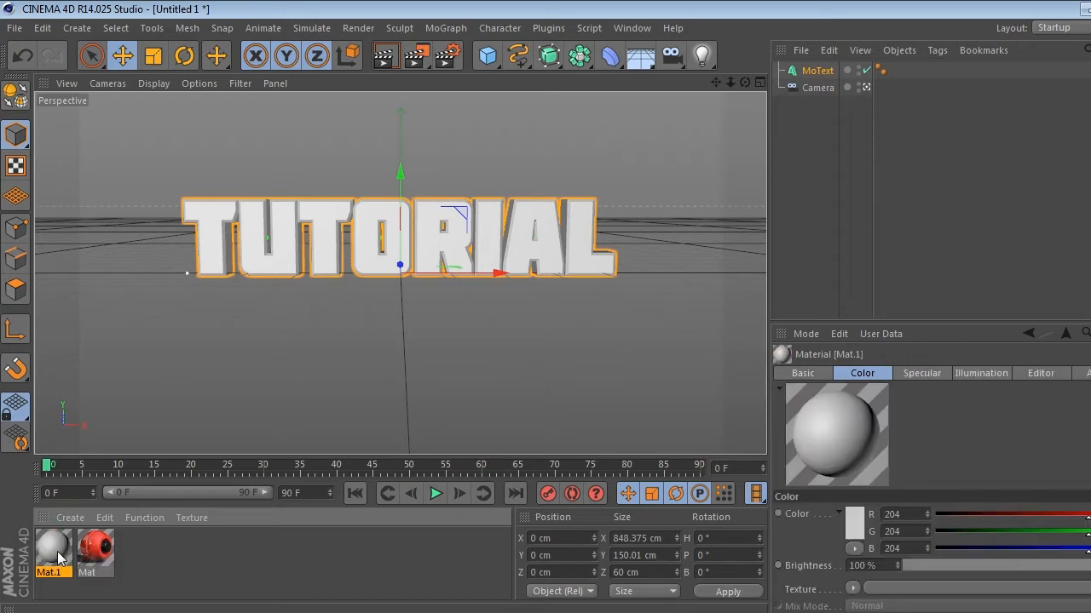
pyautogui.doubleClick(53, 547)
pyautogui.click(282, 295)
pyautogui.click(451, 181)
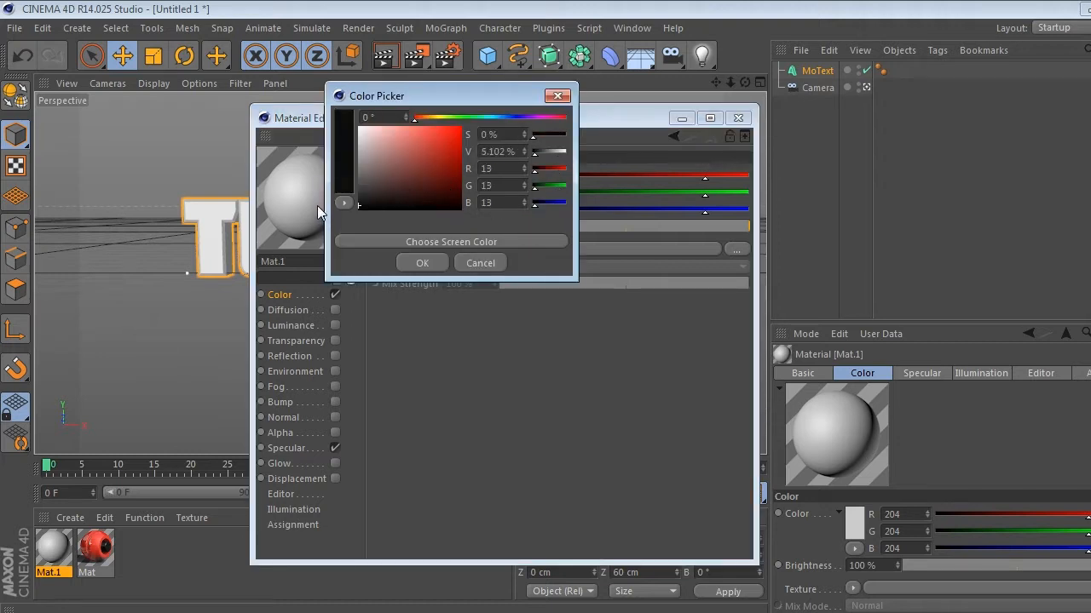
pyautogui.click(423, 263)
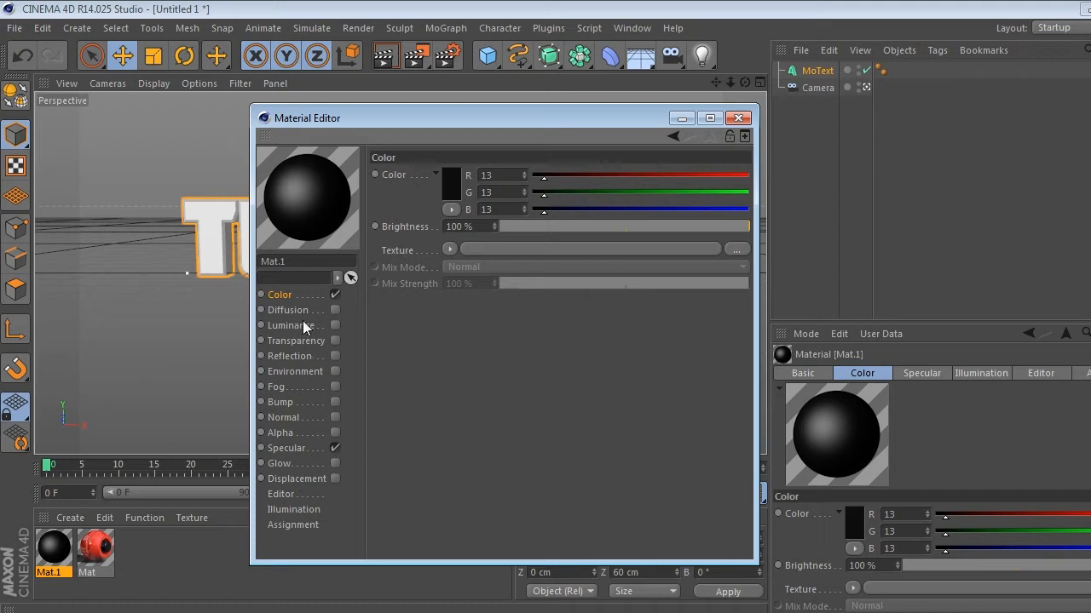
pyautogui.rightClick(316, 213)
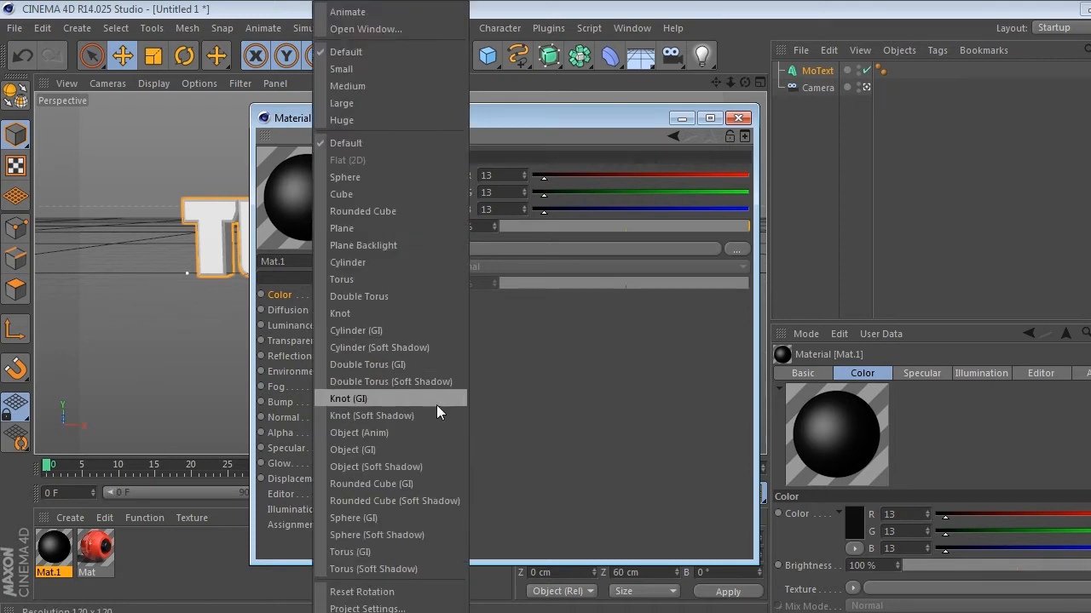
pyautogui.click(421, 467)
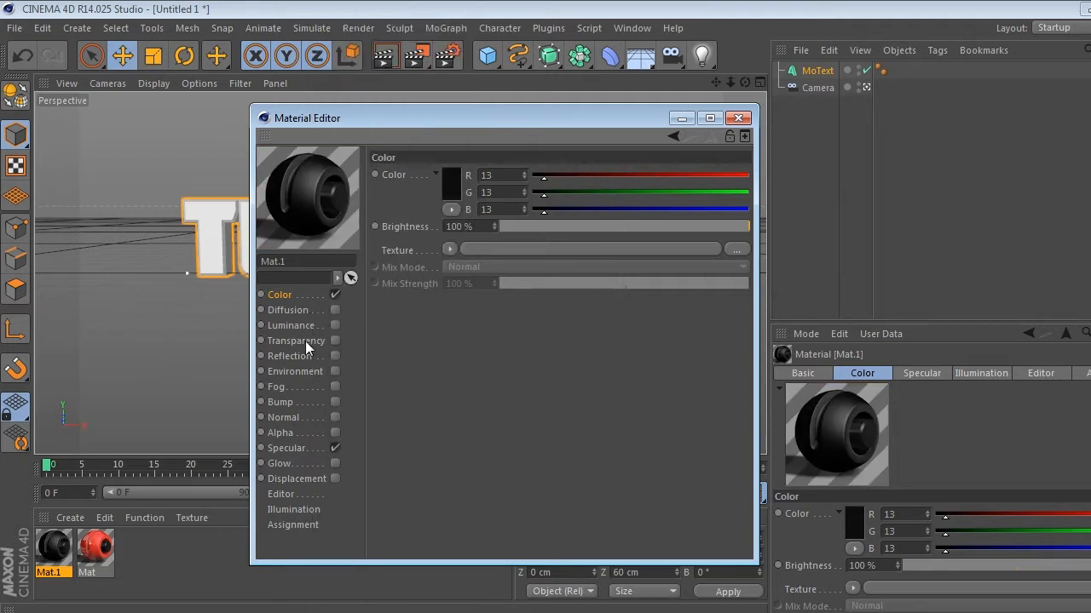
# Enable Displacement on the black material with a Noise texture and set its strength to 10%
pyautogui.click(300, 480)
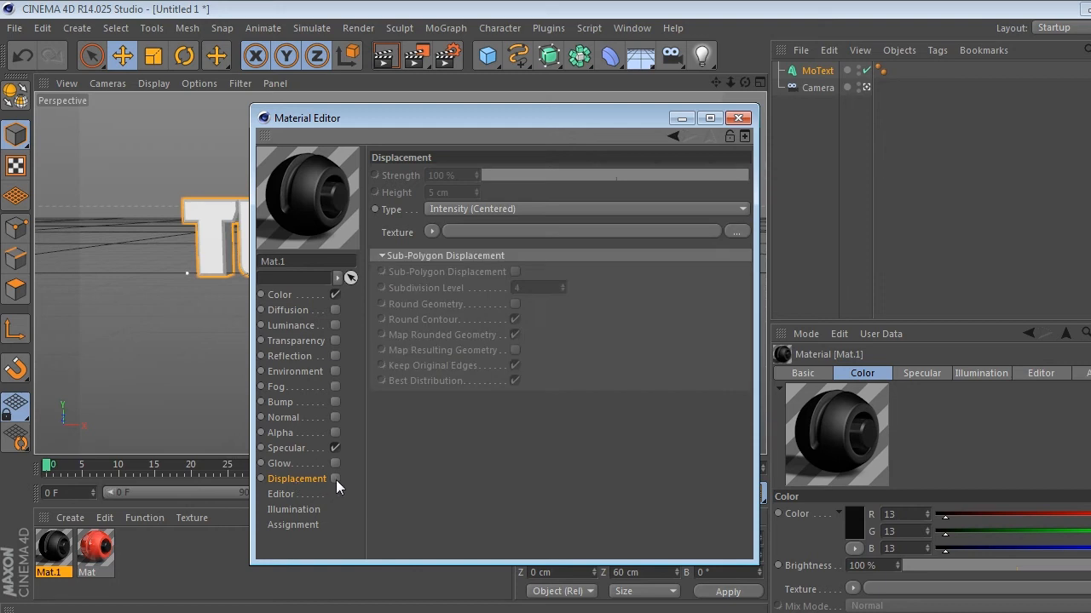
pyautogui.click(335, 479)
pyautogui.click(432, 232)
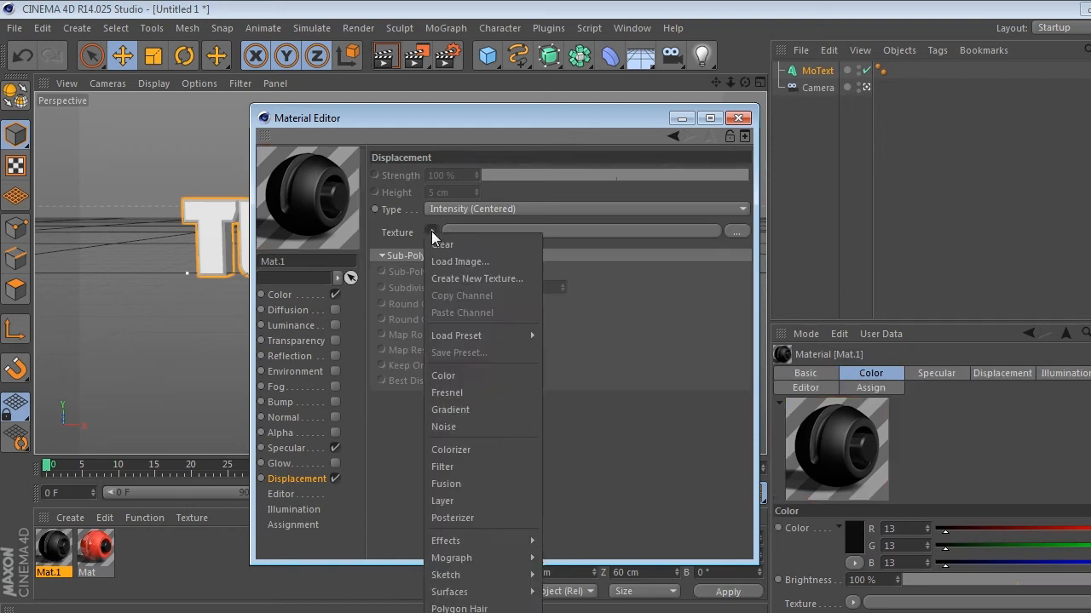
pyautogui.click(486, 427)
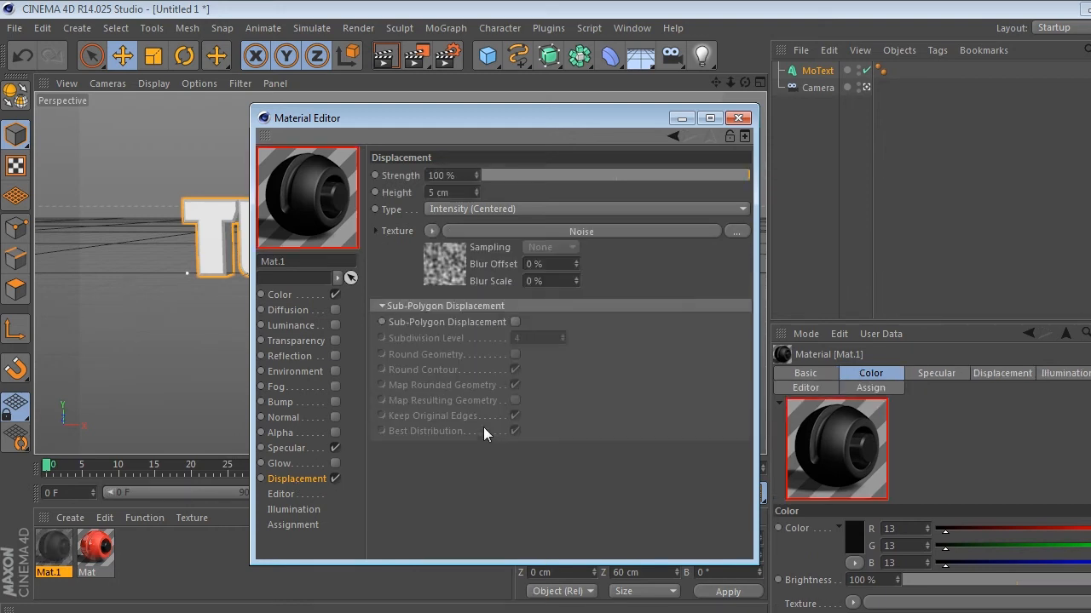
pyautogui.click(458, 269)
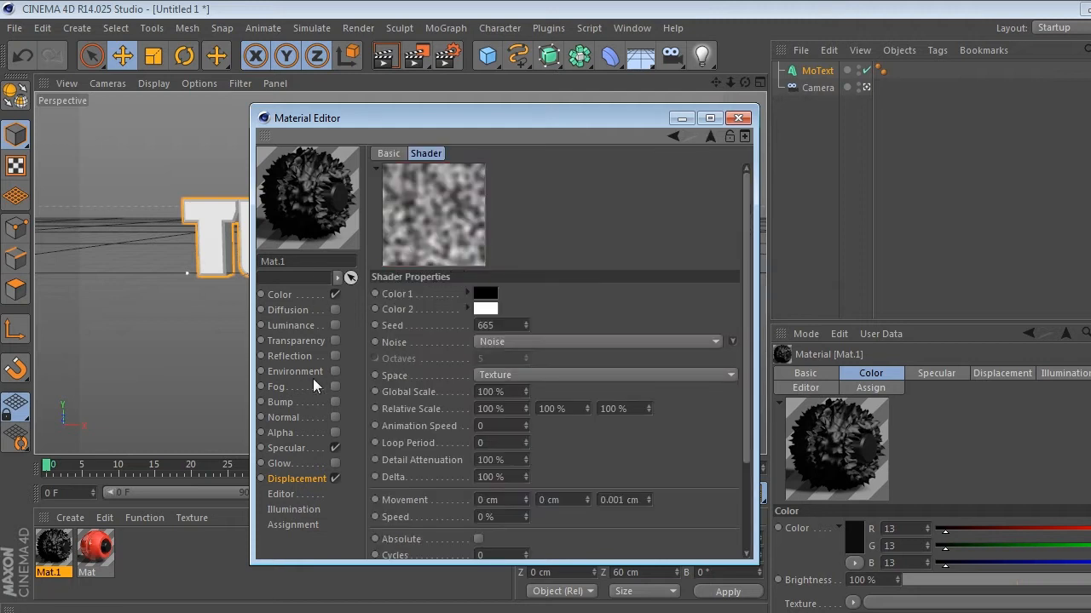
pyautogui.click(298, 479)
pyautogui.moveTo(540, 179); pyautogui.dragTo(634, 179)
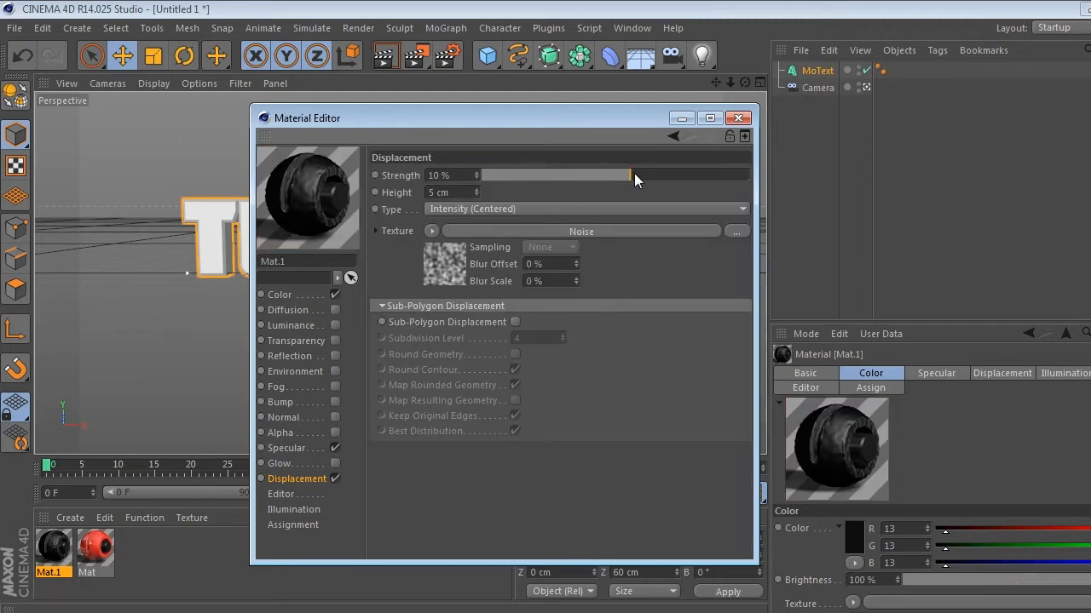
# Add a Noise texture to the black material's Color channel and set its Color 2 to dark gray RGB 36, 36, 36
pyautogui.click(290, 298)
pyautogui.click(453, 254)
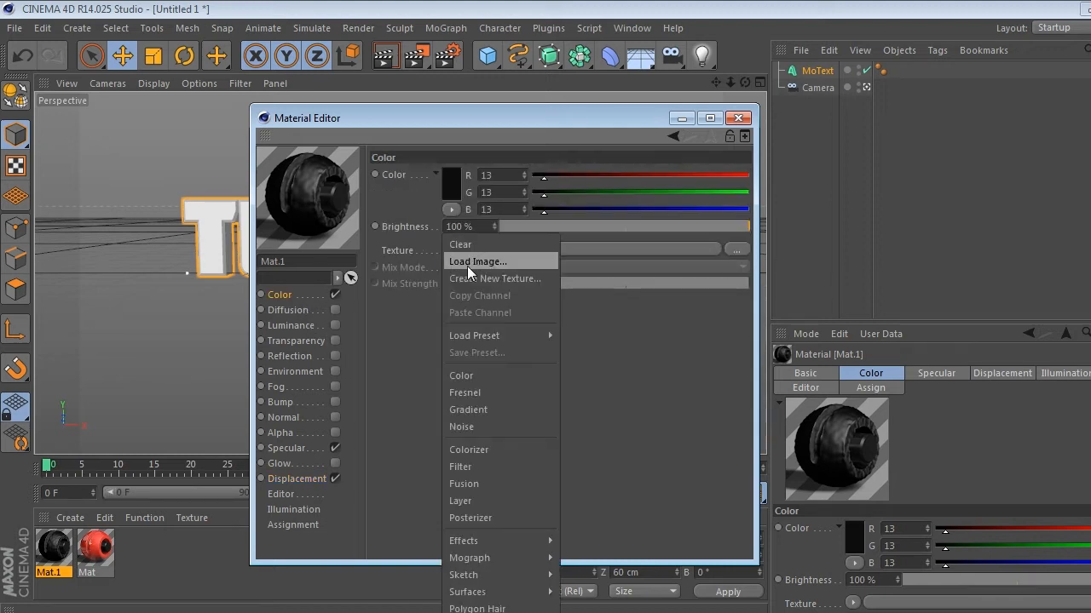
pyautogui.click(498, 426)
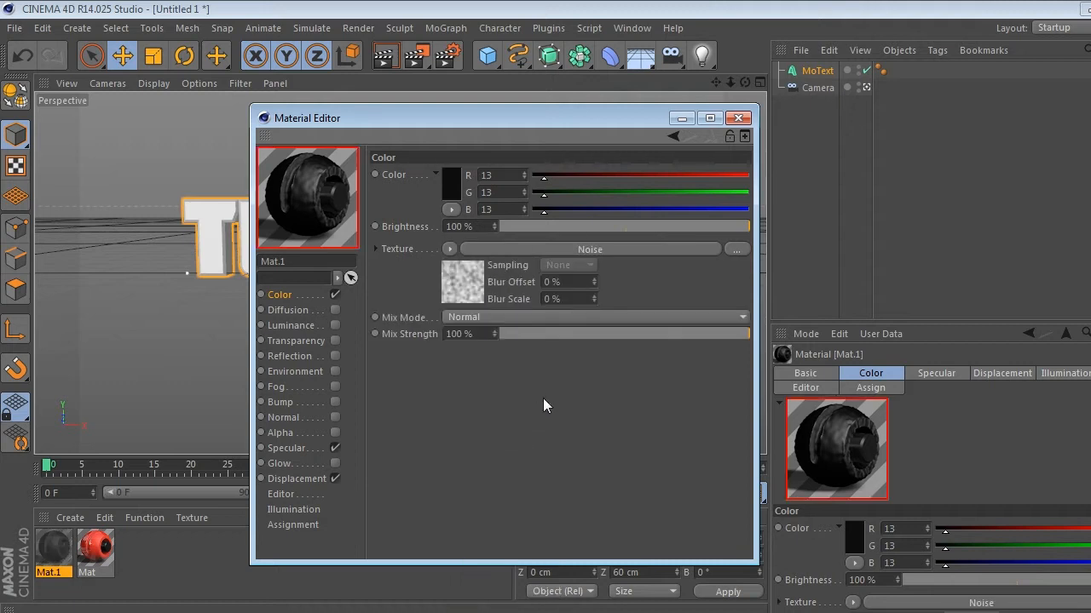
pyautogui.click(463, 282)
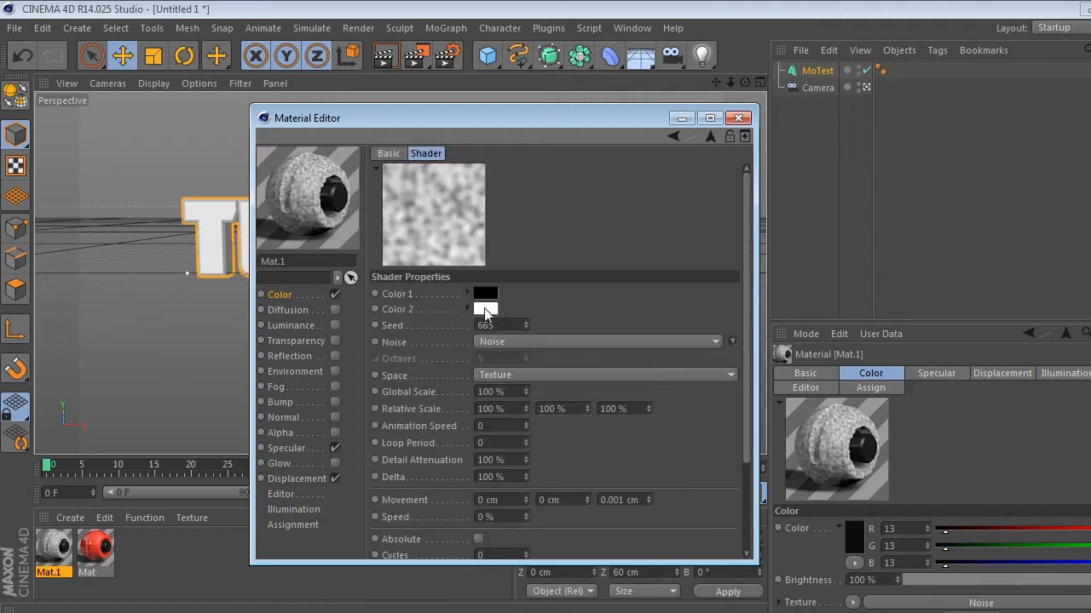
pyautogui.click(483, 309)
pyautogui.moveTo(401, 333); pyautogui.dragTo(379, 330)
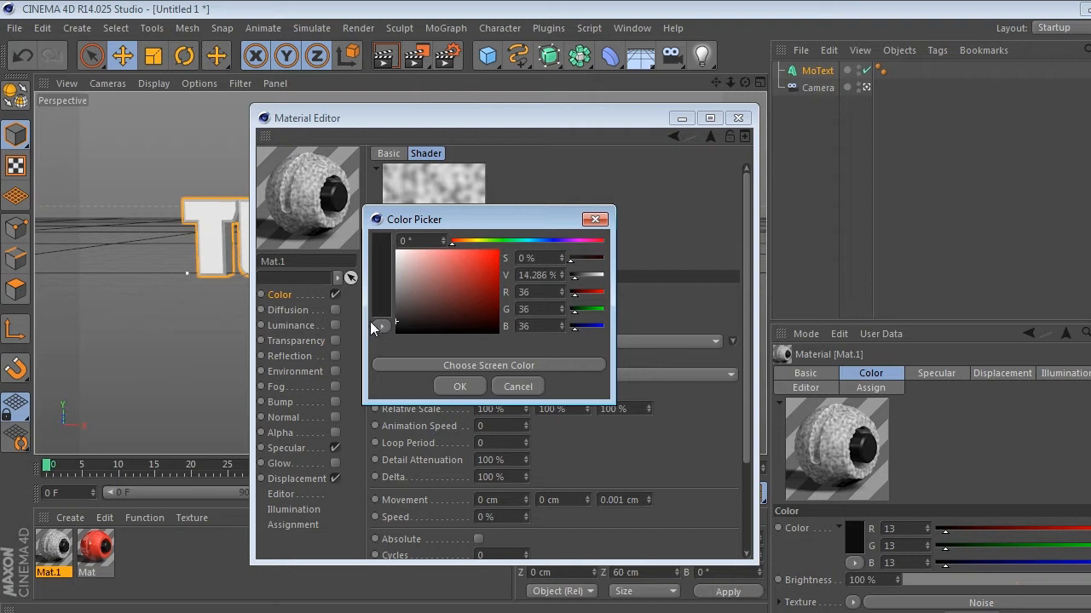
pyautogui.click(452, 387)
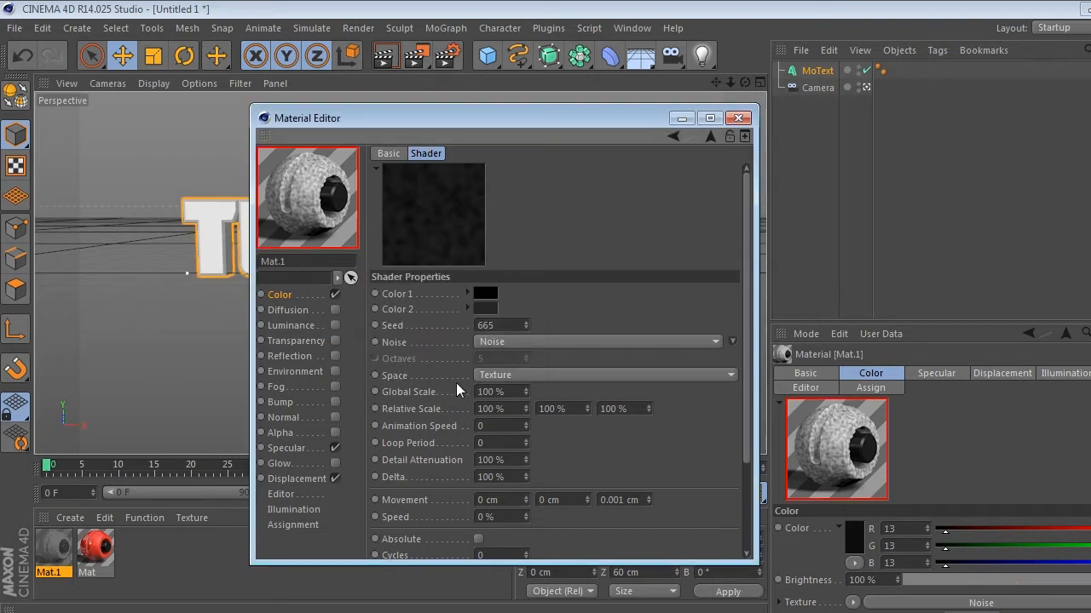
# Set the Color channel's Noise texture mix strength to 75% and close the material editor
pyautogui.click(286, 298)
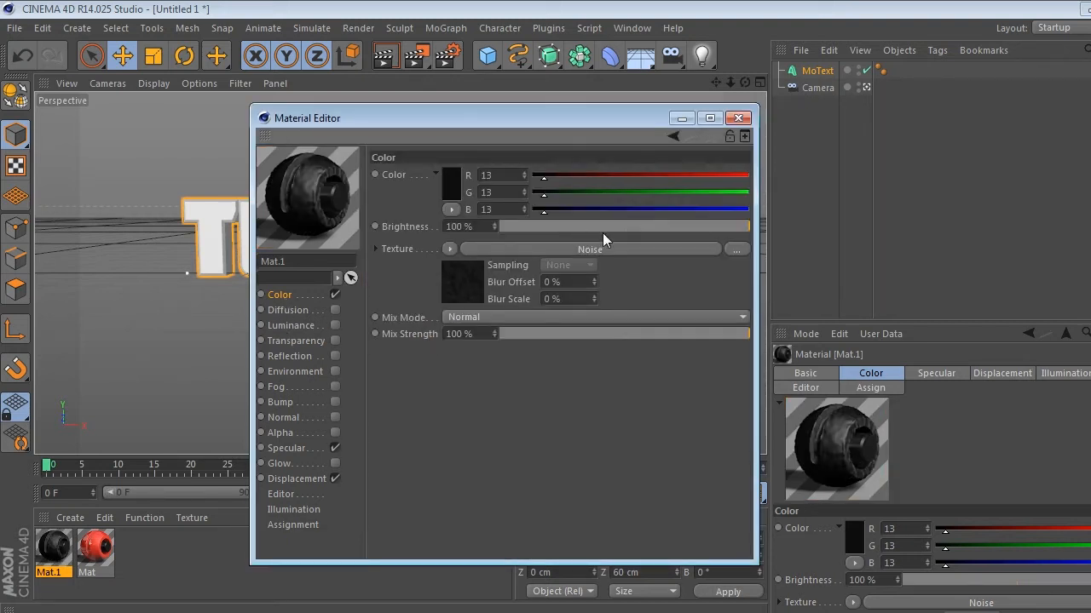
pyautogui.click(691, 333)
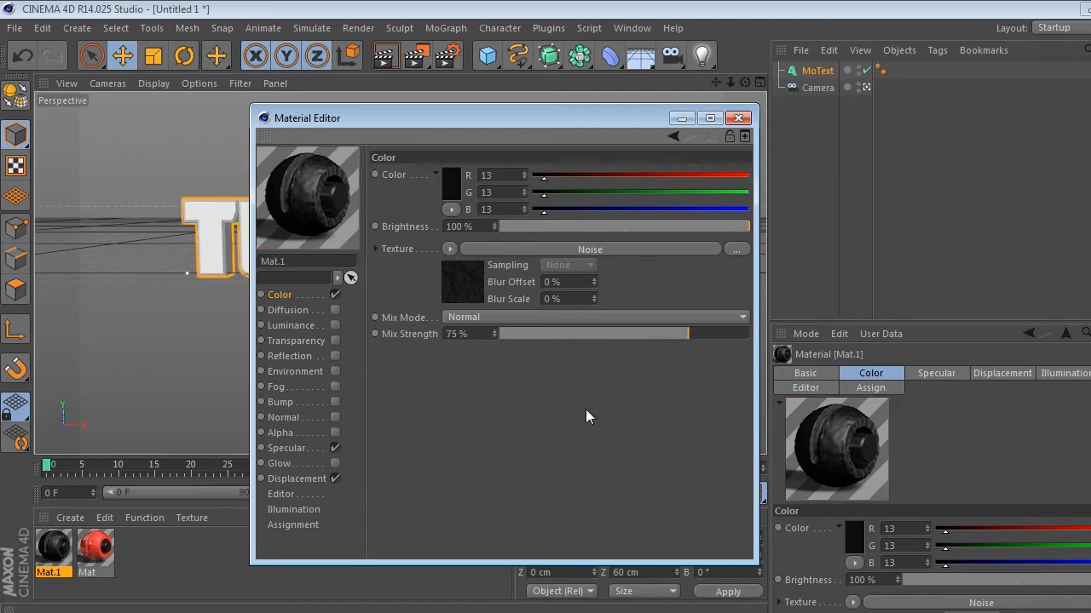
pyautogui.click(737, 117)
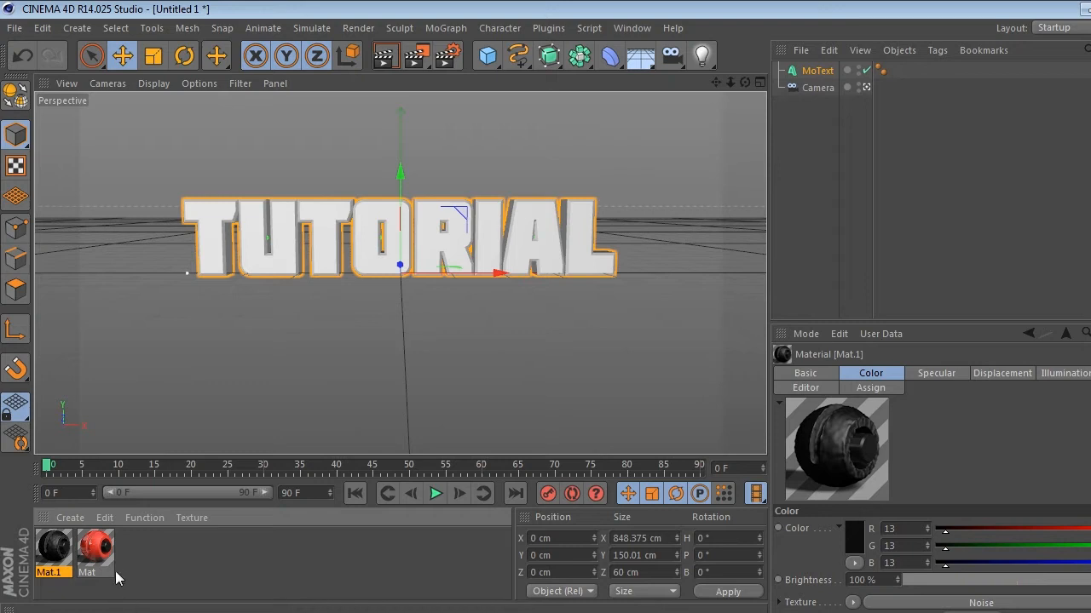
# Apply the black and red materials to the MoText and restrict the red one to selection C1
pyautogui.moveTo(60, 562); pyautogui.dragTo(260, 256)
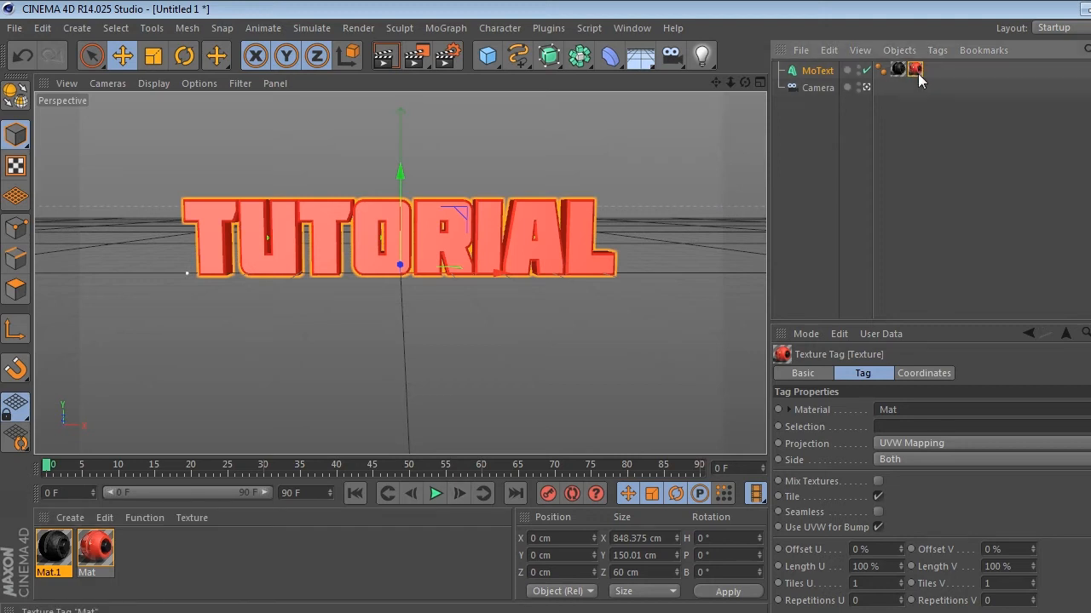
pyautogui.click(900, 427)
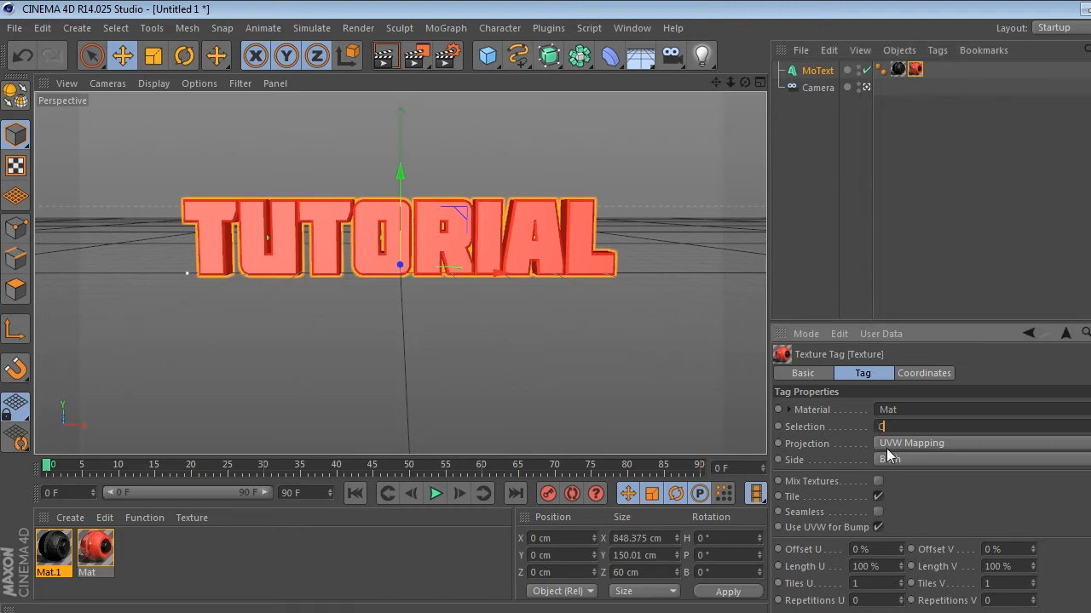
pyautogui.press('Return')
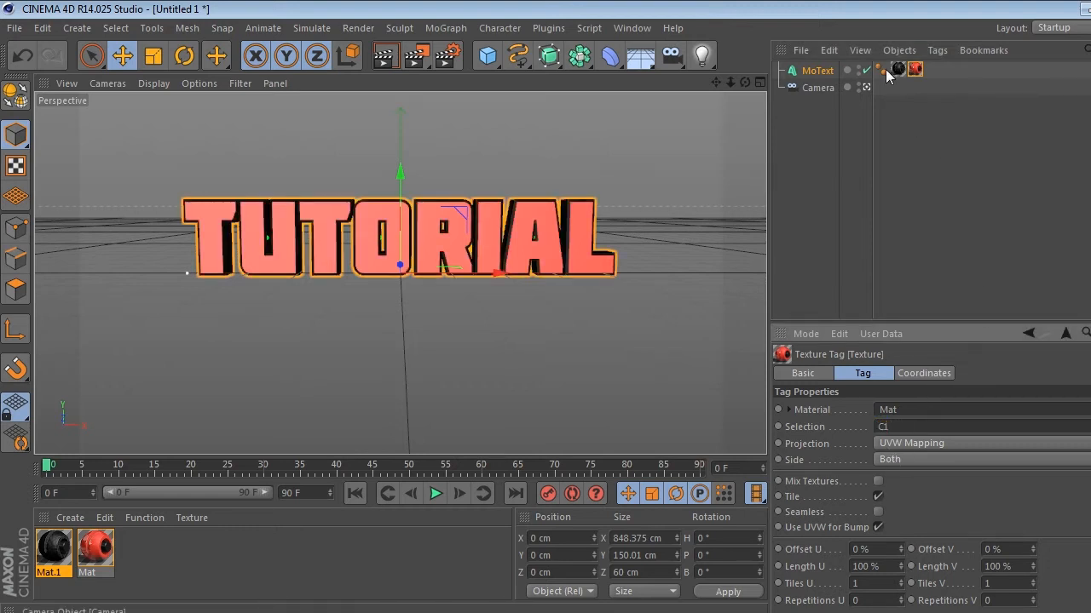
# Leave the camera view and set the projection of the MoText's black texture tag to Cubic
pyautogui.click(866, 88)
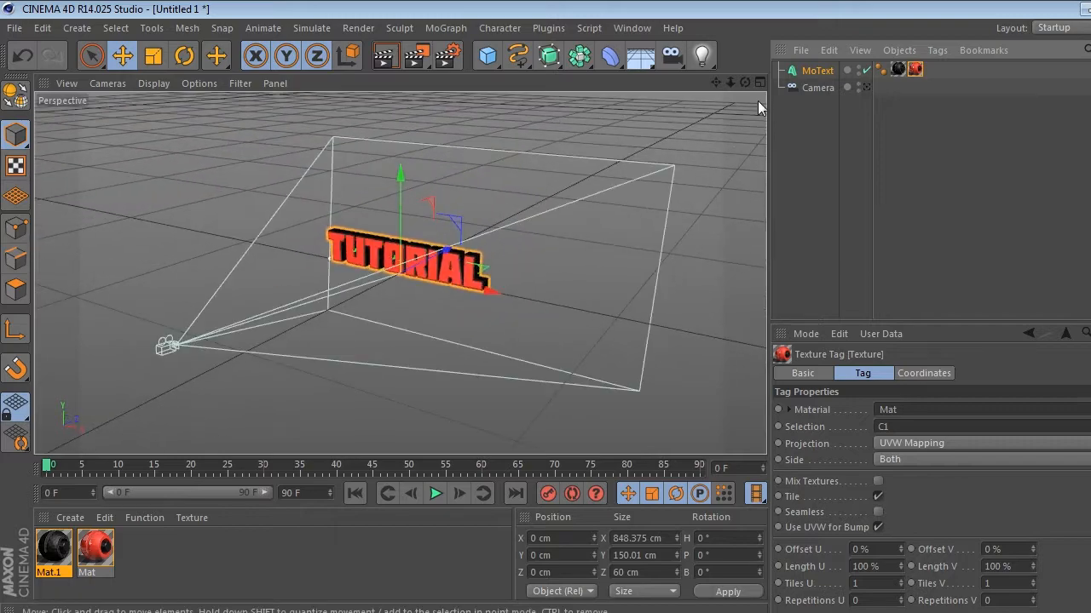
pyautogui.moveTo(731, 83); pyautogui.dragTo(643, 83)
pyautogui.click(897, 69)
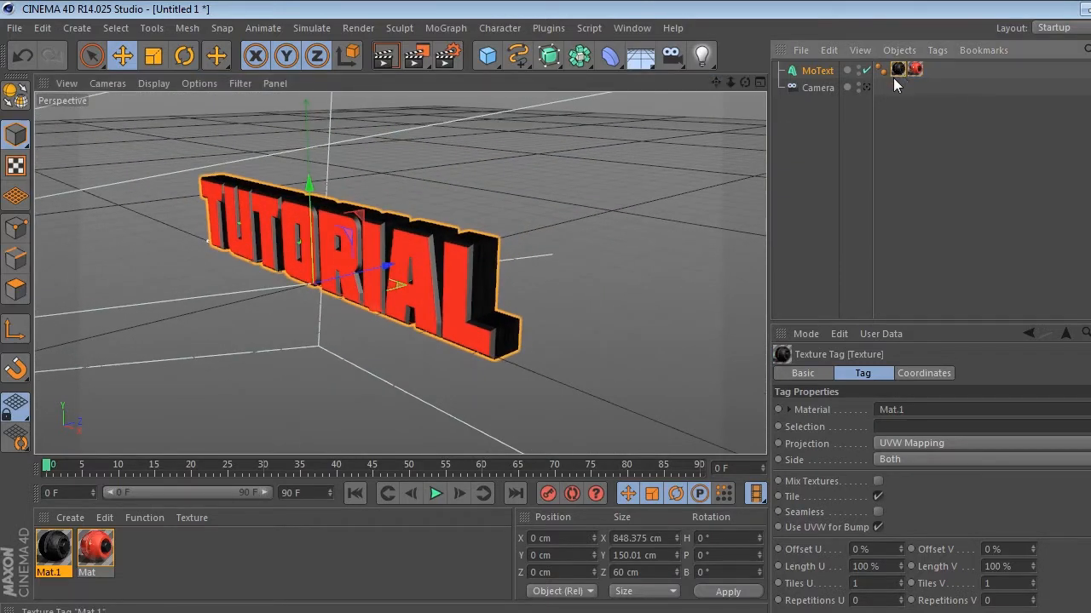
pyautogui.click(956, 444)
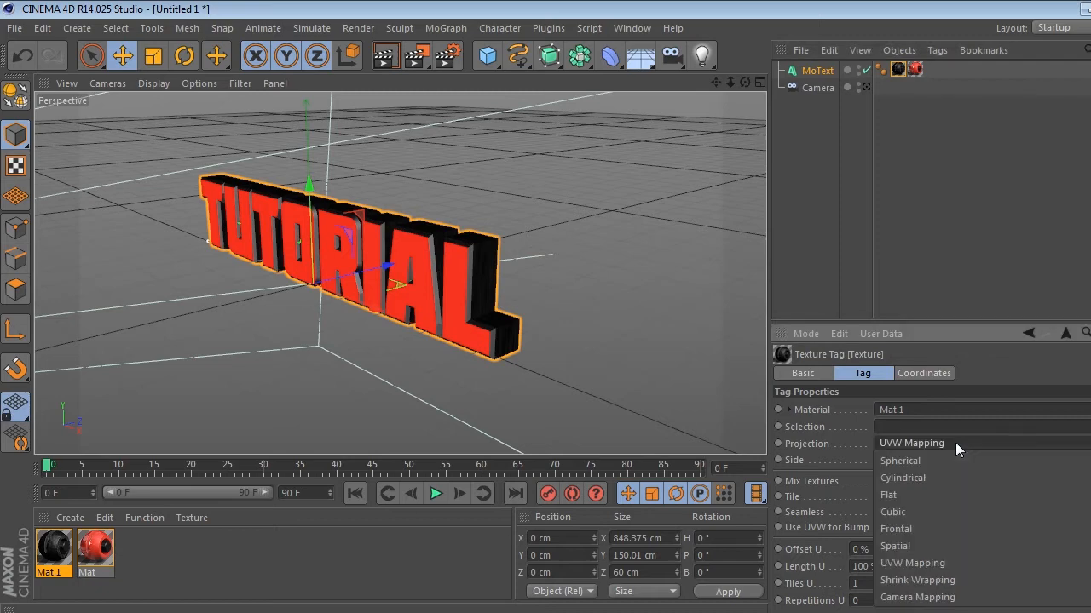
pyautogui.click(948, 514)
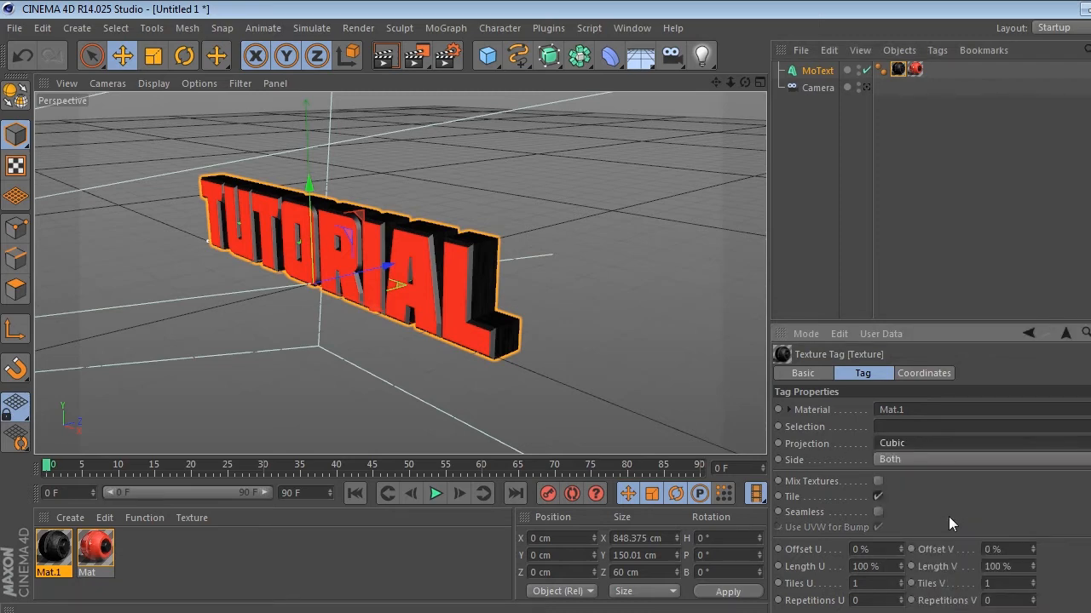
# Compare the black texture's UVW Mapping and Cubic projections on the letter L's side, ending on Cubic
pyautogui.moveTo(730, 87); pyautogui.dragTo(822, 87)
pyautogui.moveTo(714, 86); pyautogui.dragTo(596, 90)
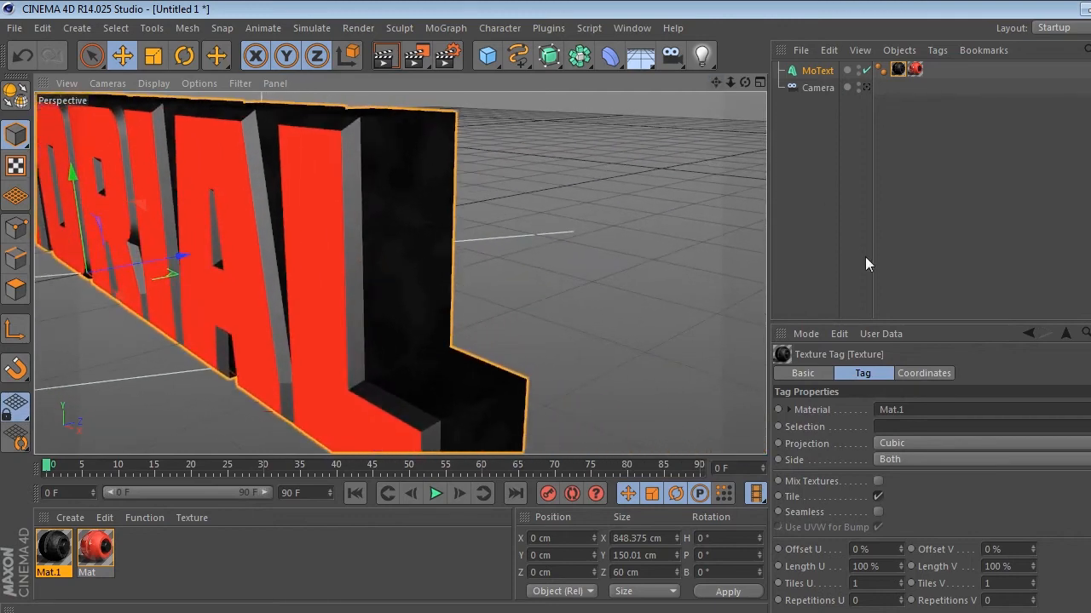
pyautogui.click(966, 448)
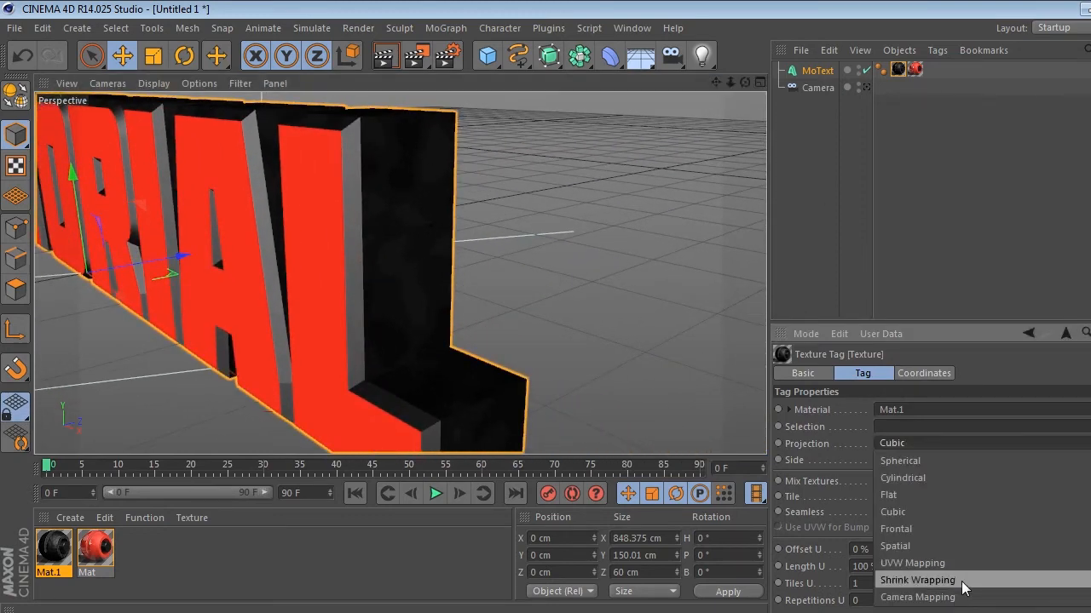
pyautogui.click(954, 565)
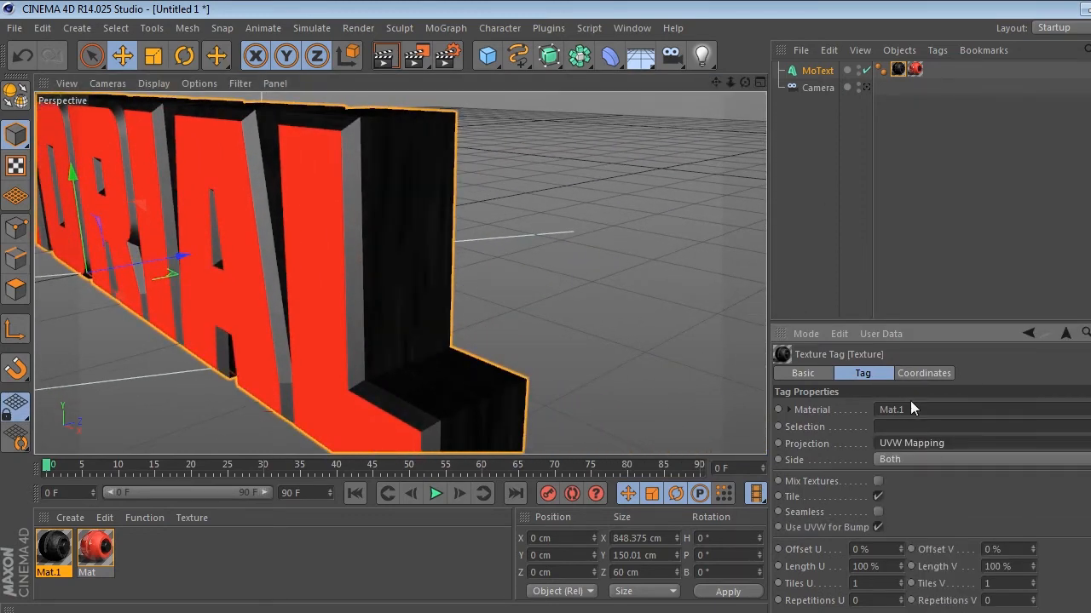
pyautogui.click(915, 443)
pyautogui.click(950, 508)
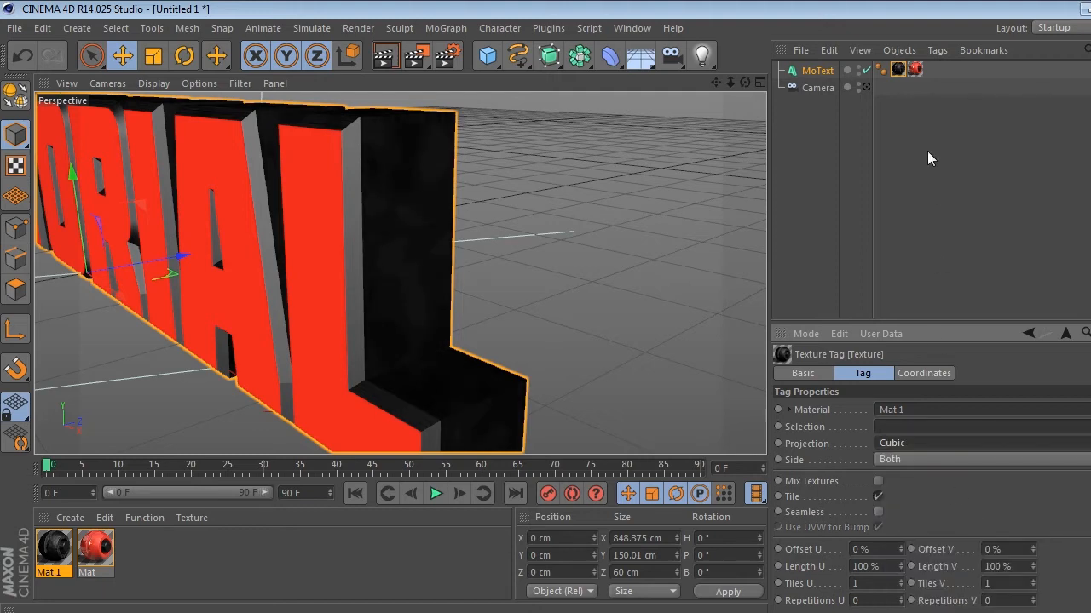
# Return to the camera view, select the MoText and turn on Autokeying
pyautogui.click(866, 87)
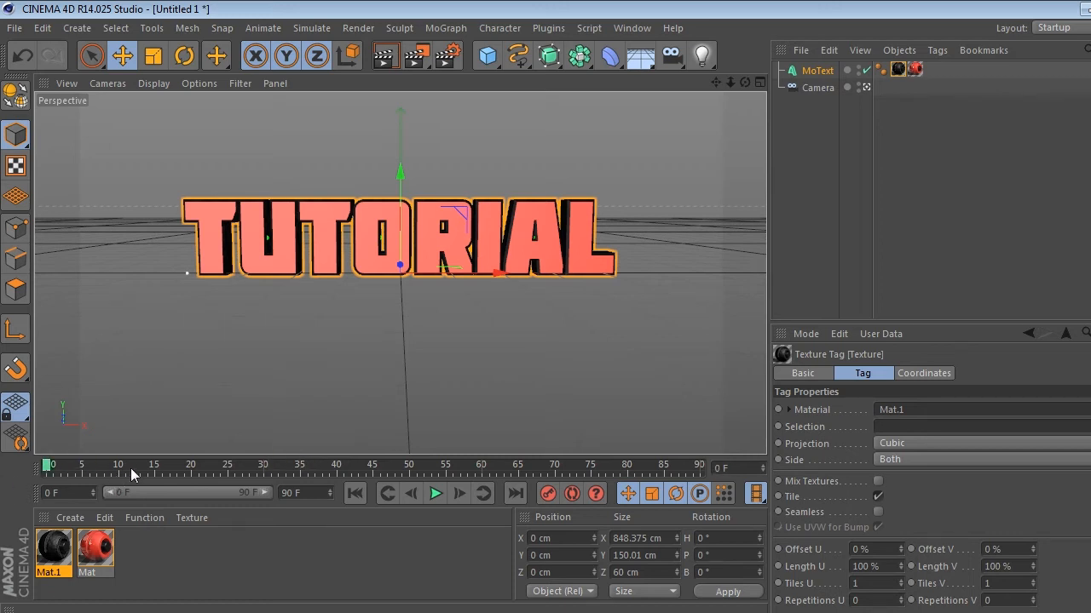
pyautogui.click(817, 71)
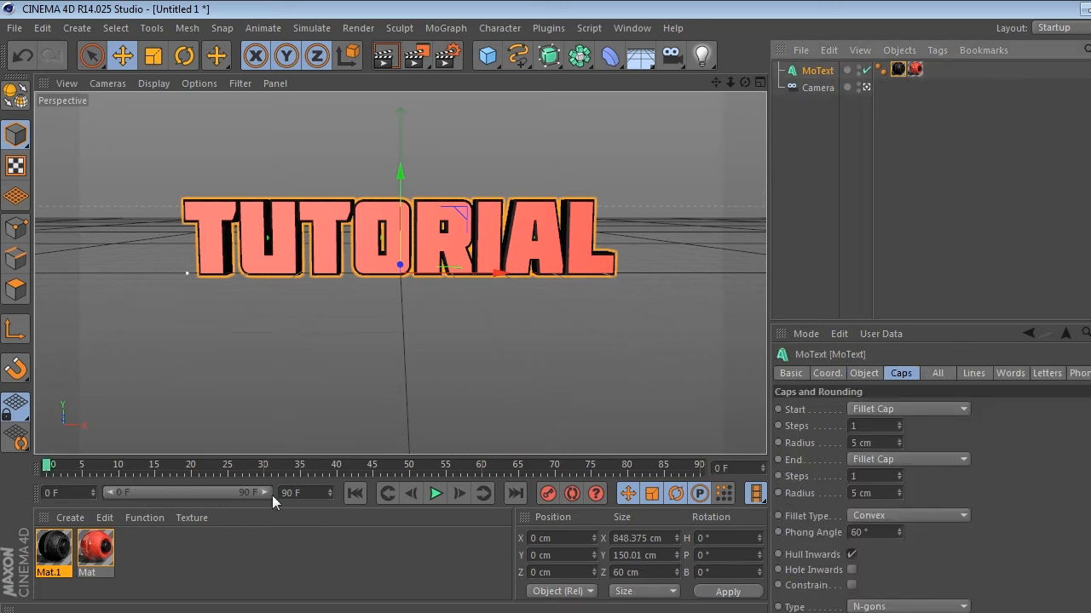
pyautogui.click(570, 495)
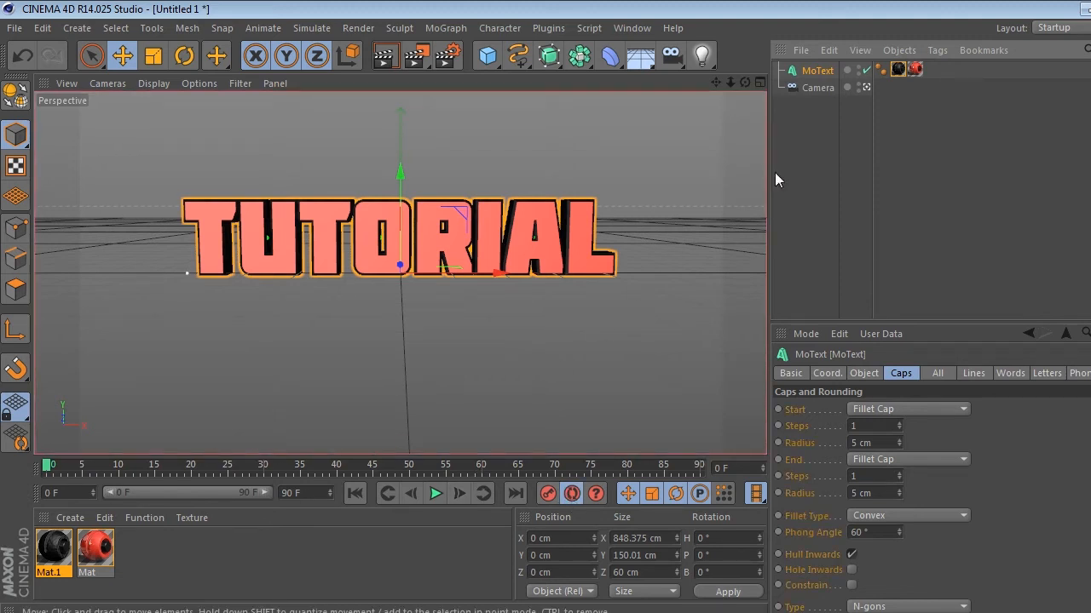
# Leave the camera view and rotate the MoText to a pitch of 50° with the Rotate tool
pyautogui.click(865, 87)
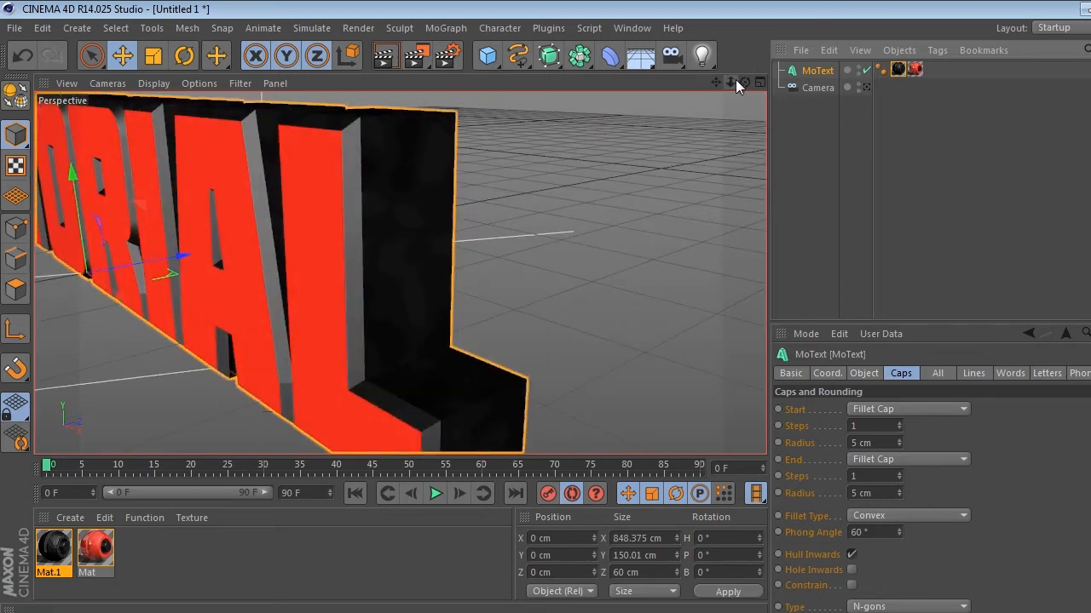
pyautogui.moveTo(730, 80); pyautogui.dragTo(672, 156)
pyautogui.click(191, 56)
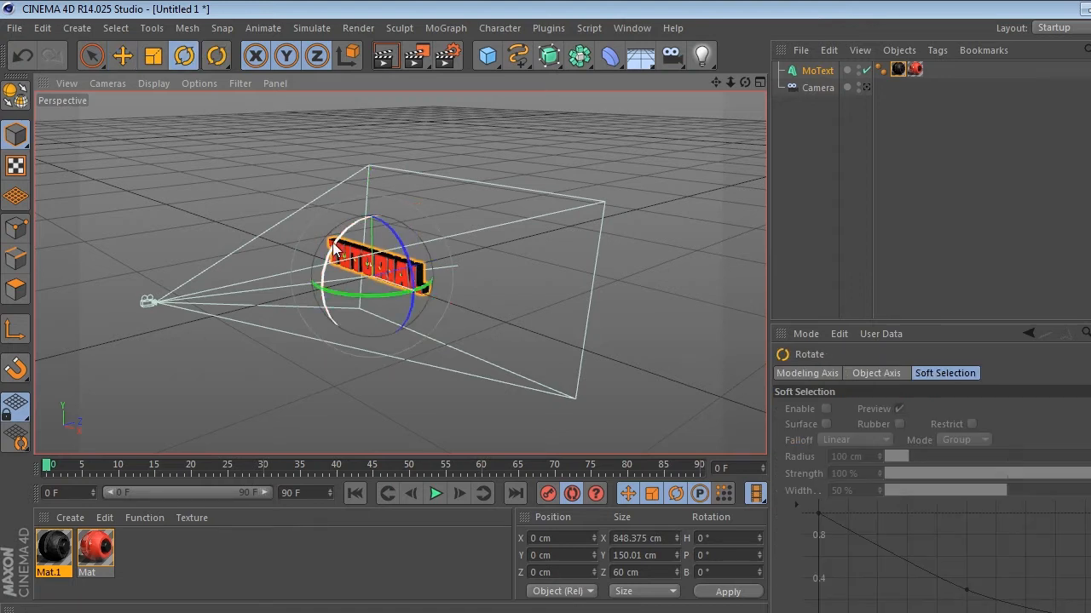
pyautogui.moveTo(334, 247); pyautogui.dragTo(235, 316)
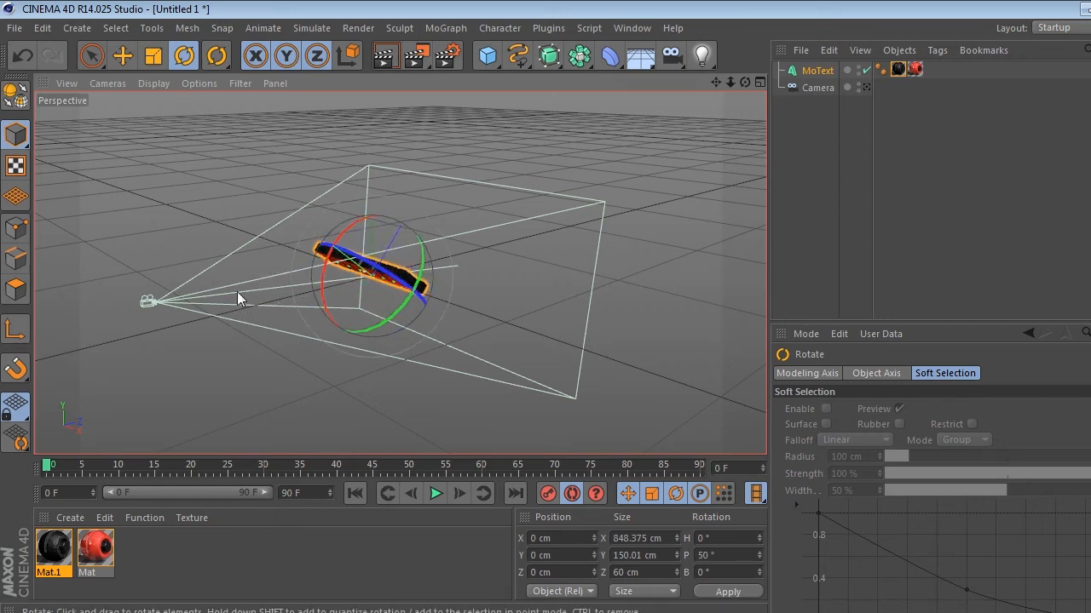
# At frame 0, move the MoText out of the frame to Y about 776 cm and Z about 651 cm, and return to the camera view
pyautogui.click(122, 56)
pyautogui.moveTo(422, 195); pyautogui.dragTo(477, 61)
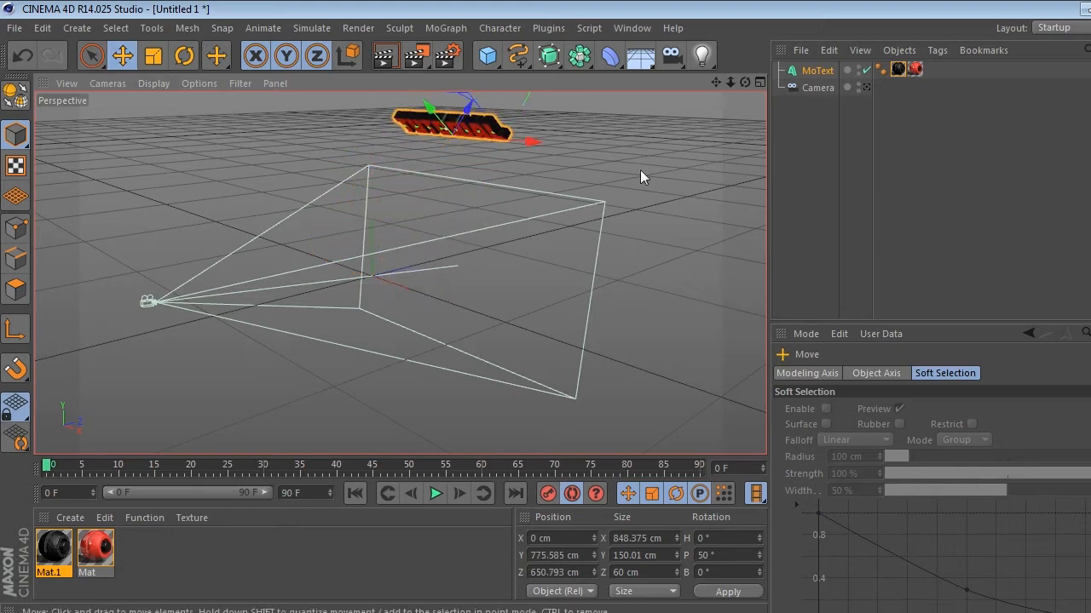
pyautogui.moveTo(747, 83)
pyautogui.mouseDown()
pyautogui.moveTo(687, 61)
pyautogui.moveTo(750, 71)
pyautogui.mouseUp()
pyautogui.click(868, 87)
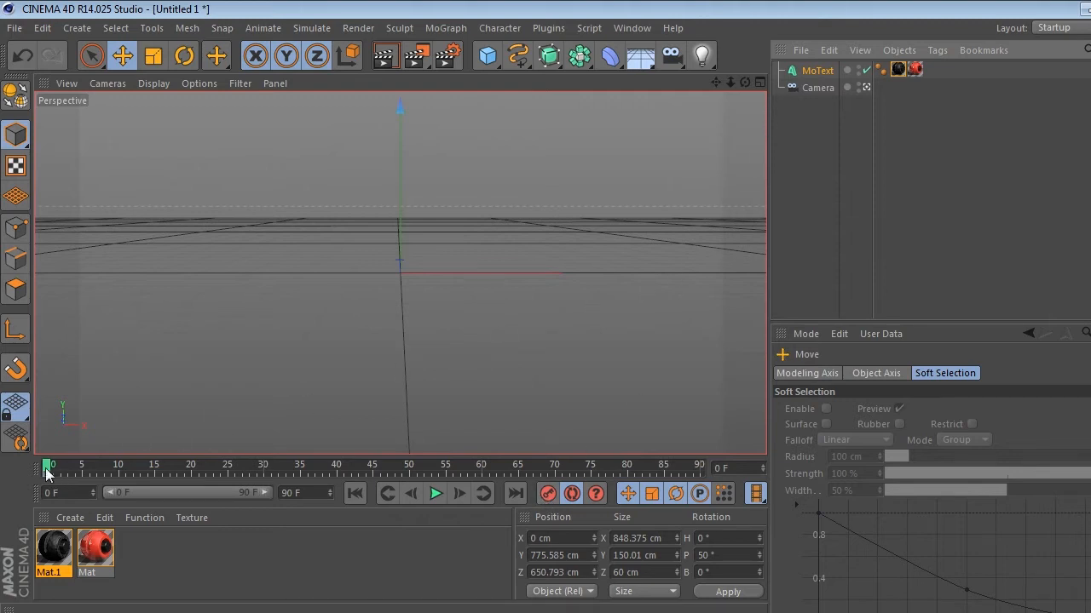
# At frame 25, rotate the MoText to a pitch of -40° and move it to Y about -48 cm and Z about -40 cm
pyautogui.moveTo(48, 465); pyautogui.dragTo(108, 464)
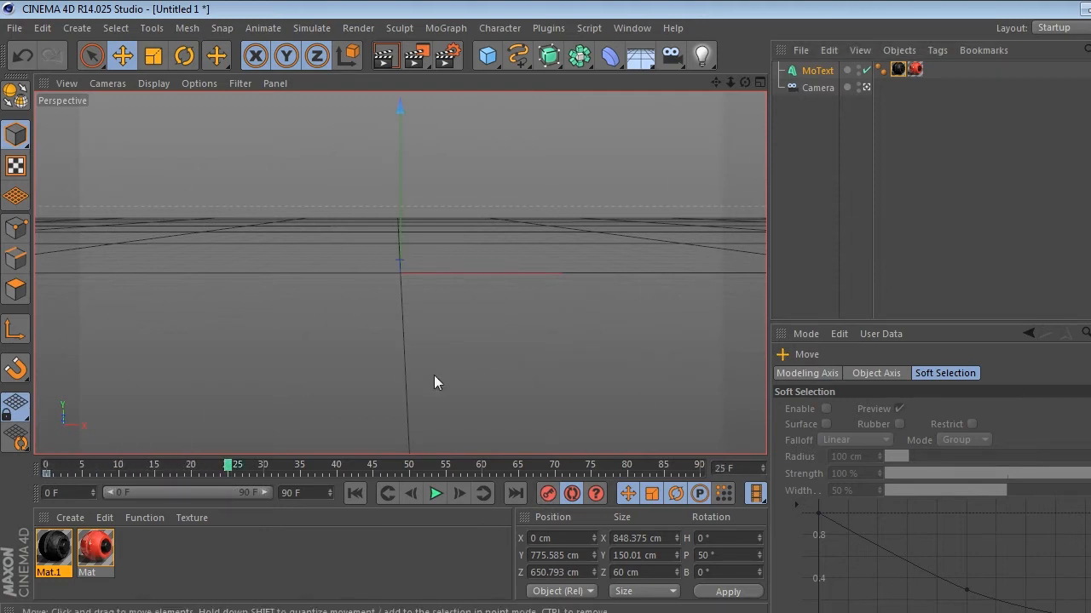
pyautogui.click(868, 87)
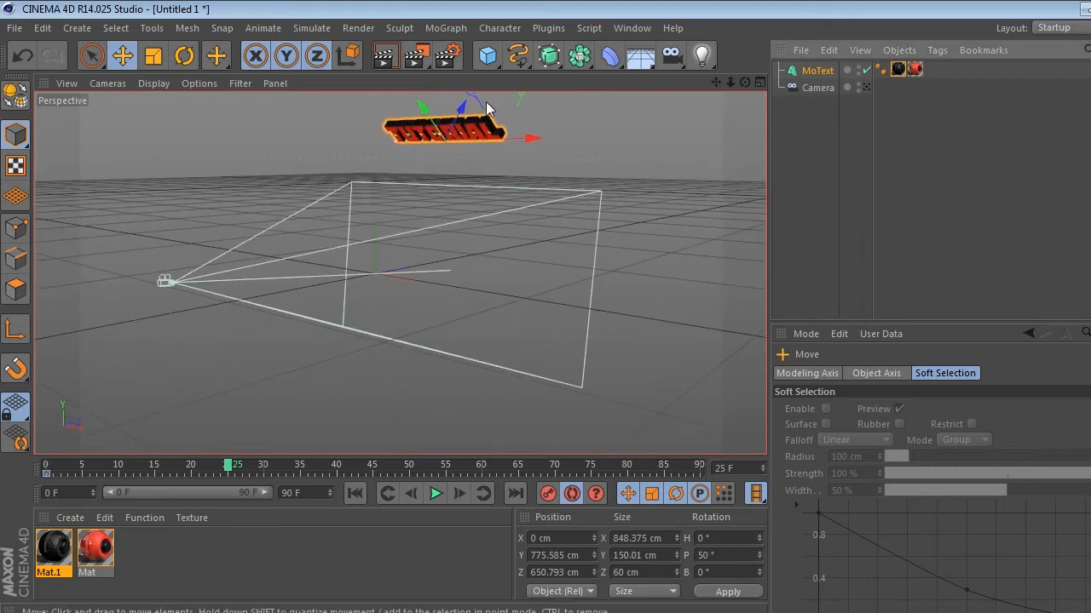
pyautogui.moveTo(453, 104); pyautogui.dragTo(308, 162)
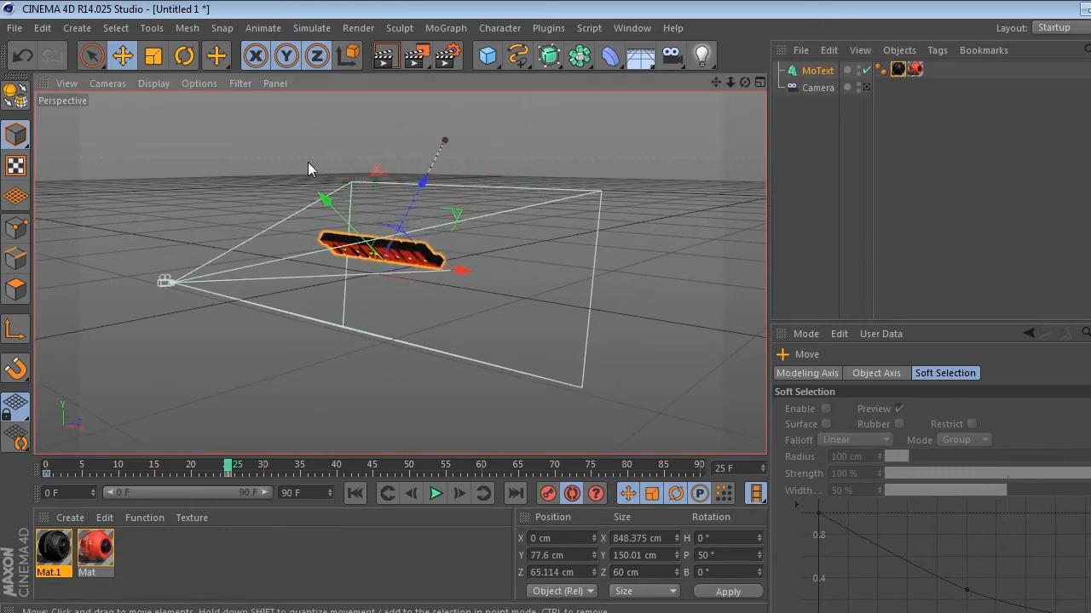
pyautogui.click(191, 61)
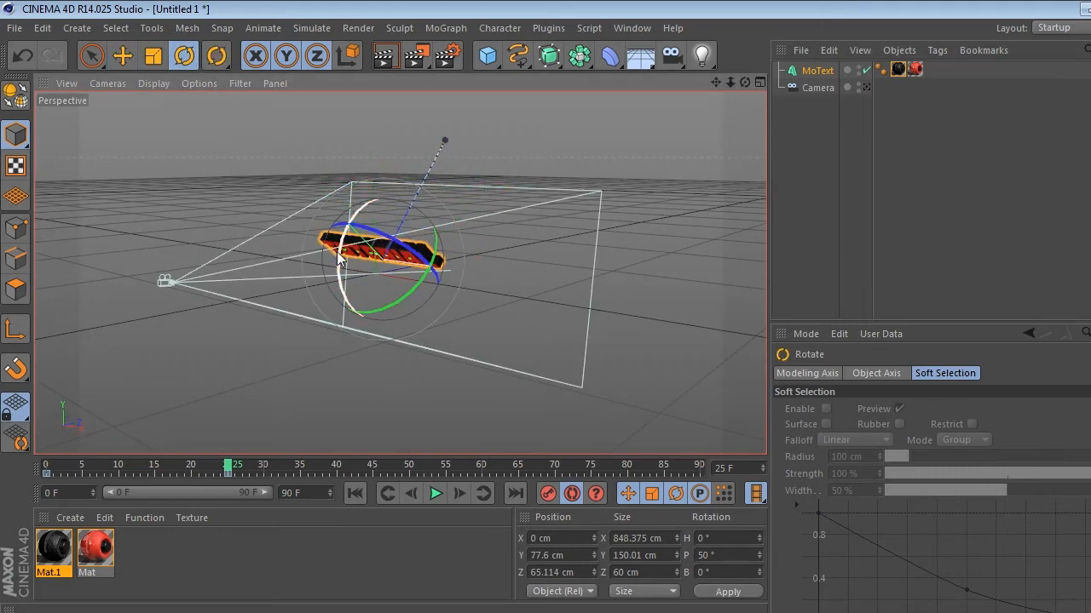
pyautogui.moveTo(338, 258); pyautogui.dragTo(393, 161)
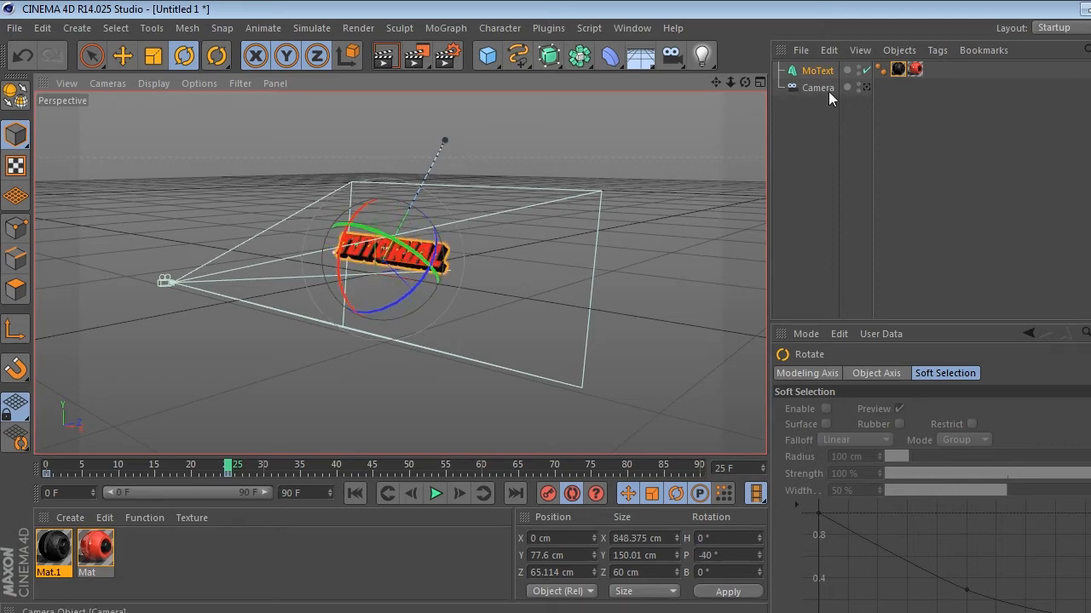
pyautogui.click(865, 86)
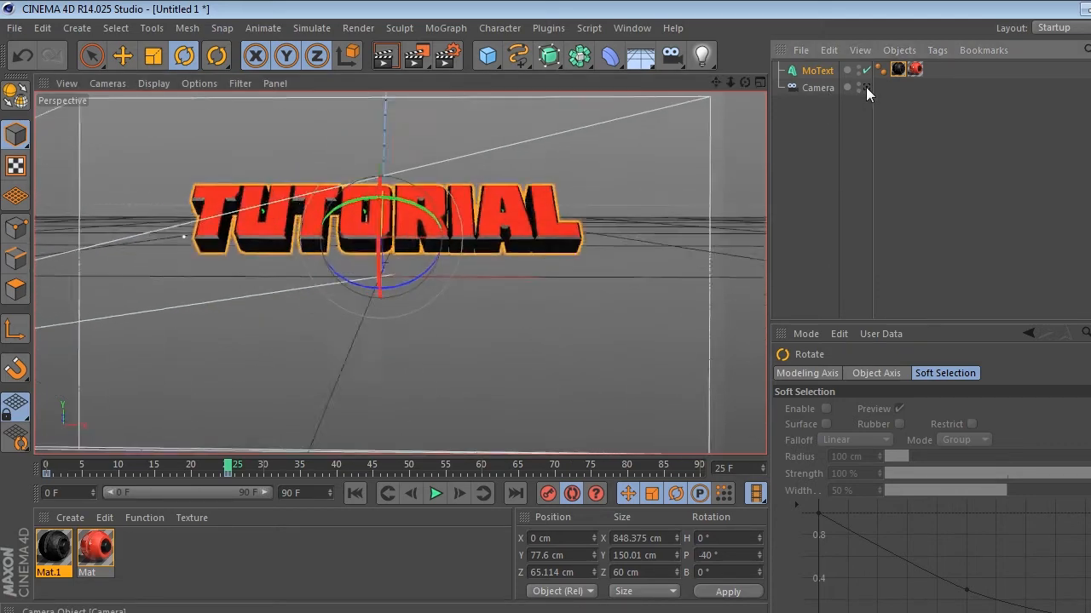
pyautogui.click(124, 56)
pyautogui.moveTo(402, 159); pyautogui.dragTo(442, 230)
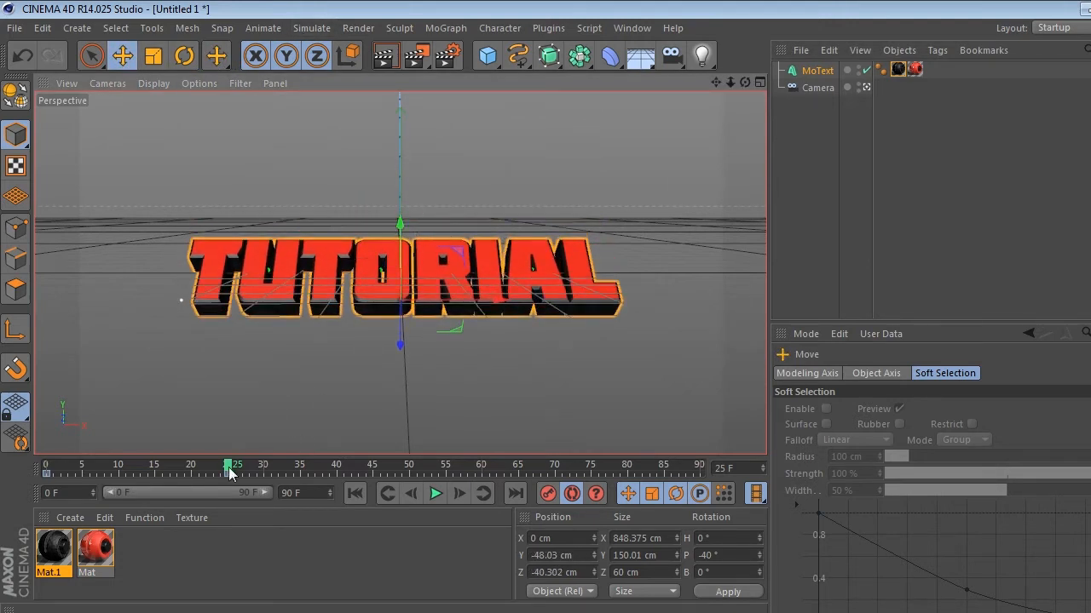
# At frame 40, move the MoText to Y about 21 cm and Z about -122 cm, and shift that keyframe to frame 35
pyautogui.moveTo(230, 465); pyautogui.dragTo(270, 464)
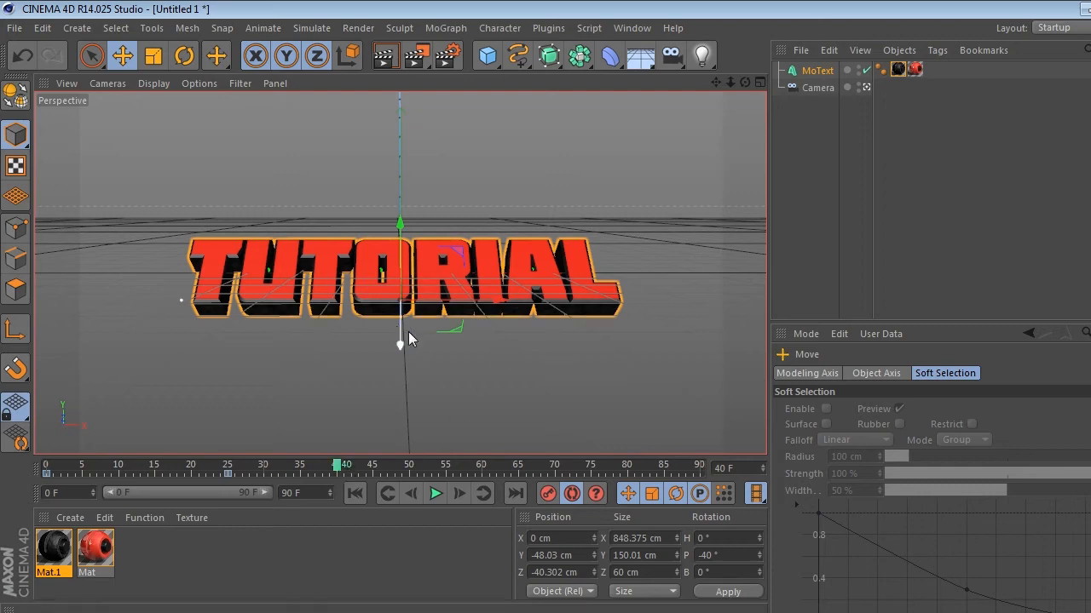
pyautogui.click(866, 88)
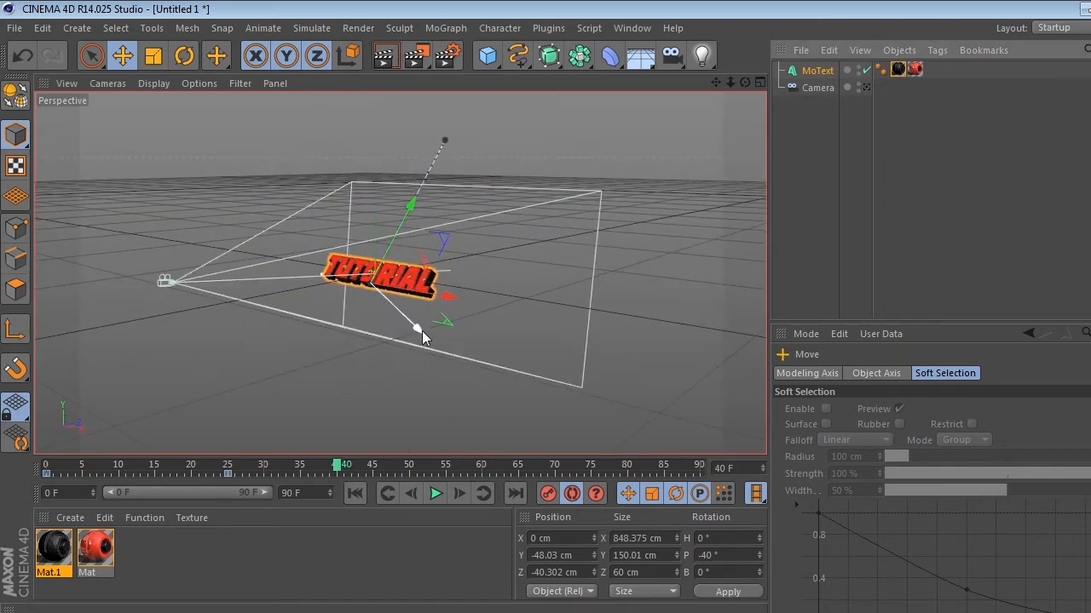
pyautogui.moveTo(421, 331); pyautogui.dragTo(410, 323)
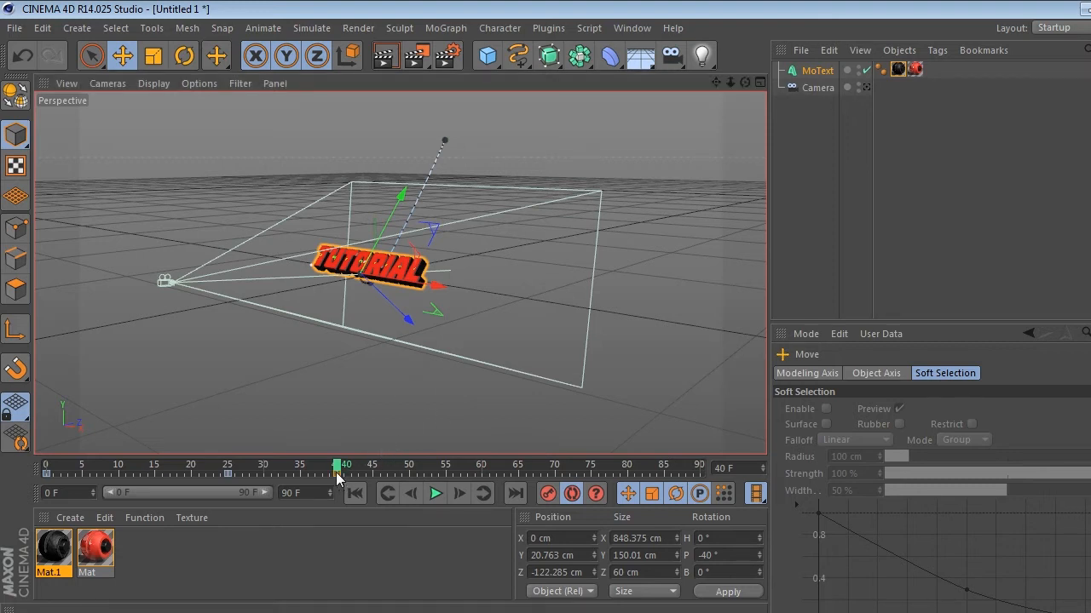
pyautogui.moveTo(337, 475); pyautogui.dragTo(104, 473)
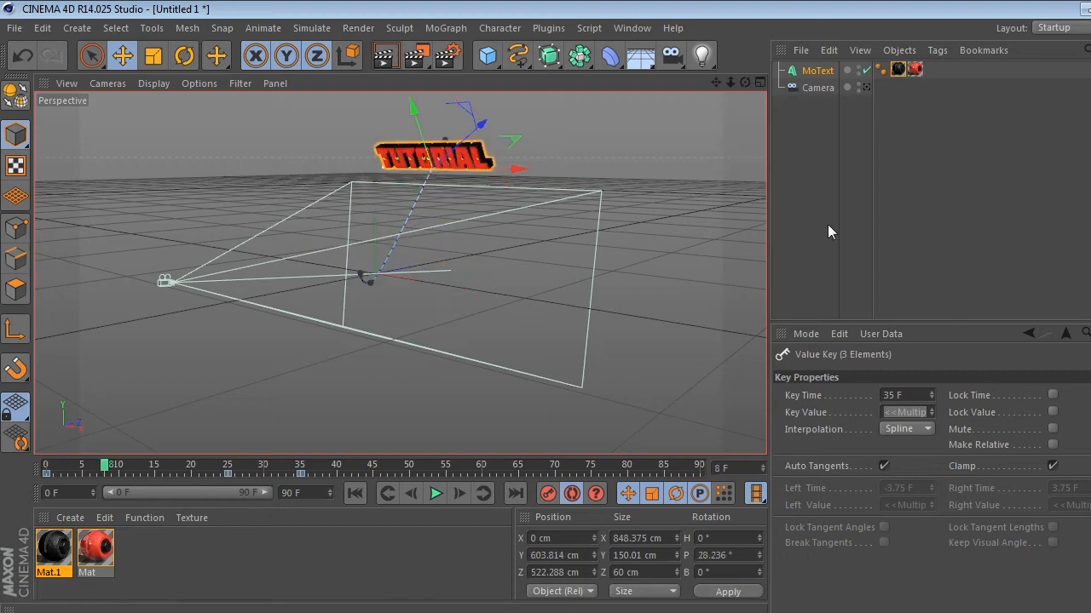
# Play the text animation from frame 0 through the camera
pyautogui.click(866, 87)
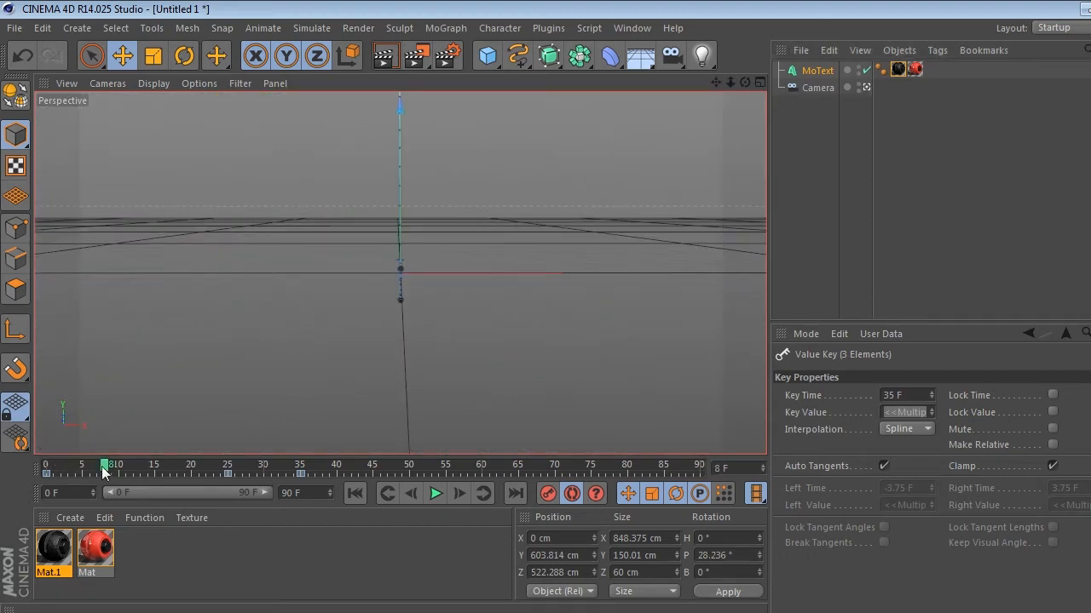
pyautogui.click(53, 467)
pyautogui.moveTo(53, 467); pyautogui.dragTo(3, 490)
pyautogui.click(437, 499)
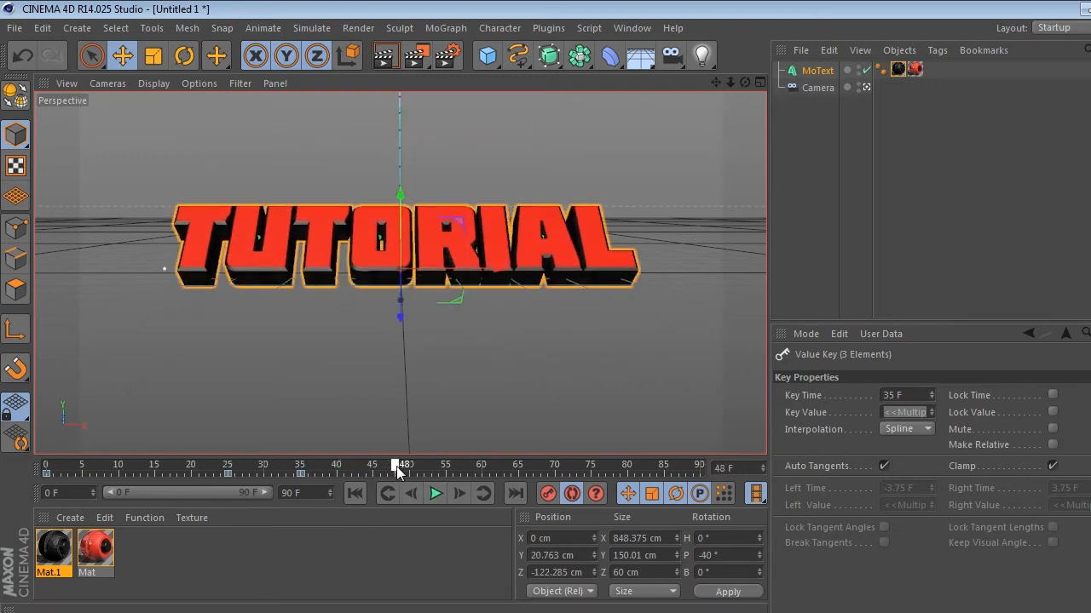
# At frame 50, rotate the MoText to a pitch of -380° and scrub through the animation to check it
pyautogui.click(184, 56)
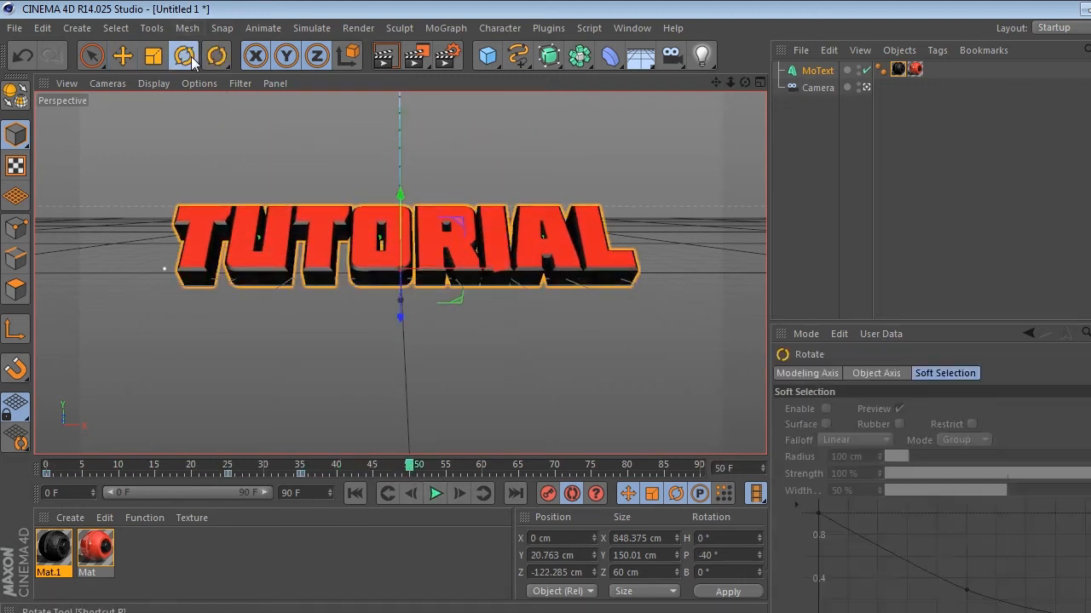
pyautogui.moveTo(400, 284); pyautogui.dragTo(398, 259)
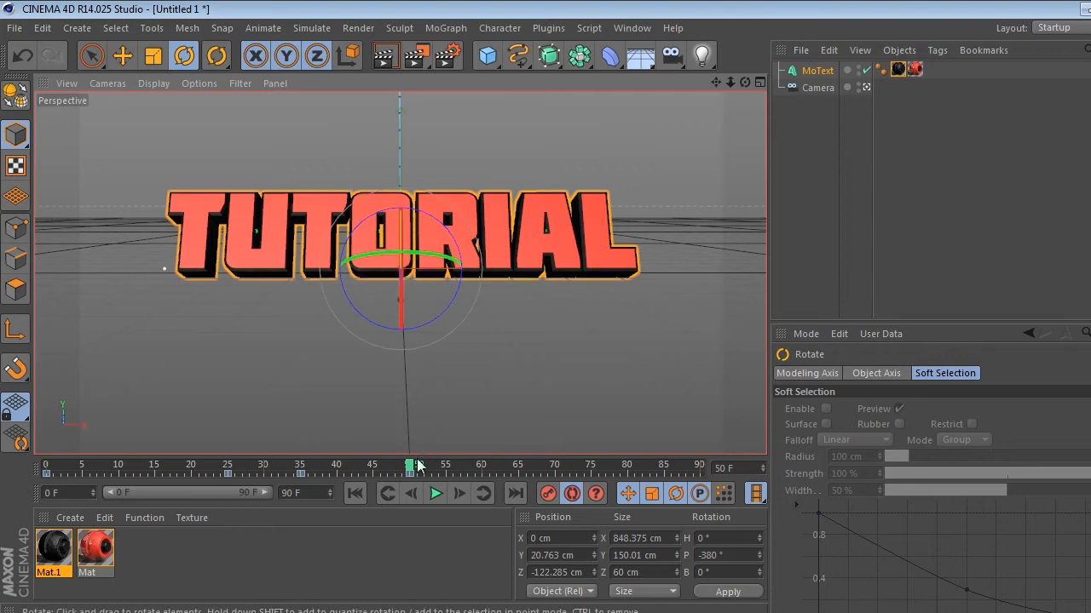
pyautogui.moveTo(410, 466); pyautogui.dragTo(432, 463)
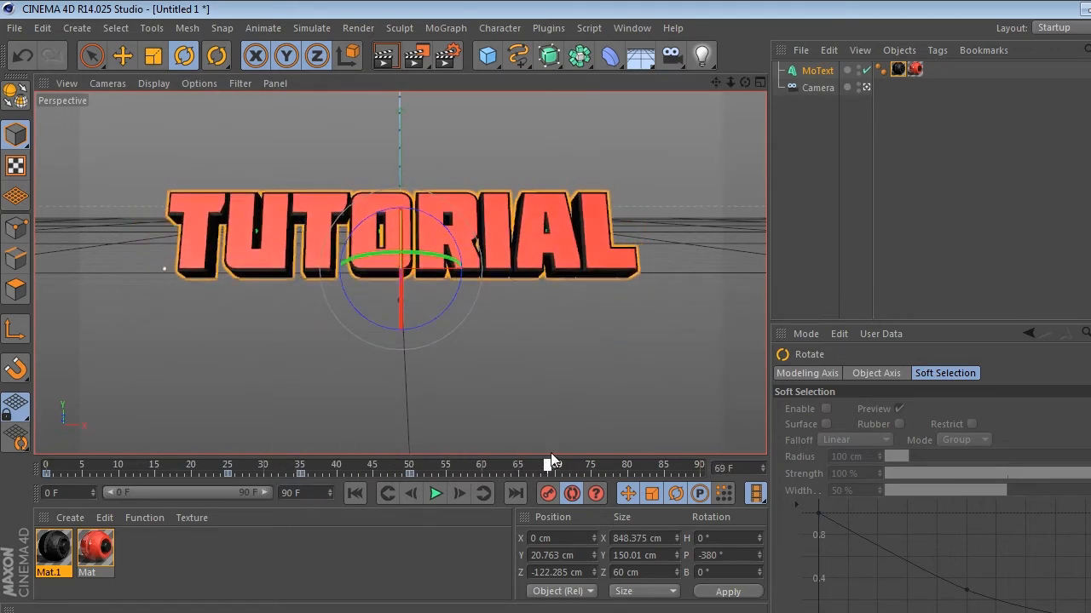
pyautogui.moveTo(623, 452); pyautogui.dragTo(140, 464)
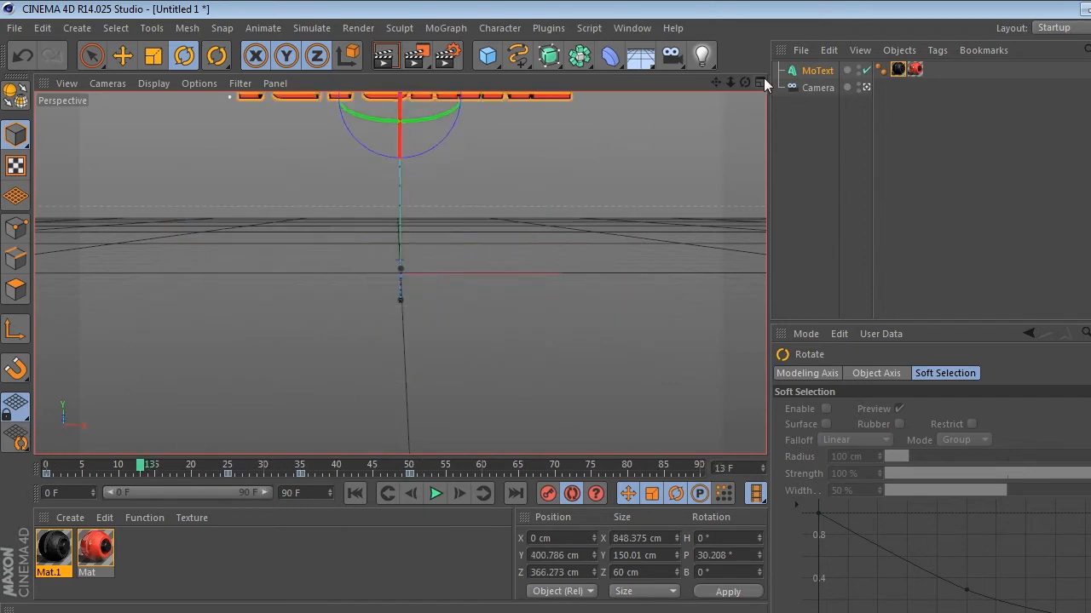
# Turn off Autokeying and go to frame 20
pyautogui.click(571, 494)
pyautogui.moveTo(139, 465); pyautogui.dragTo(190, 466)
# Try changing the MoText's Freeze Transformation position, scale and rotation values, and undo the changes
pyautogui.click(814, 74)
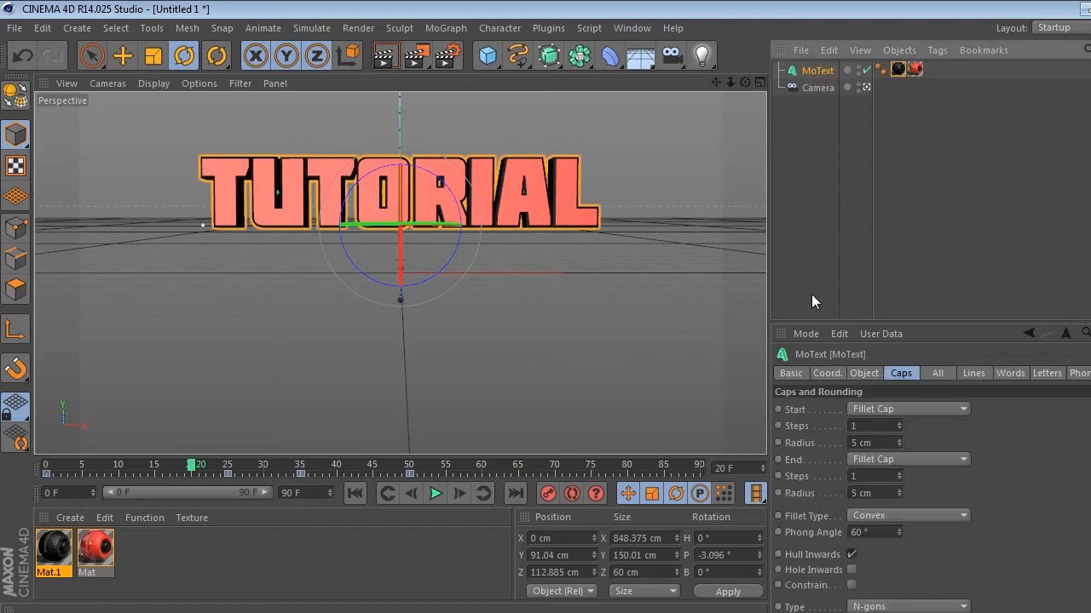
pyautogui.click(821, 374)
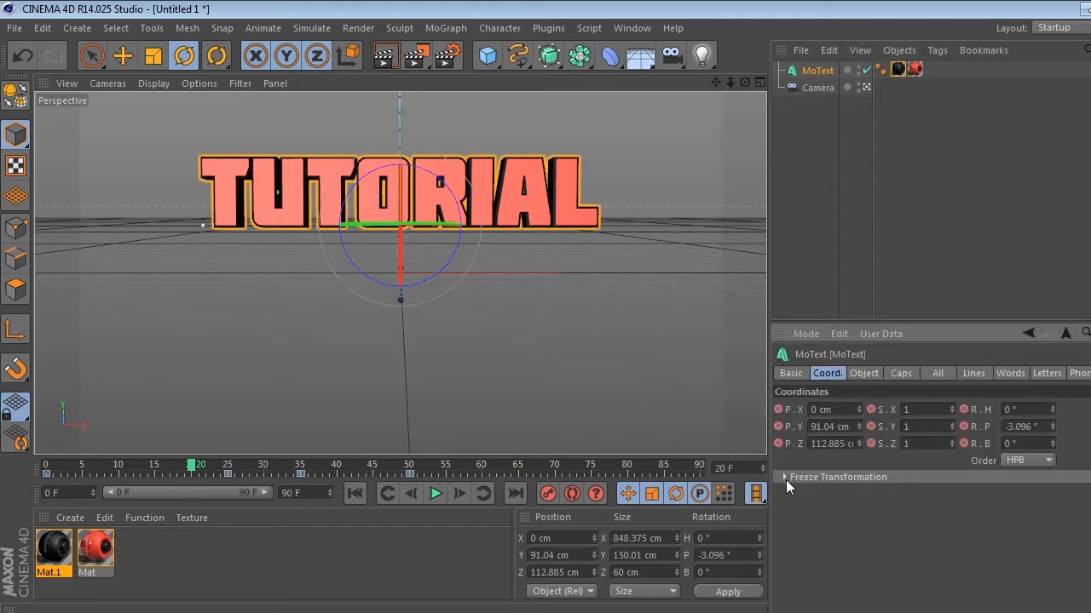
pyautogui.click(784, 478)
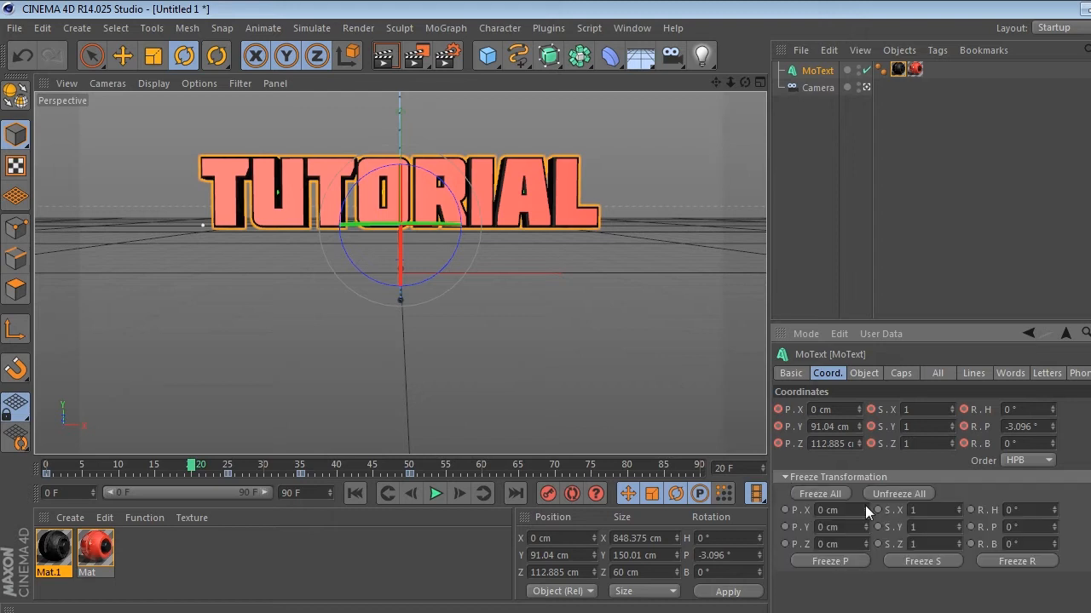
pyautogui.moveTo(865, 545); pyautogui.dragTo(531, 520)
pyautogui.write('0')
pyautogui.press('Return')
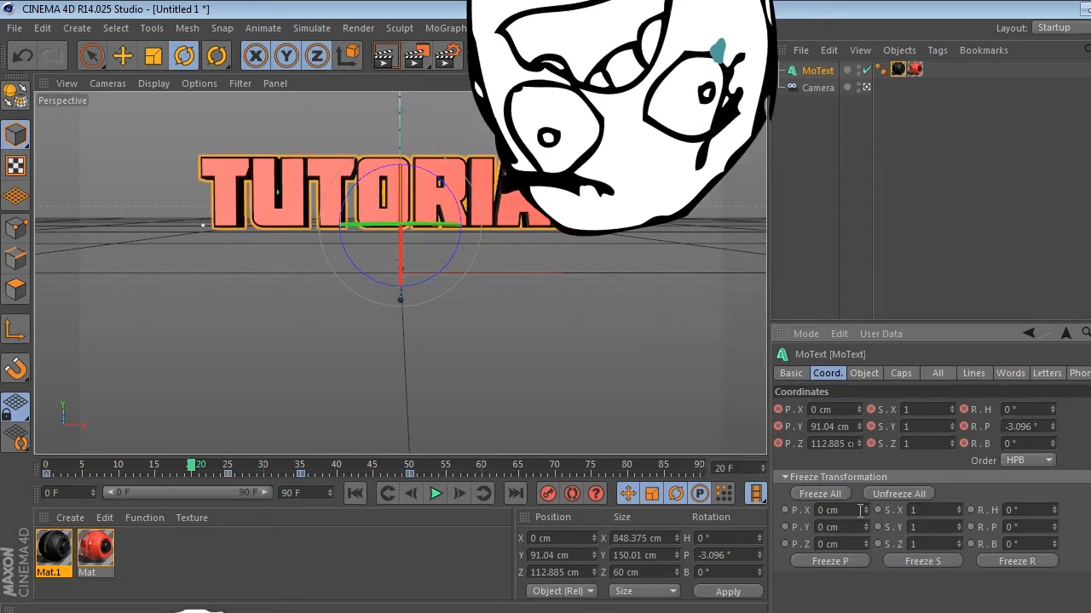
pyautogui.moveTo(866, 512); pyautogui.dragTo(866, 502)
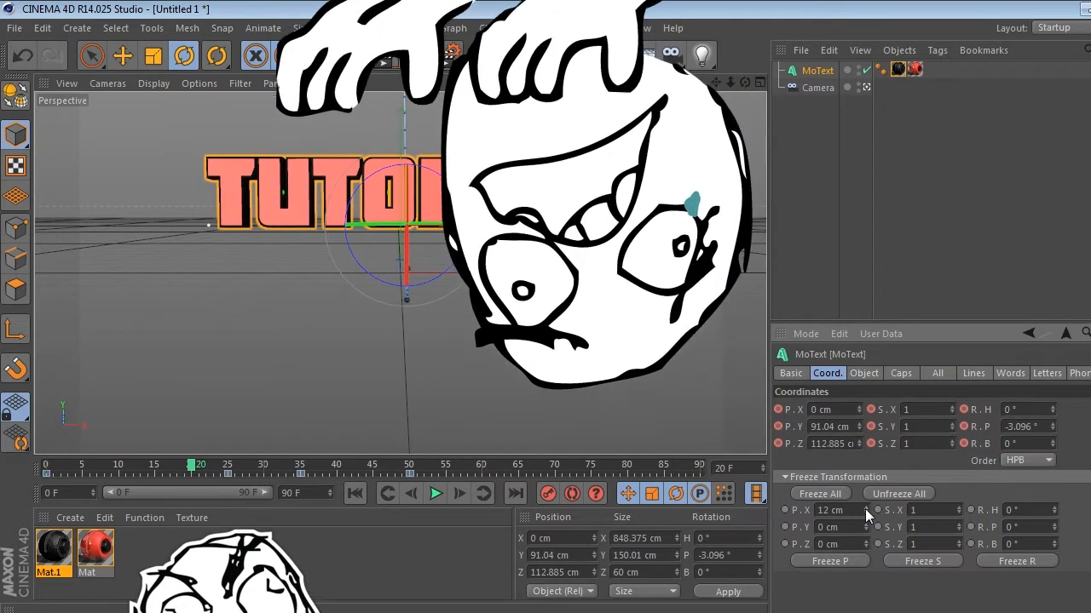
pyautogui.hotkey('ctrl', 'z')
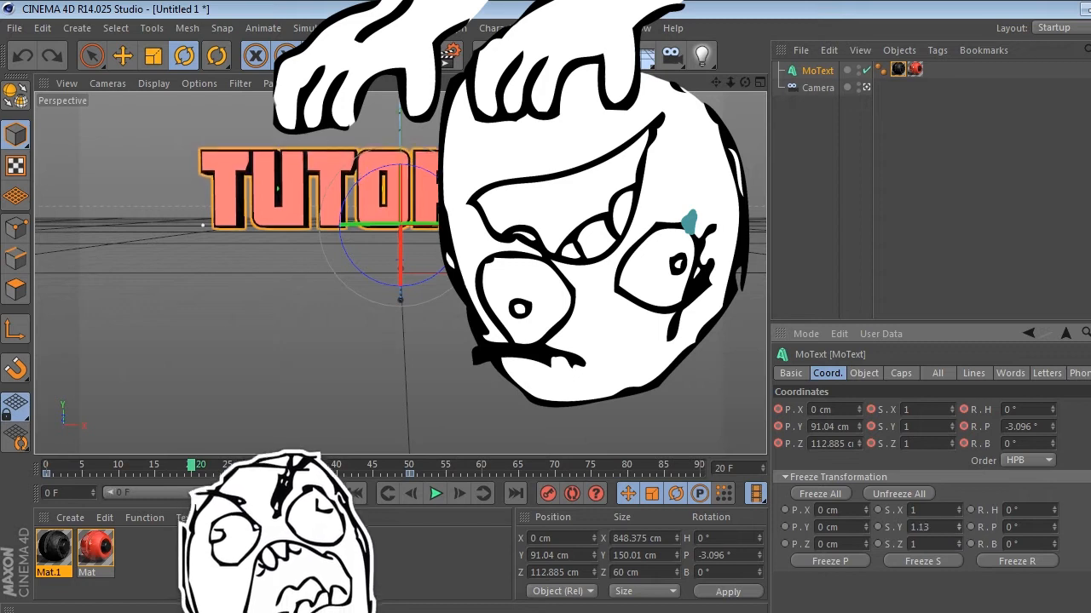
pyautogui.moveTo(1055, 526); pyautogui.dragTo(1055, 514)
pyautogui.hotkey('ctrl', 'z')
pyautogui.hotkey('ctrl', 'z')
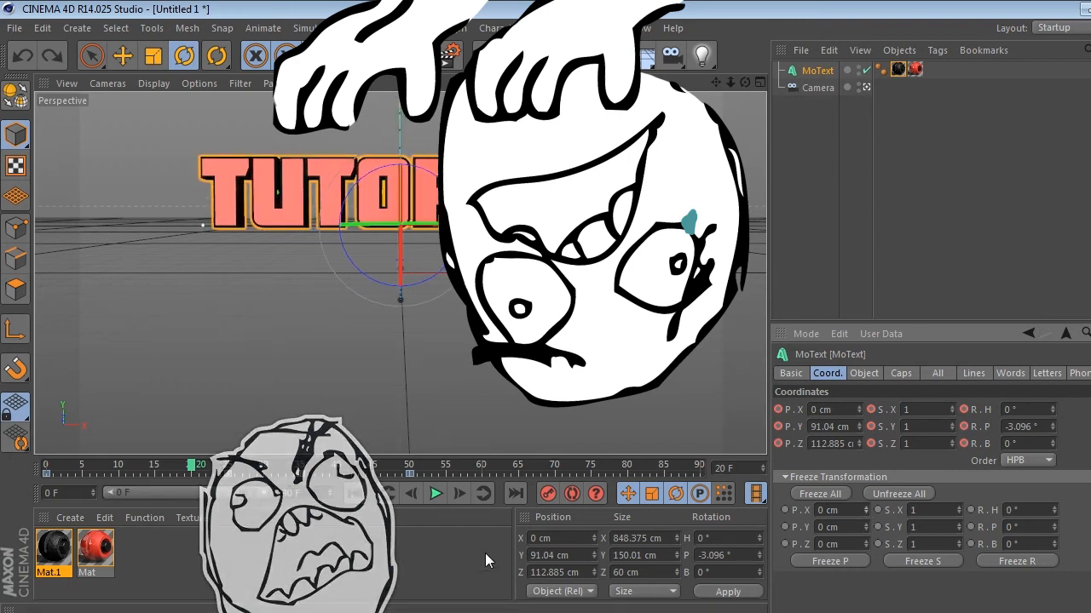
# Make the MoText editable and inspect its hierarchy down to the individual letter objects
pyautogui.press('e')
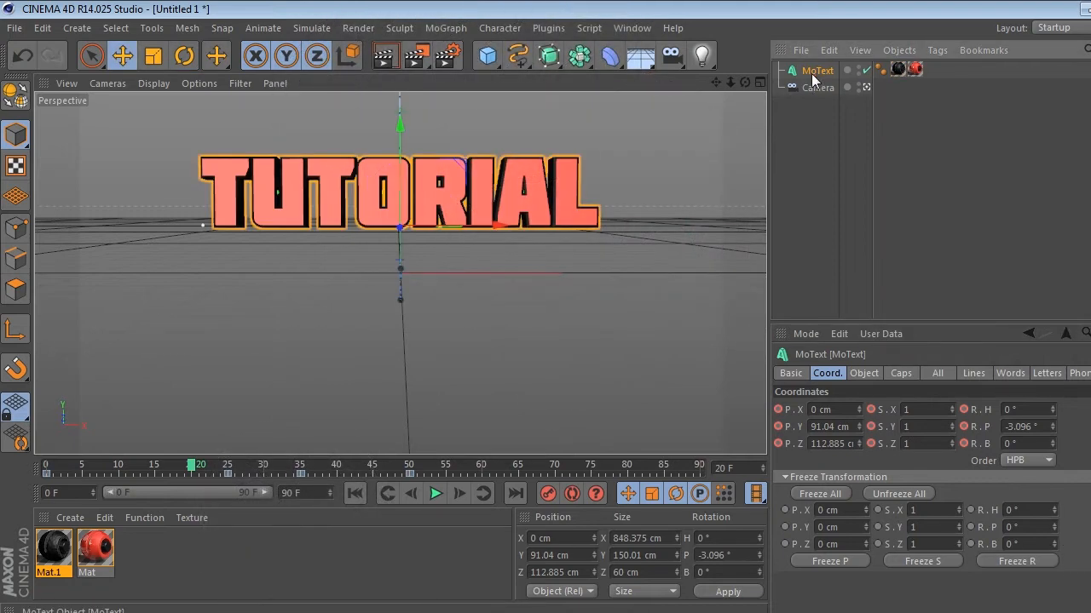
pyautogui.press('c')
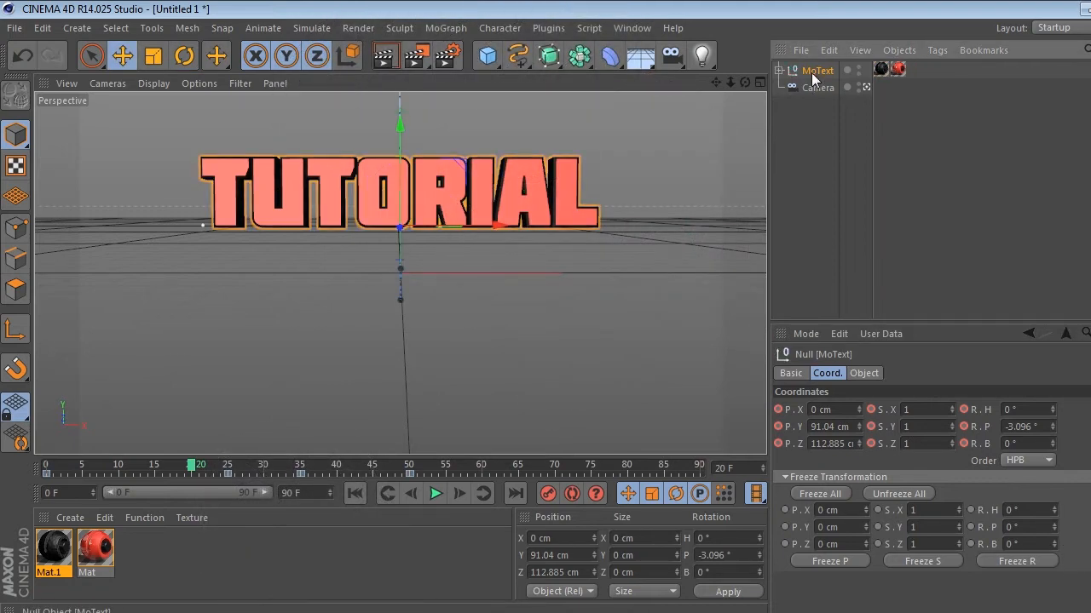
pyautogui.click(778, 71)
pyautogui.click(789, 88)
pyautogui.click(798, 104)
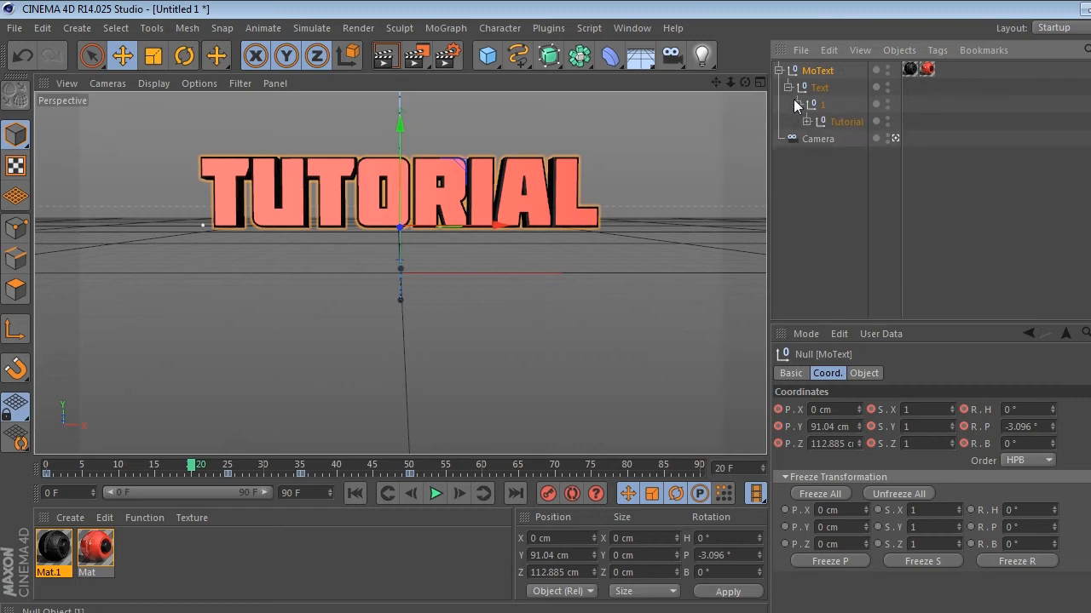
pyautogui.click(806, 121)
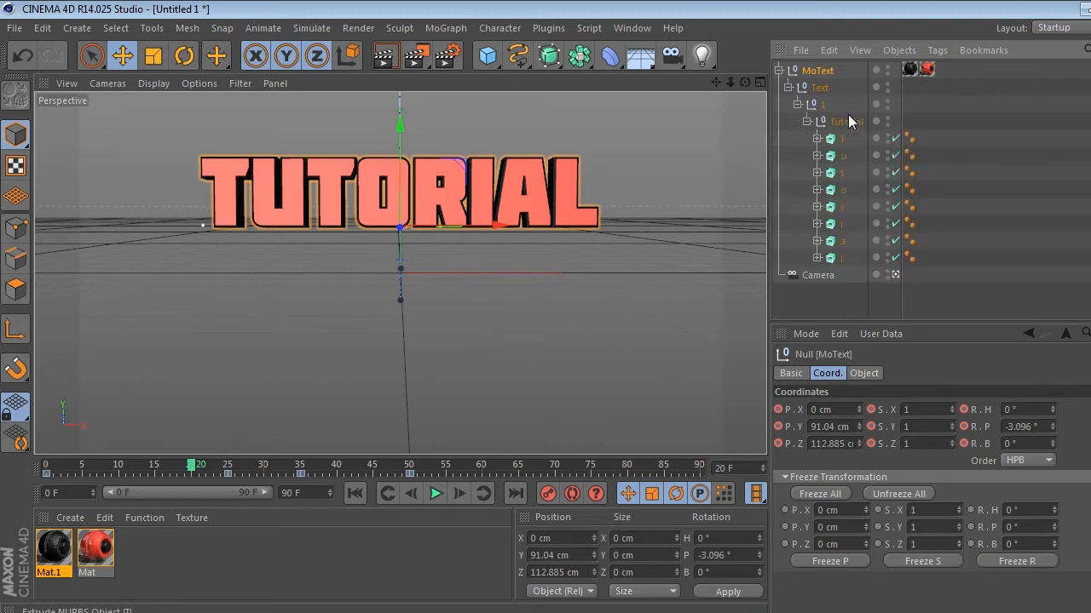
pyautogui.click(779, 71)
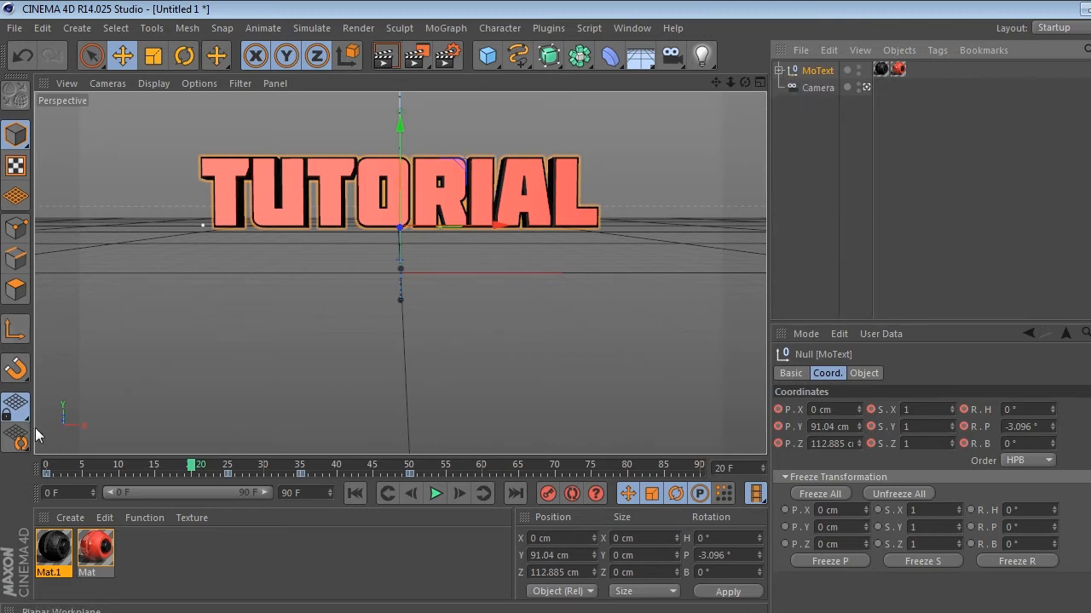
# Enable axis editing and move the MoText's axis to the middle of the letters, at Y about 163 cm and Z about 137 cm
pyautogui.click(16, 334)
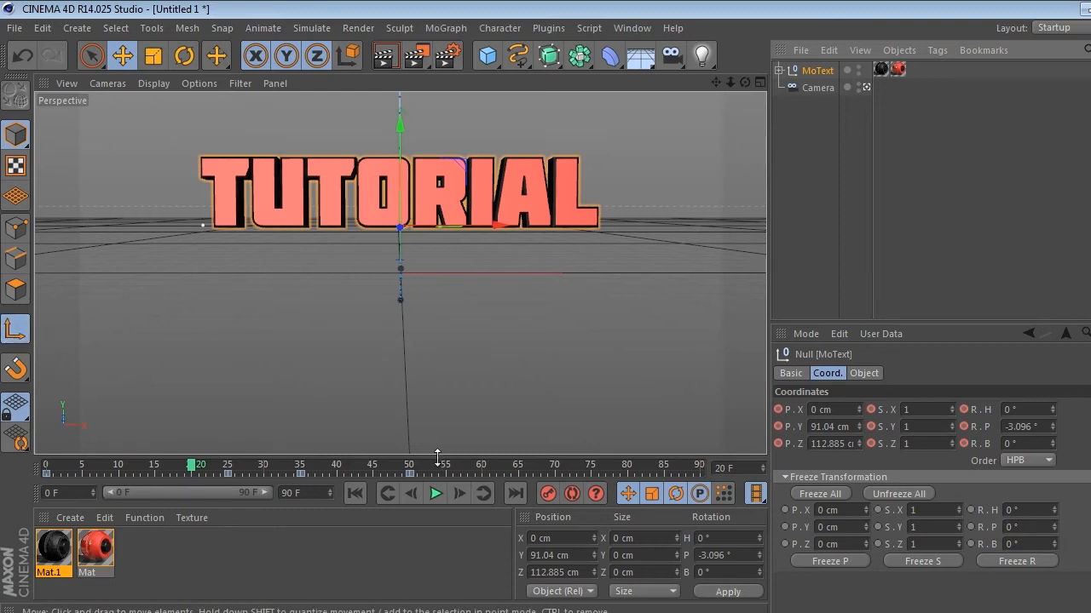
pyautogui.moveTo(403, 122); pyautogui.dragTo(401, 88)
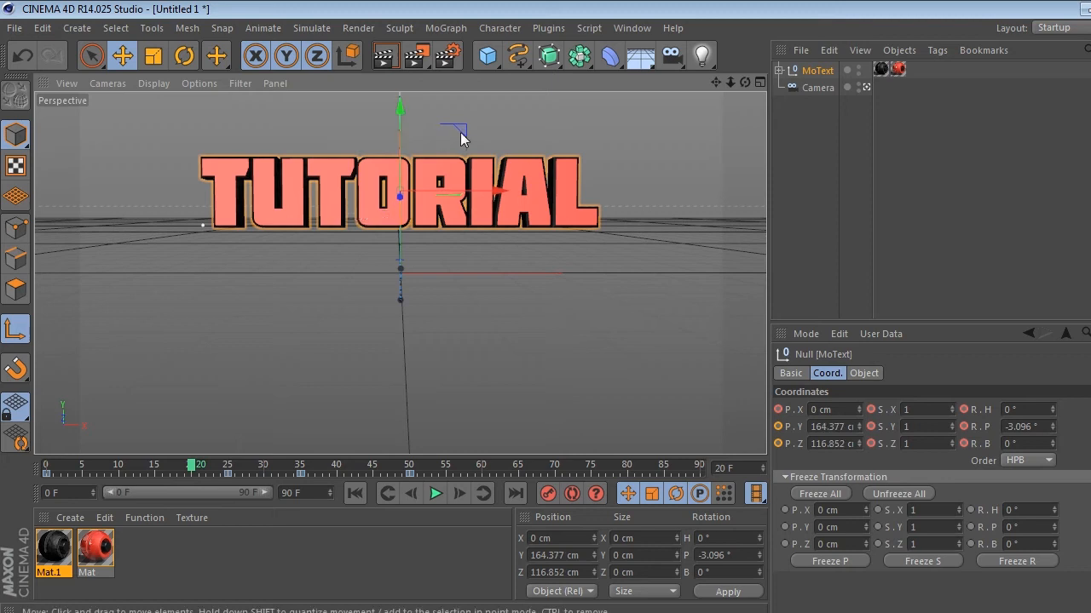
pyautogui.click(757, 82)
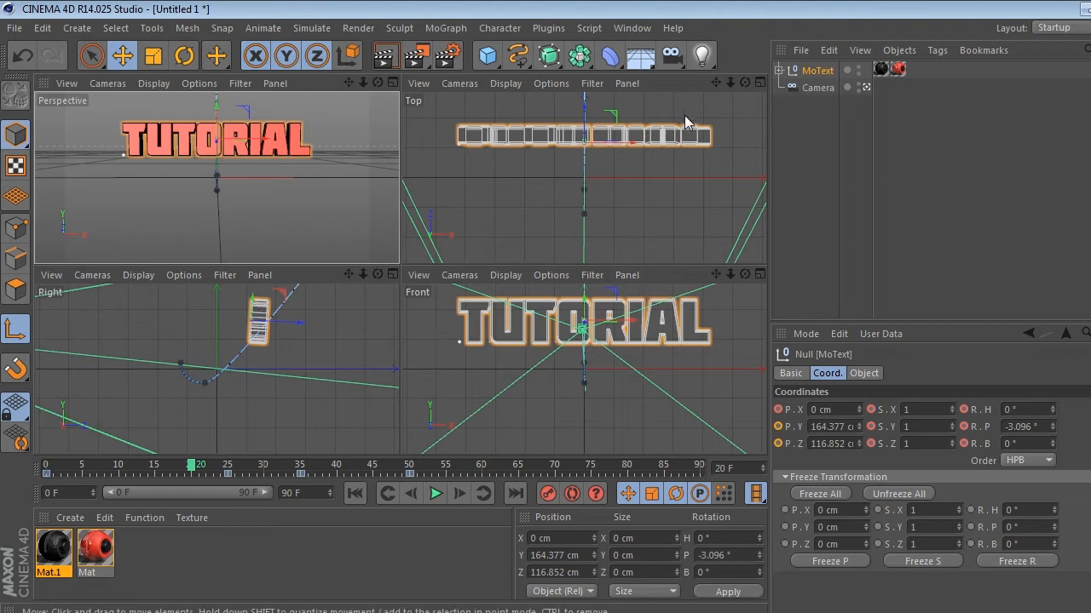
pyautogui.moveTo(586, 113); pyautogui.dragTo(585, 99)
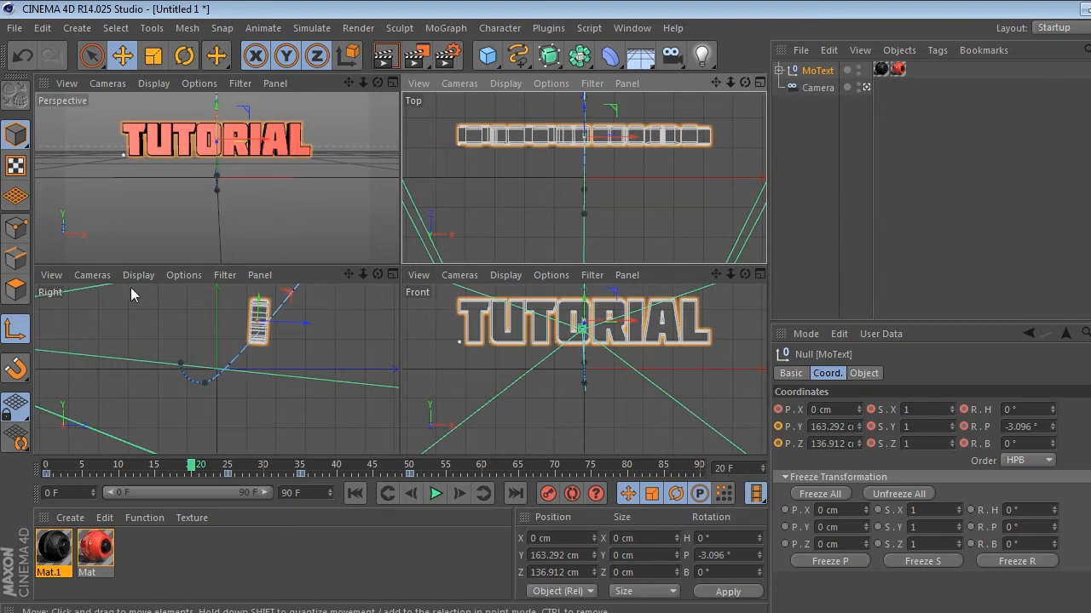
# Turn on Autokeying and rotate the MoText to a pitch of -360° at frame 90
pyautogui.click(759, 83)
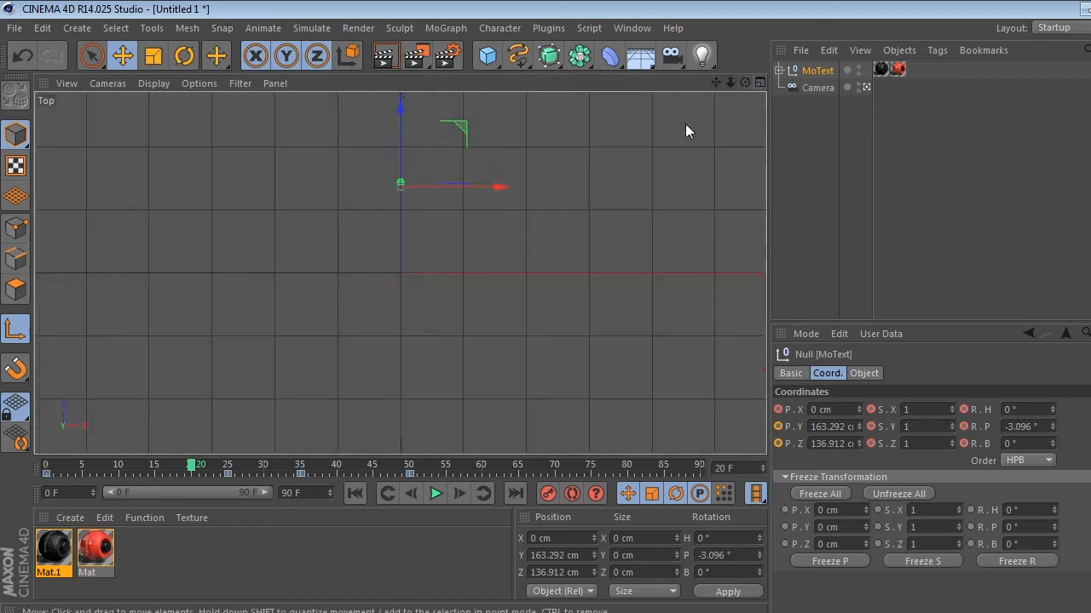
pyautogui.click(759, 83)
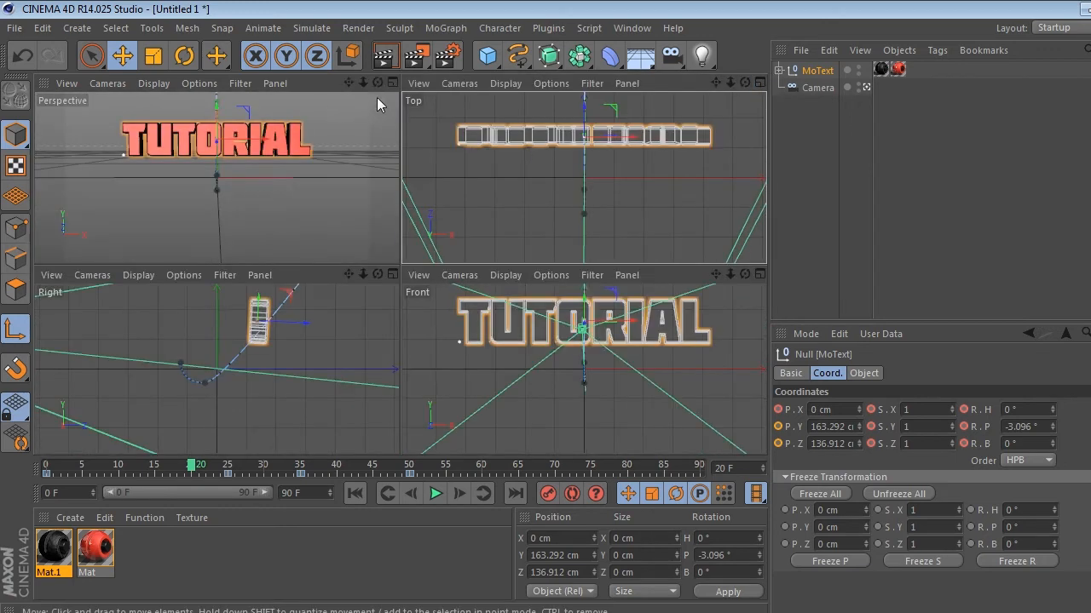
pyautogui.click(392, 83)
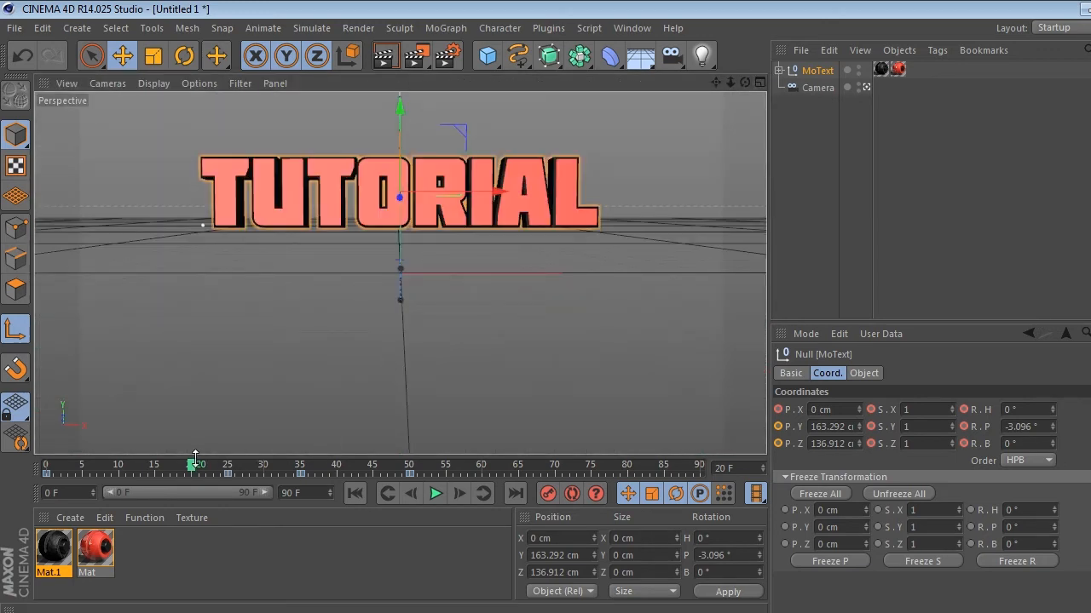
pyautogui.moveTo(191, 472); pyautogui.dragTo(413, 449)
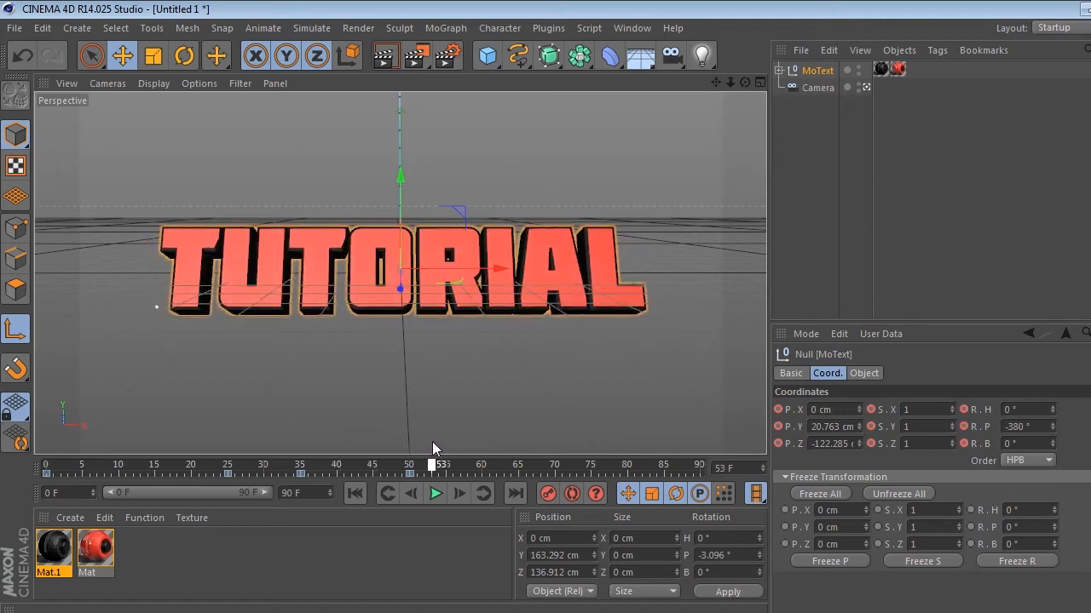
pyautogui.moveTo(697, 451); pyautogui.dragTo(696, 451)
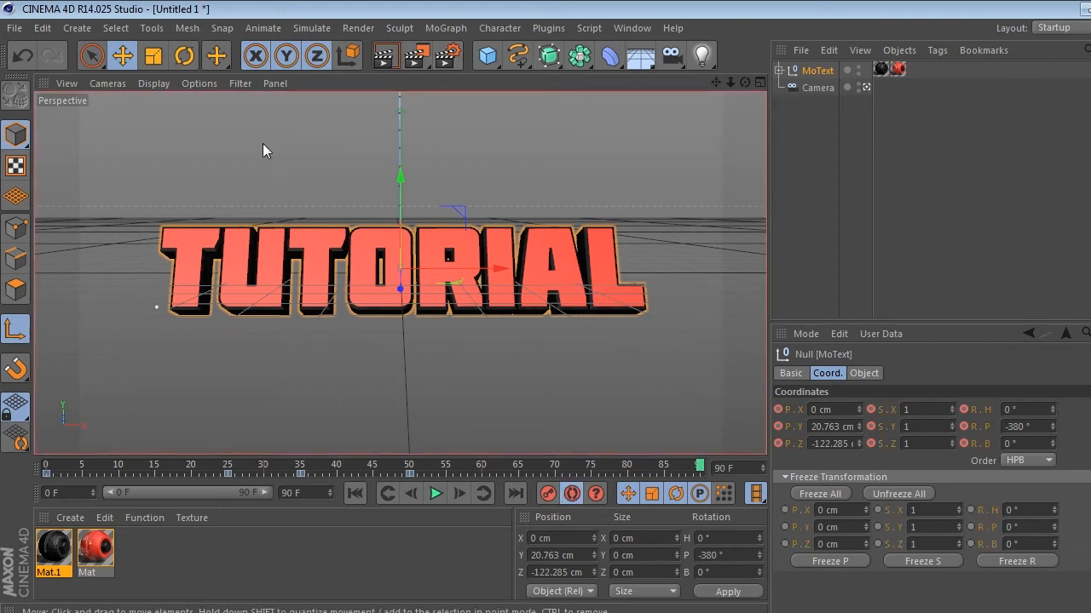
pyautogui.click(184, 55)
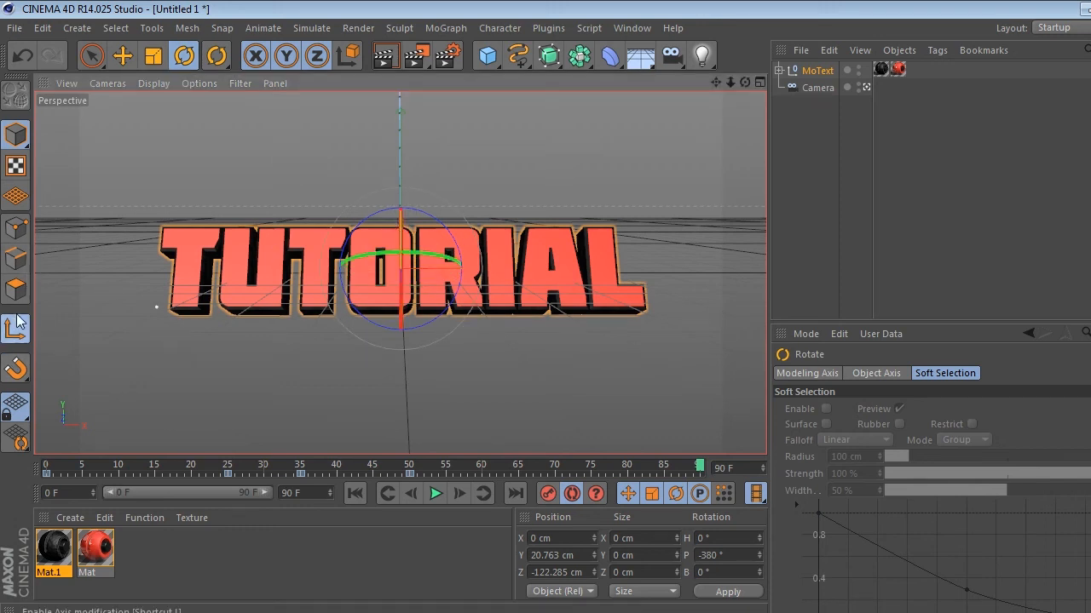
pyautogui.moveTo(401, 219); pyautogui.dragTo(397, 255)
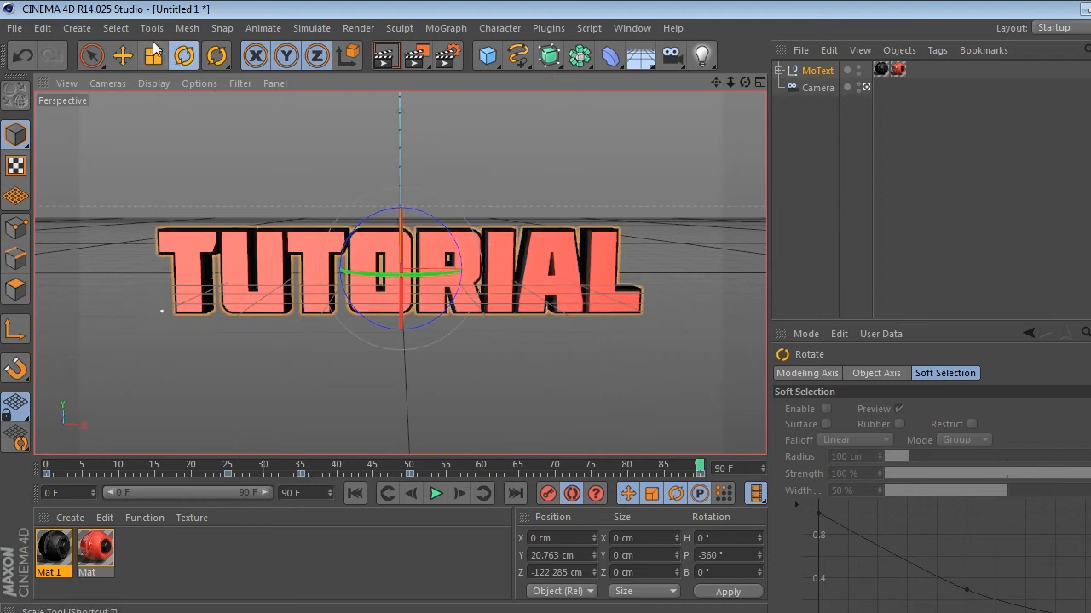
# Raise the MoText to Y about 49 cm at frame 90 and preview the animation
pyautogui.click(122, 56)
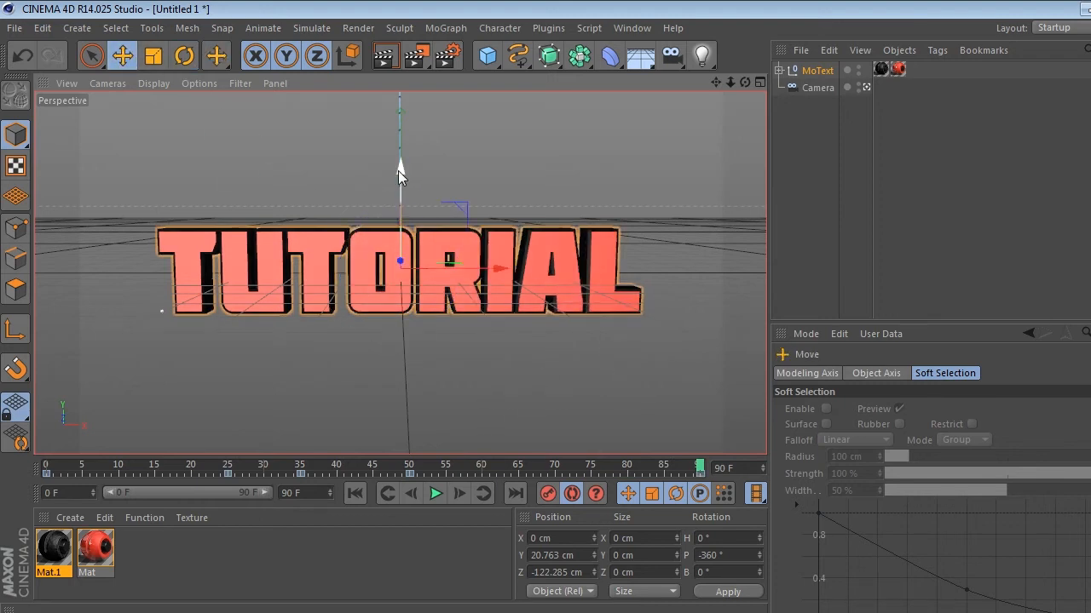
pyautogui.moveTo(398, 170); pyautogui.dragTo(397, 155)
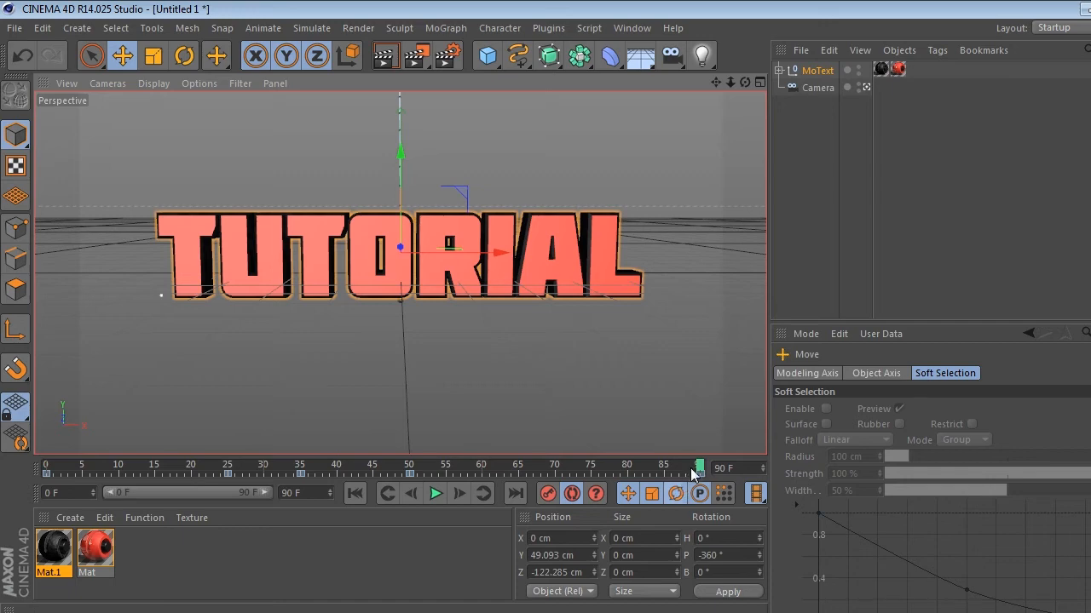
pyautogui.moveTo(694, 470); pyautogui.dragTo(90, 496)
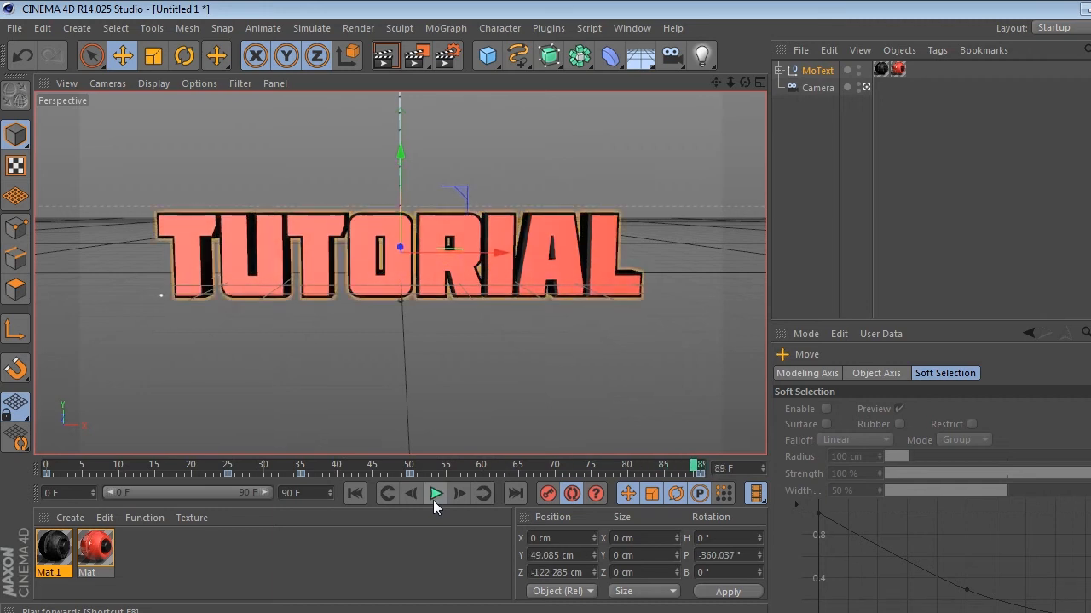
# Render the animation in the Picture Viewer at 1920x1080 and examine the whole frame
pyautogui.click(412, 57)
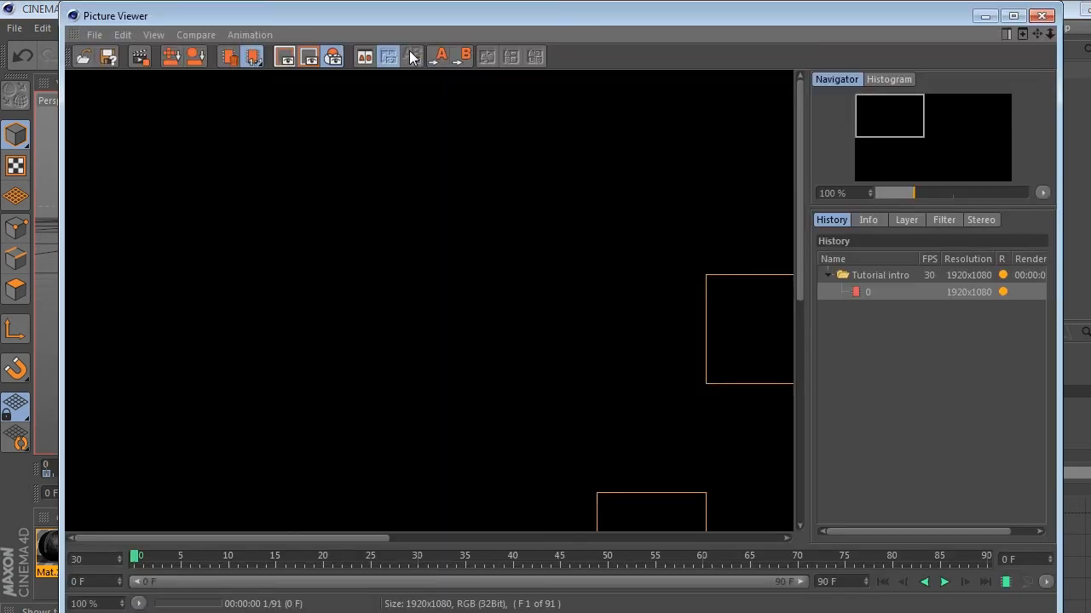
pyautogui.scroll(-5, 897, 119)
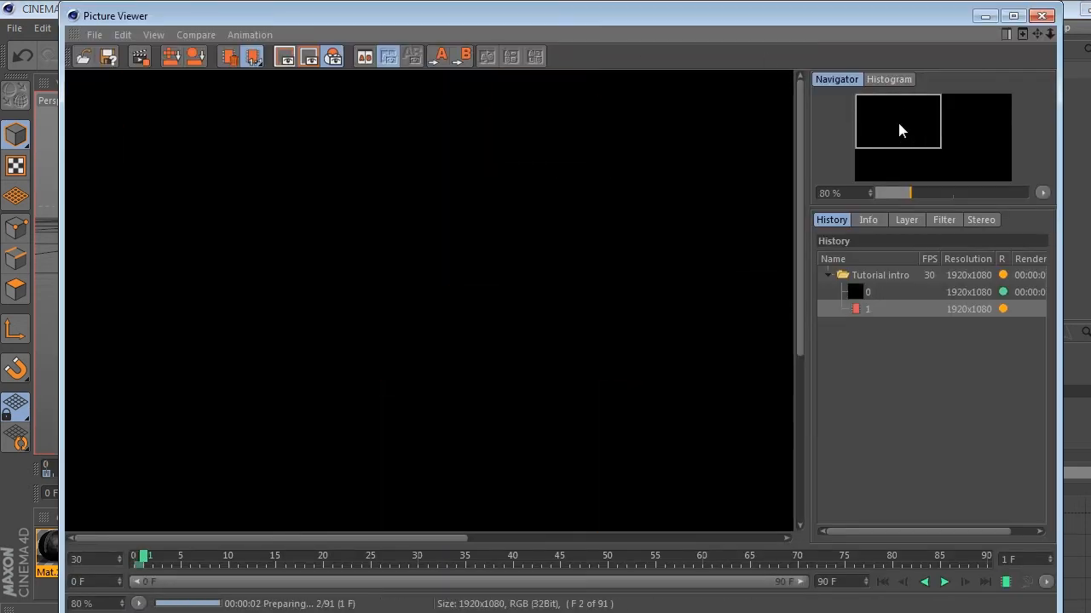
pyautogui.scroll(-1, 898, 123)
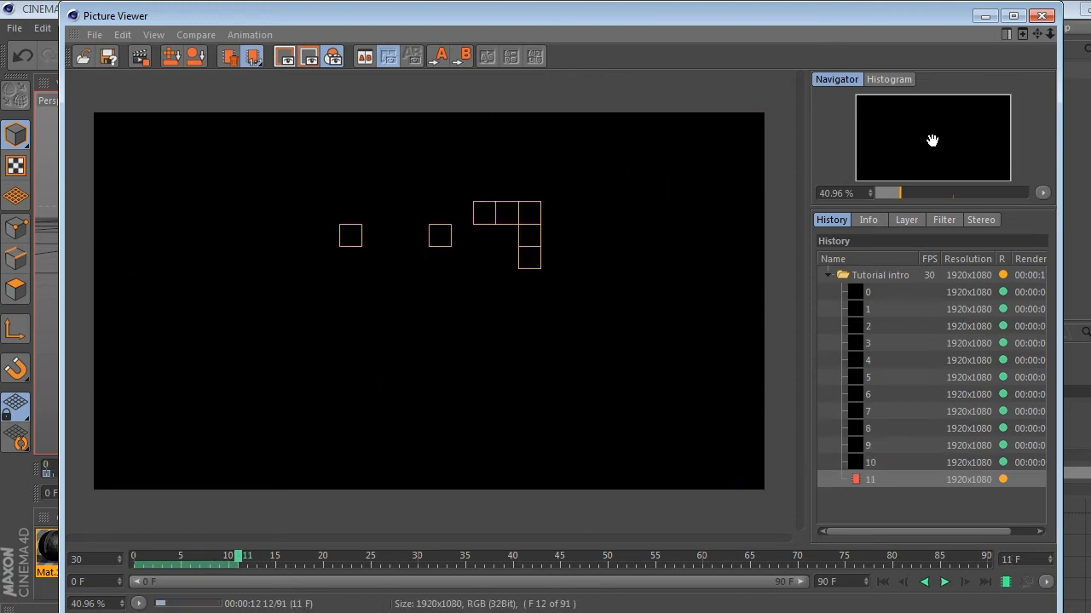
pyautogui.scroll(-2, 932, 140)
pyautogui.scroll(1, 932, 140)
pyautogui.scroll(-1, 933, 140)
pyautogui.scroll(1, 933, 140)
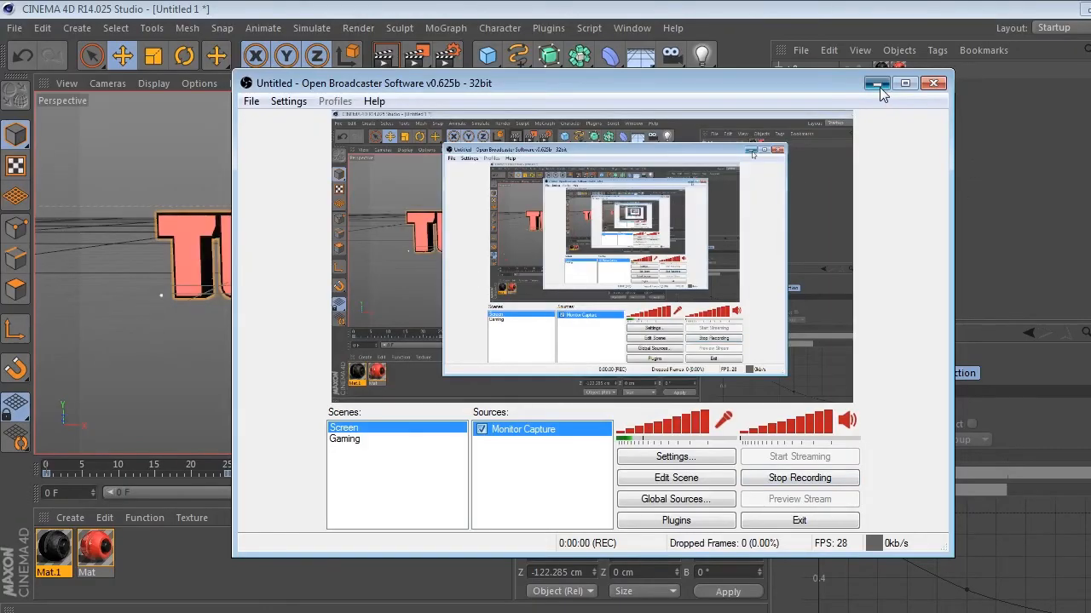
pyautogui.click(877, 85)
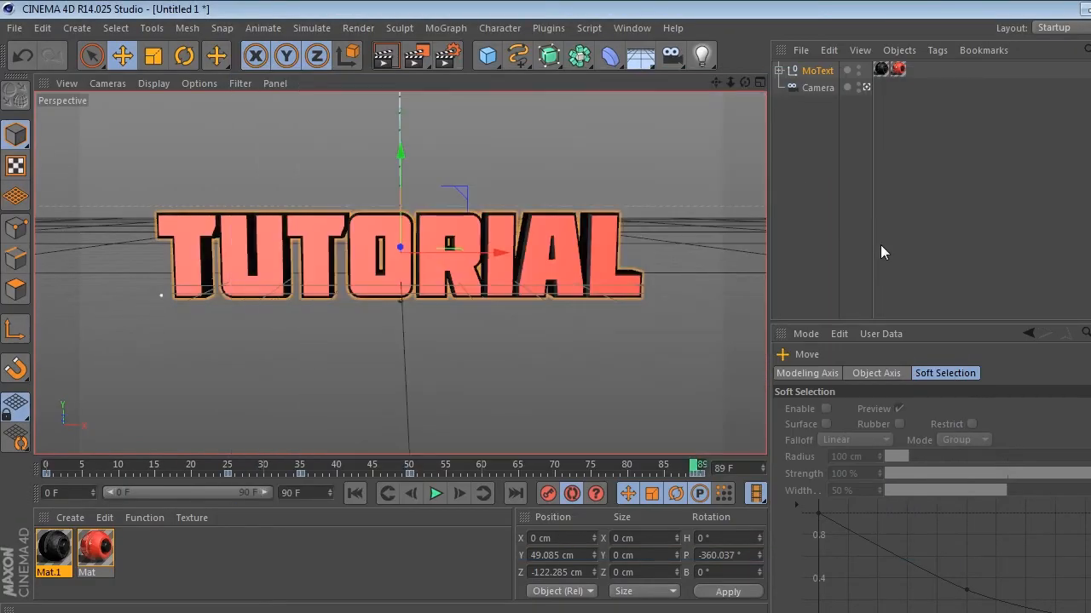
# Leave the camera view, add a light and place it at about X 525, Y 277 and Z -642 cm
pyautogui.click(867, 89)
pyautogui.scroll(-4, 619, 207)
pyautogui.moveTo(745, 82)
pyautogui.mouseDown()
pyautogui.moveTo(699, 89)
pyautogui.moveTo(668, 109)
pyautogui.moveTo(730, 76)
pyautogui.moveTo(705, 65)
pyautogui.moveTo(755, 85)
pyautogui.mouseUp()
pyautogui.moveTo(384, 177); pyautogui.dragTo(376, 134)
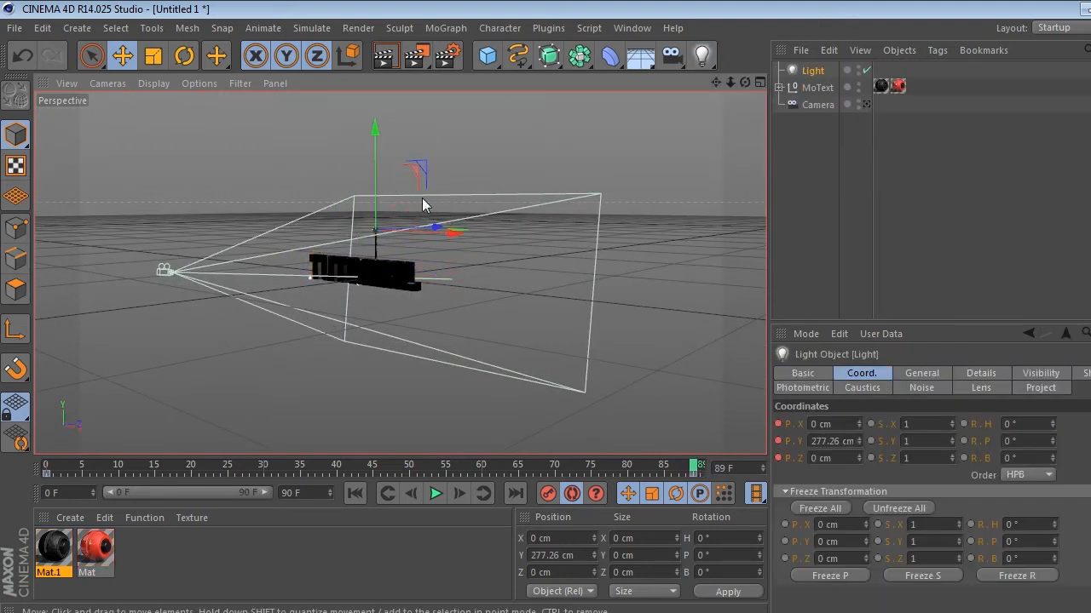
pyautogui.moveTo(436, 226)
pyautogui.mouseDown()
pyautogui.moveTo(351, 231)
pyautogui.moveTo(438, 247)
pyautogui.mouseUp()
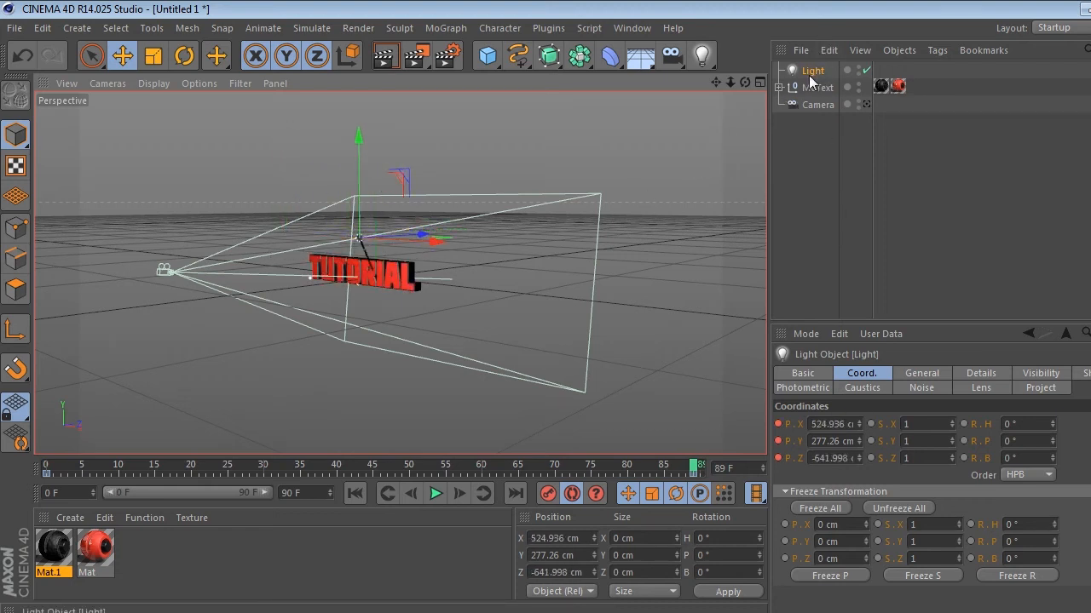
# With Autokeying off, delete the light's keyframe at frame 89 and move the light to about X 309, Y 166 and Z -307 cm
pyautogui.click(693, 474)
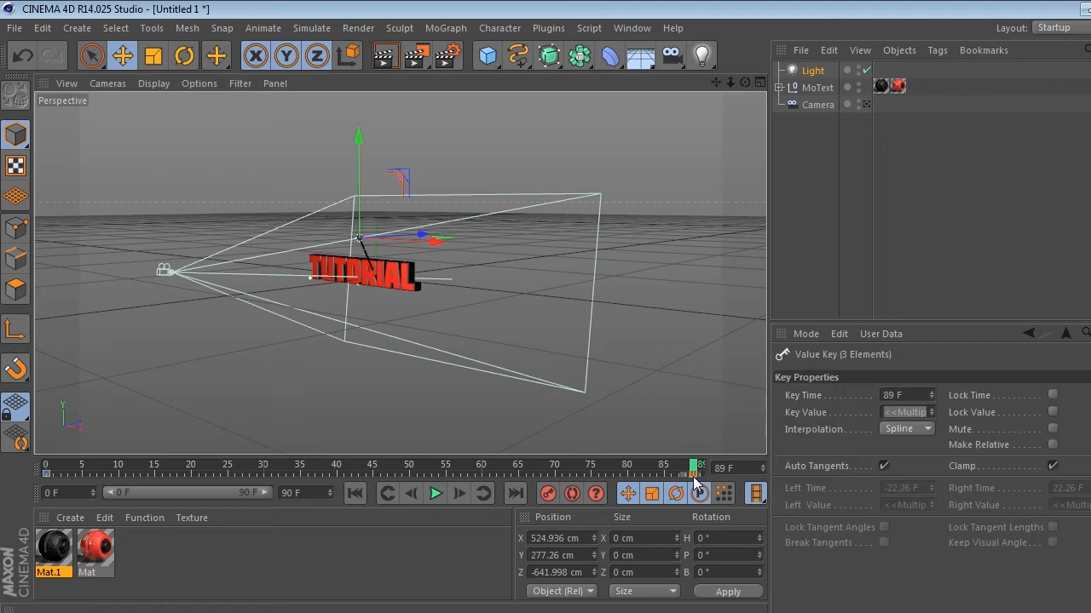
pyautogui.press('Delete')
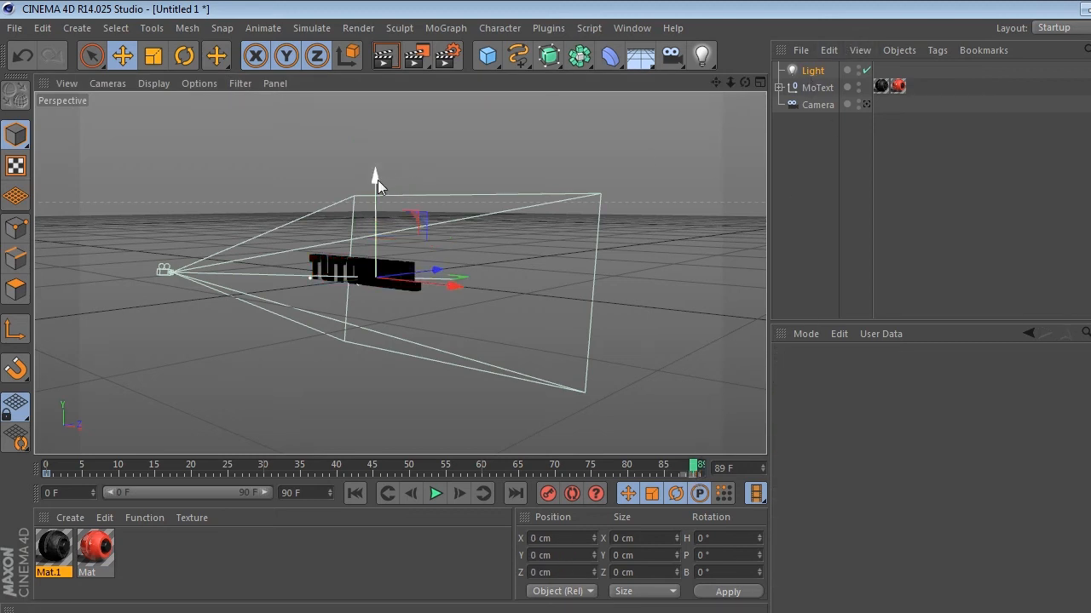
pyautogui.moveTo(378, 181); pyautogui.dragTo(377, 152)
pyautogui.click(806, 72)
pyautogui.moveTo(438, 244); pyautogui.dragTo(401, 255)
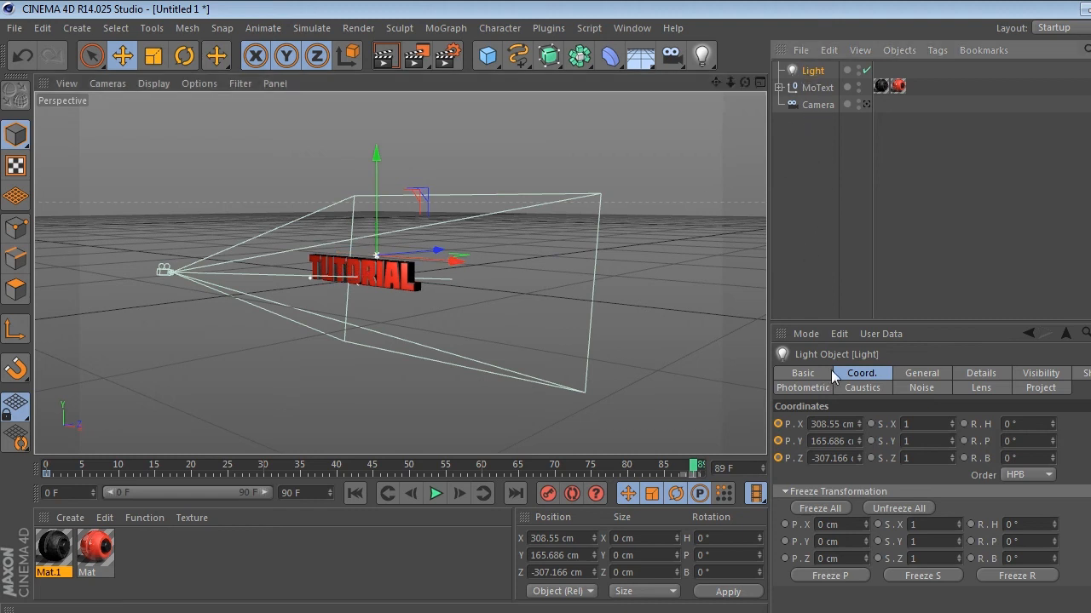
# Set the light's shadow type to Shadow Maps (Soft)
pyautogui.click(922, 373)
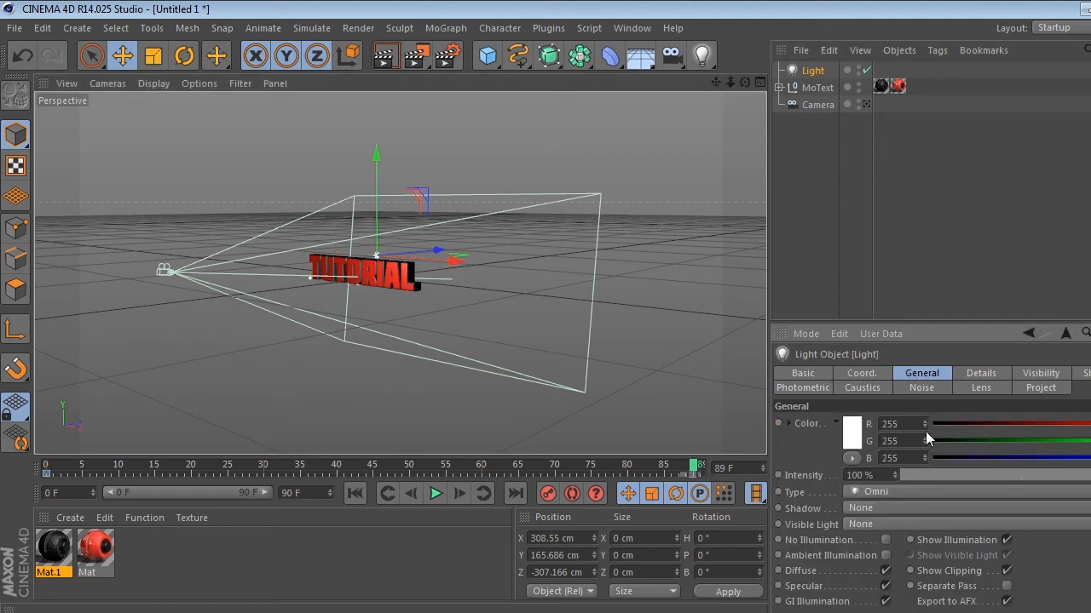
pyautogui.click(891, 508)
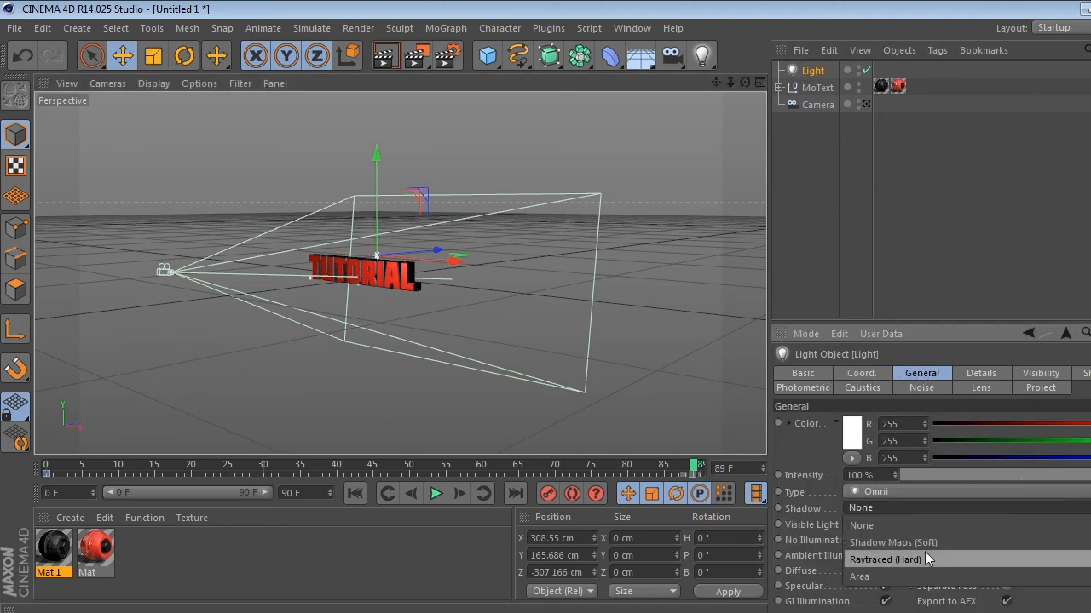
pyautogui.click(925, 551)
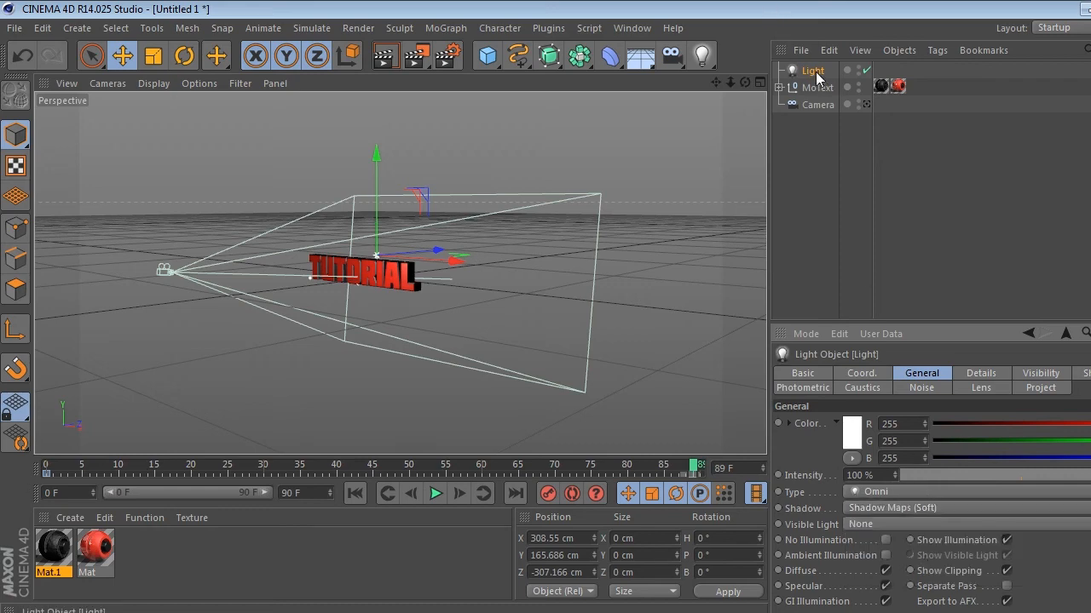
# Duplicate the light and move the copy to the other side of the text, at X about -611 cm
pyautogui.keyDown('ctrl'); pyautogui.moveTo(815, 74); pyautogui.dragTo(812, 63); pyautogui.keyUp('ctrl')
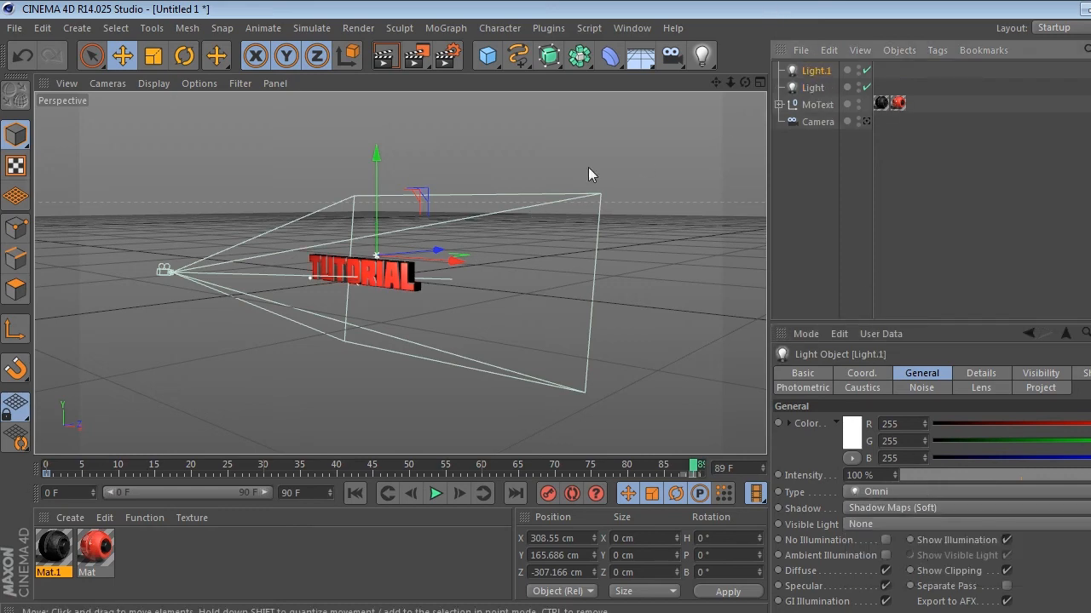
pyautogui.moveTo(745, 82); pyautogui.dragTo(861, 111)
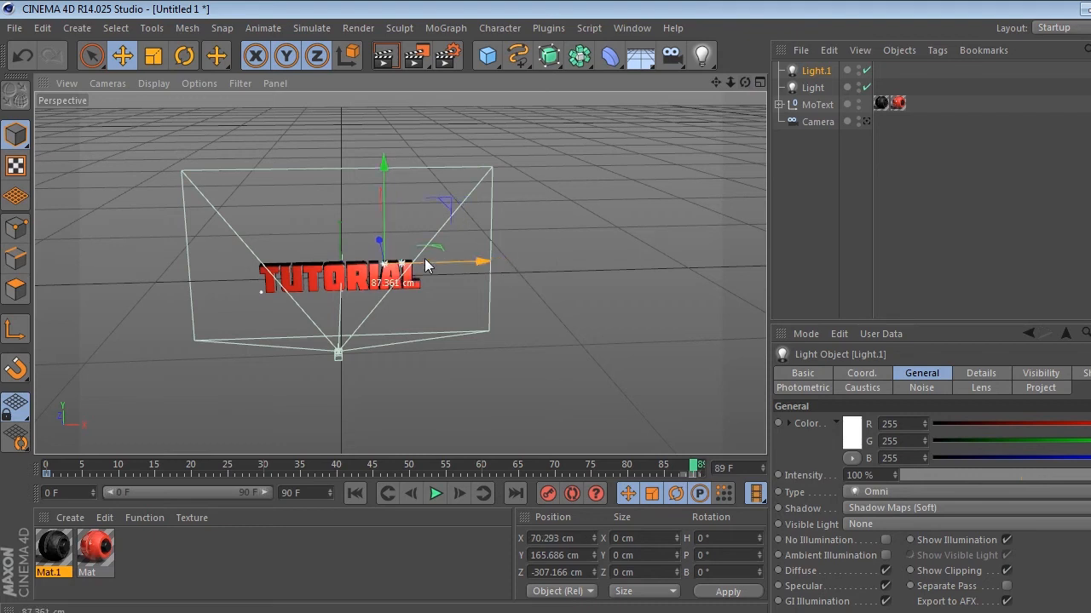
pyautogui.moveTo(426, 262); pyautogui.dragTo(248, 252)
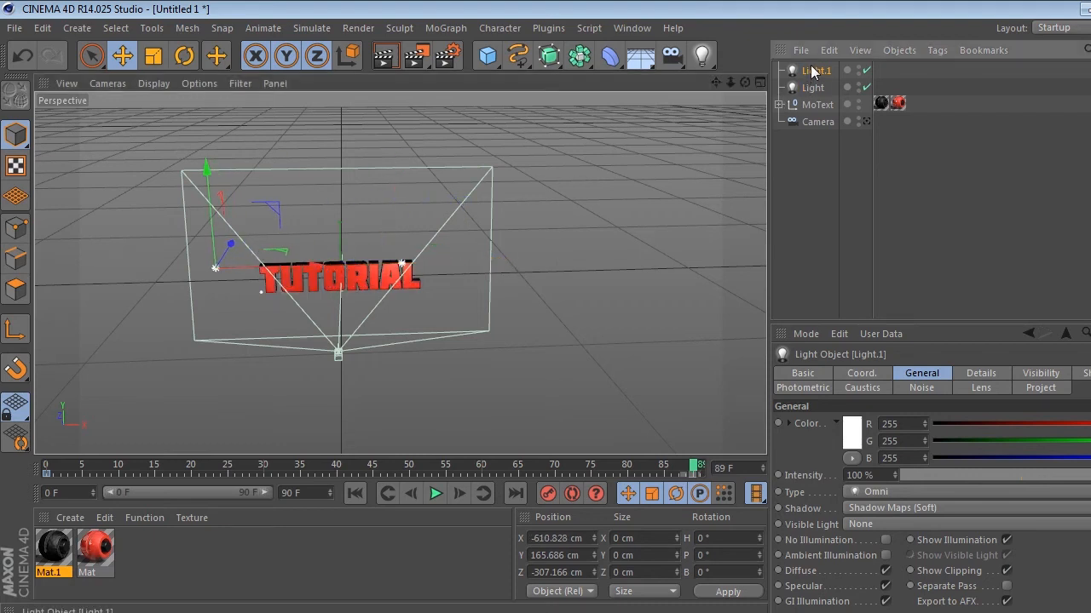
# Duplicate Light.1, move the copy behind the text to about X 234 and Z 2568 cm, and test-render the camera view
pyautogui.keyDown('ctrl'); pyautogui.moveTo(815, 75); pyautogui.dragTo(814, 69); pyautogui.keyUp('ctrl')
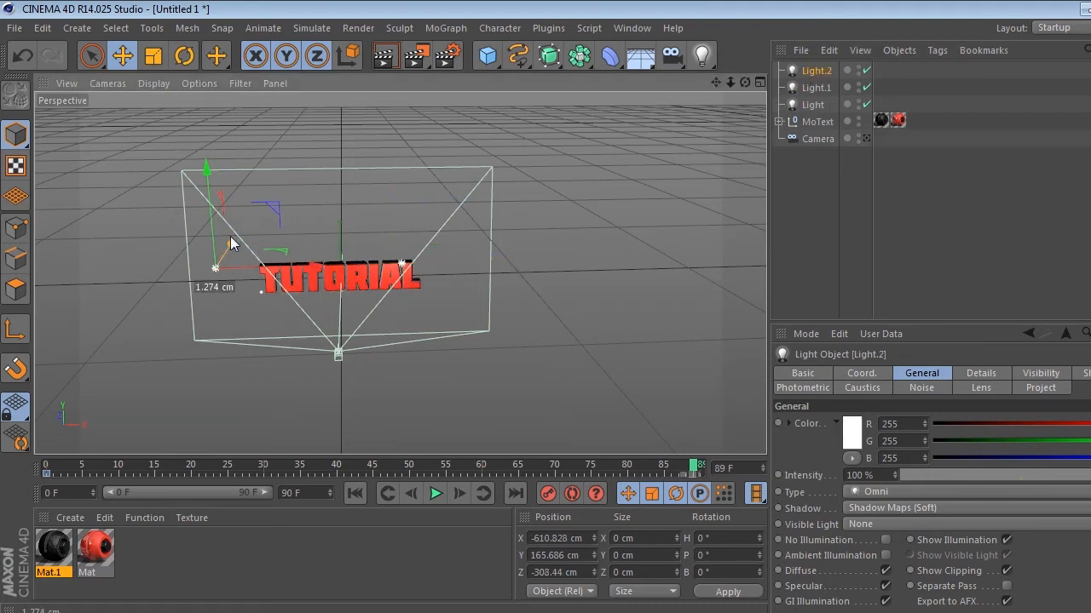
pyautogui.moveTo(230, 243); pyautogui.dragTo(467, 171)
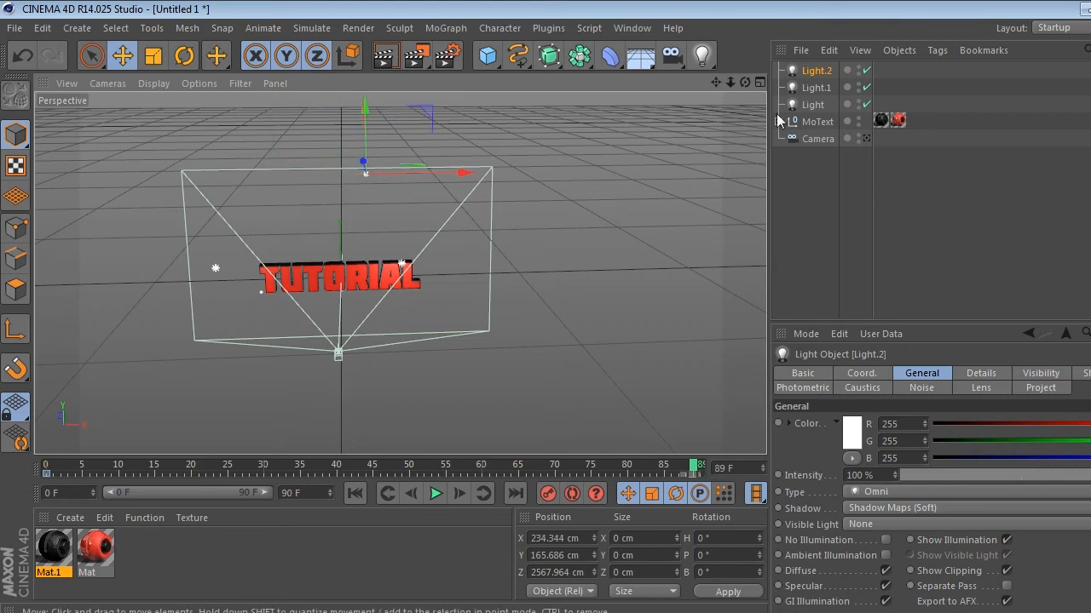
pyautogui.click(865, 138)
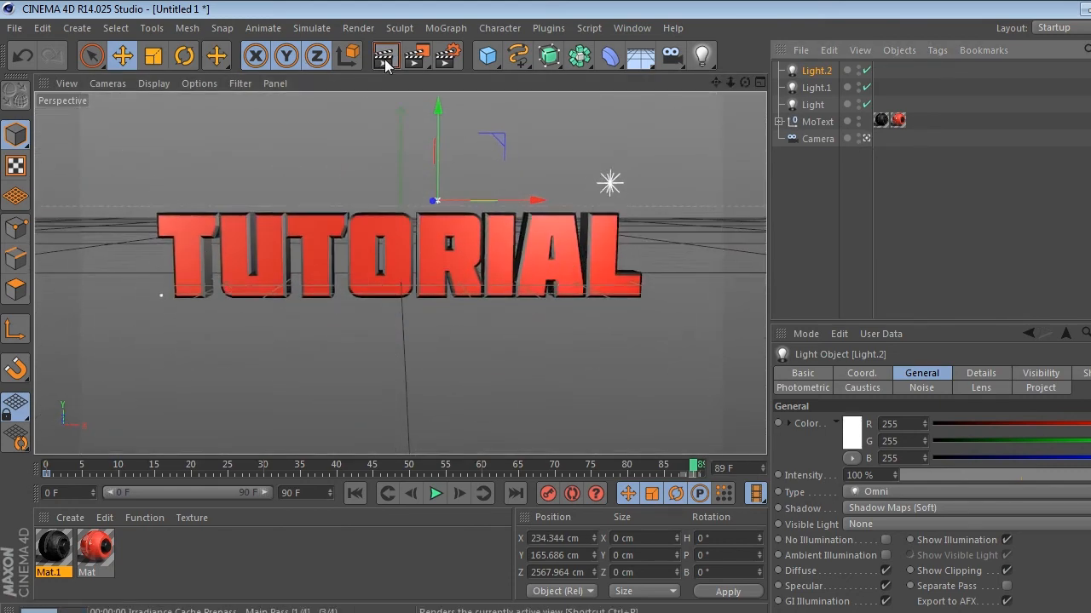
pyautogui.click(384, 57)
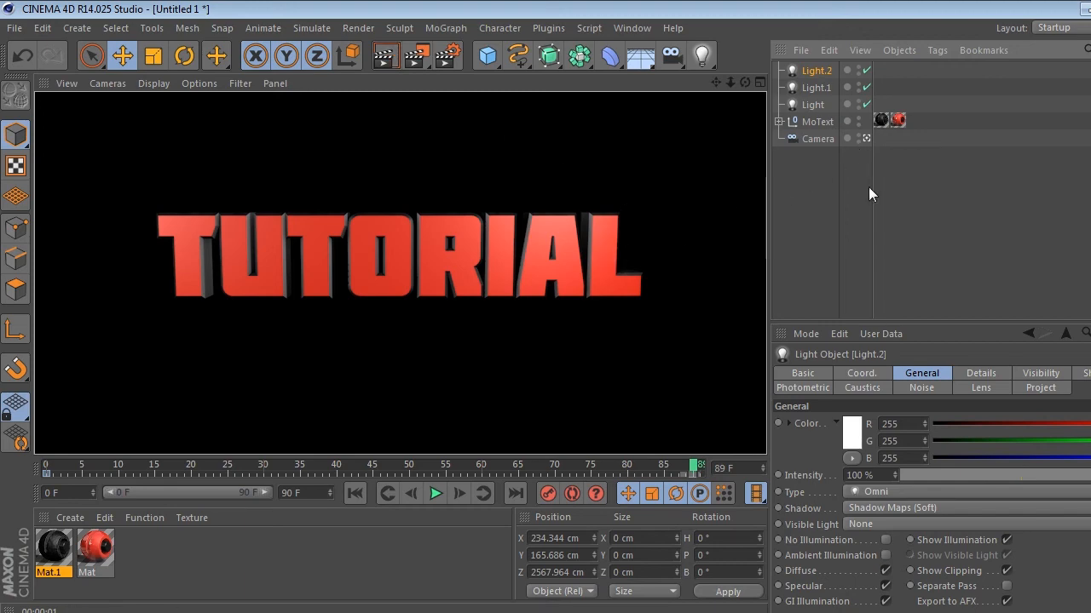
# Reposition Light.2 behind the text at Y about 459 and Z about 1266 cm, and return to the camera view
pyautogui.click(866, 138)
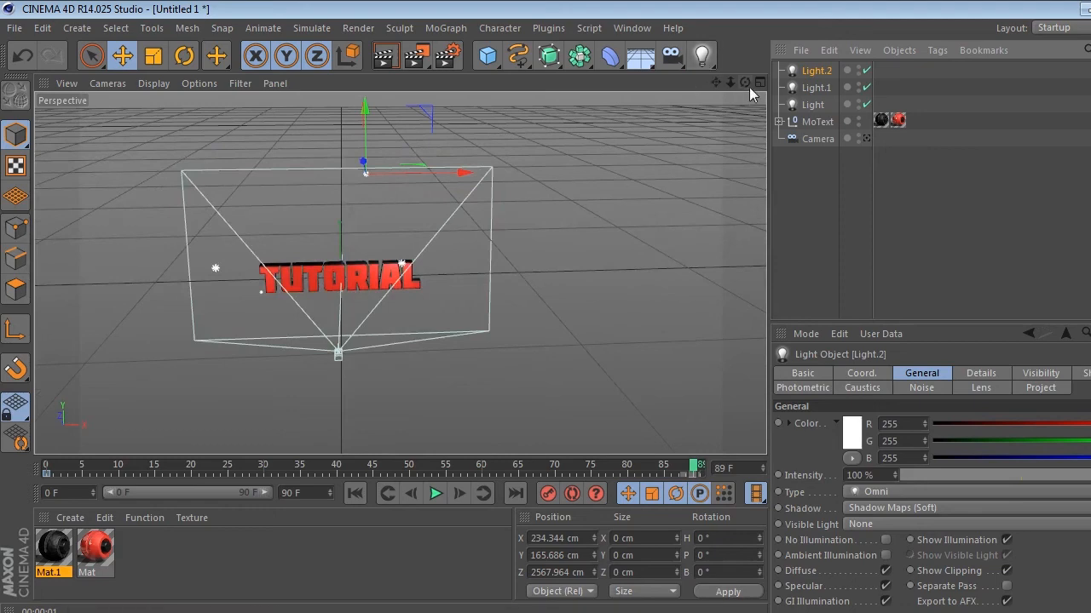
pyautogui.moveTo(746, 84); pyautogui.dragTo(545, 241)
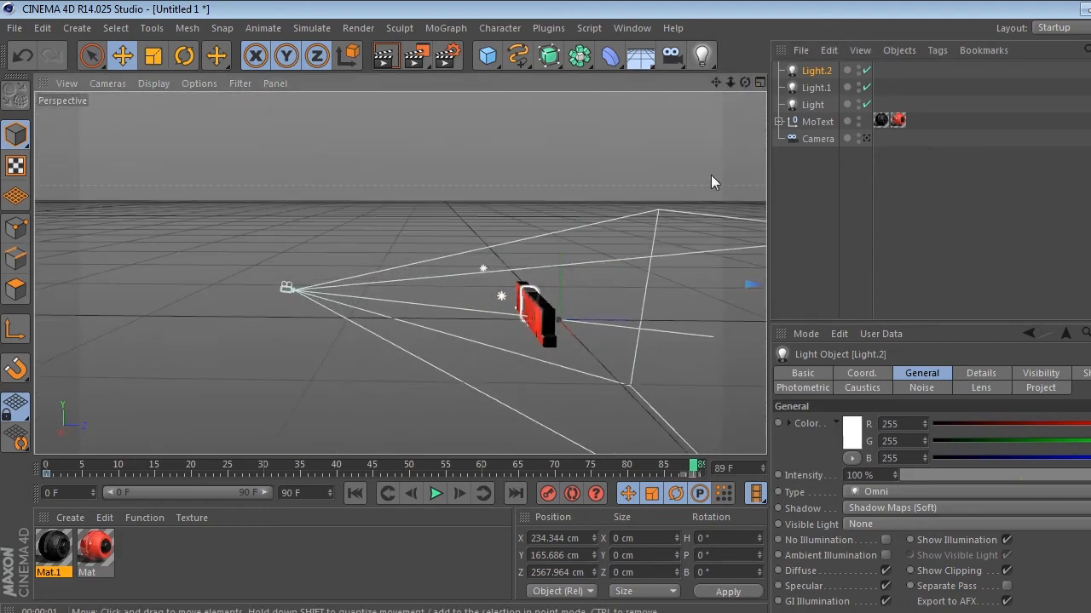
pyautogui.moveTo(716, 83); pyautogui.dragTo(716, 111)
pyautogui.moveTo(716, 298); pyautogui.dragTo(542, 295)
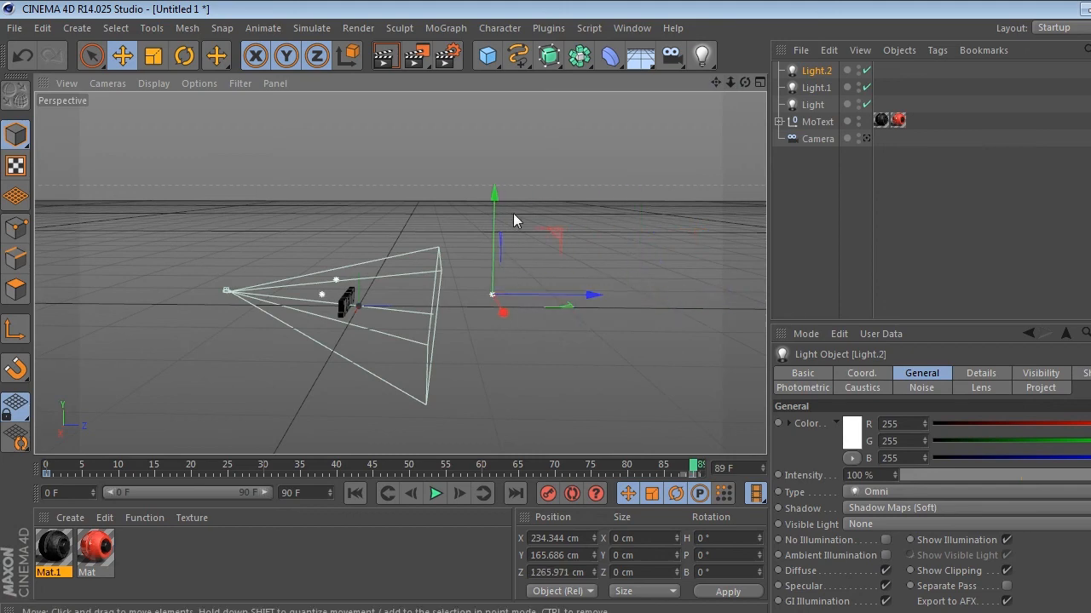
pyautogui.moveTo(493, 196); pyautogui.dragTo(493, 158)
pyautogui.click(866, 138)
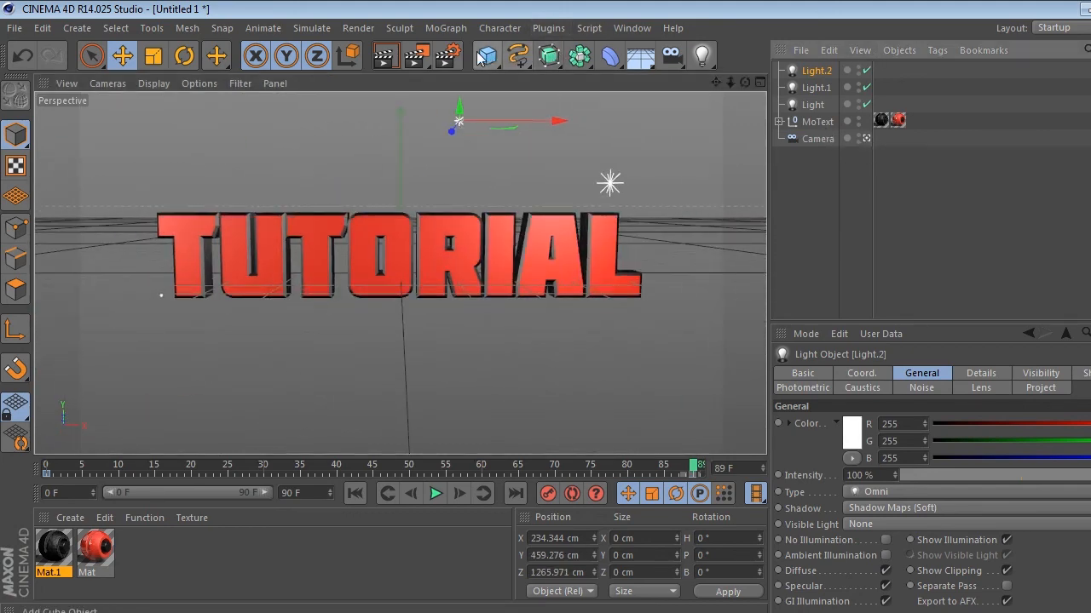
# Add a Background object to the scene
pyautogui.moveTo(640, 62); pyautogui.dragTo(723, 201)
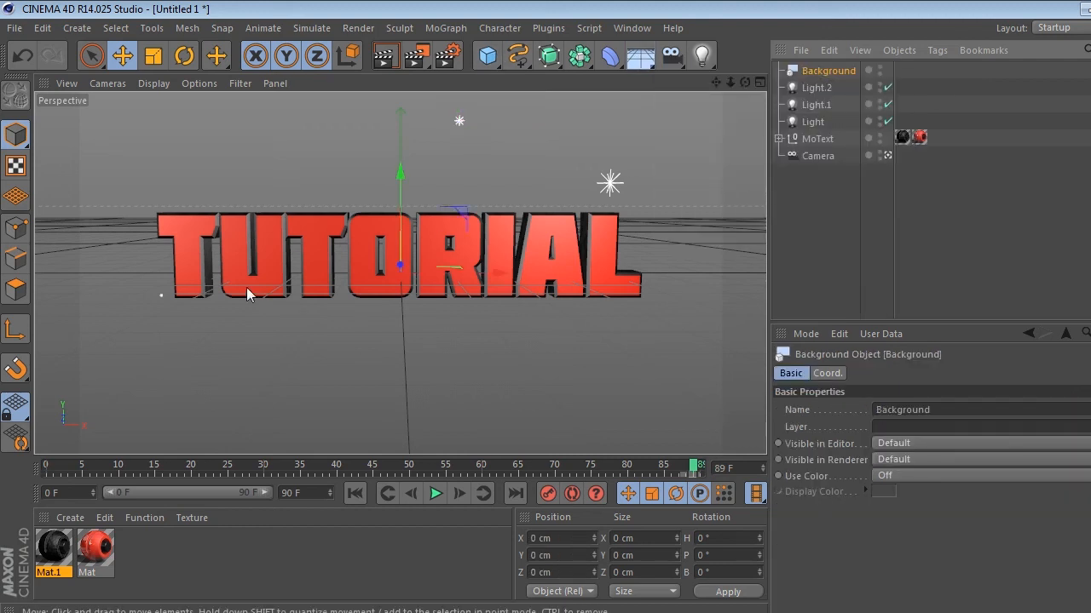
# Create a new material and set its color to bright green, R 12, G 255, B 0
pyautogui.doubleClick(133, 549)
pyautogui.doubleClick(52, 545)
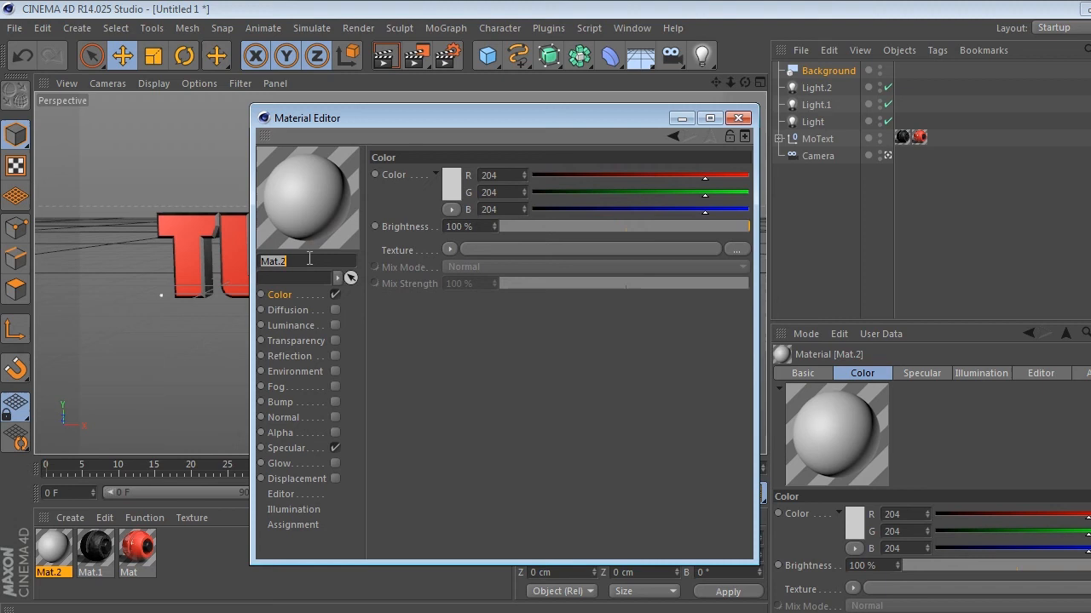
pyautogui.click(455, 185)
pyautogui.moveTo(458, 132); pyautogui.dragTo(496, 68)
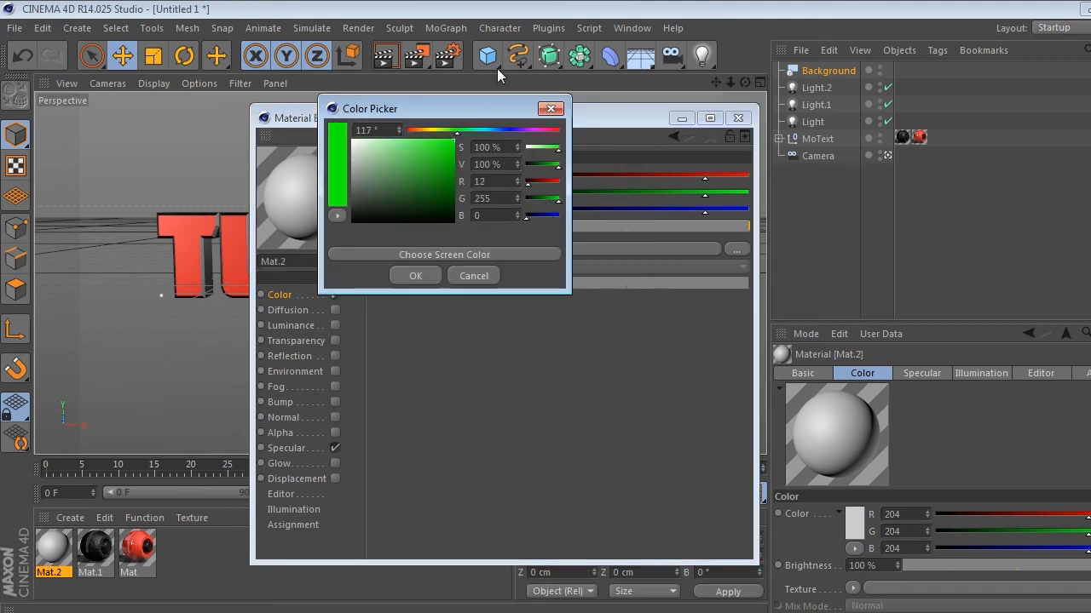
pyautogui.click(405, 274)
# Turn off the green material's specular channel and apply the material to the Background object
pyautogui.click(323, 450)
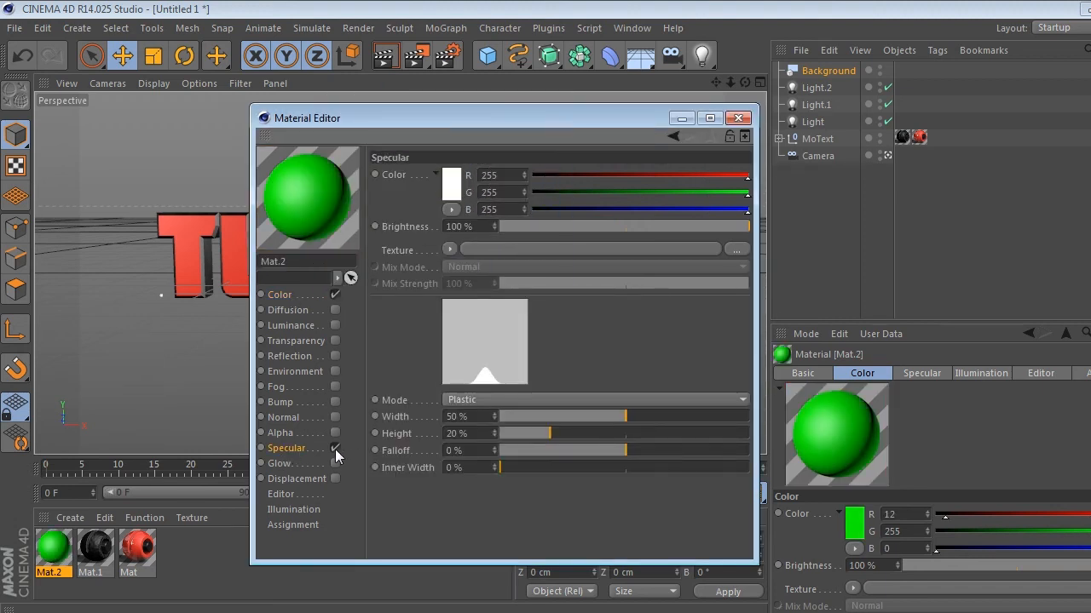
pyautogui.click(335, 448)
pyautogui.click(738, 117)
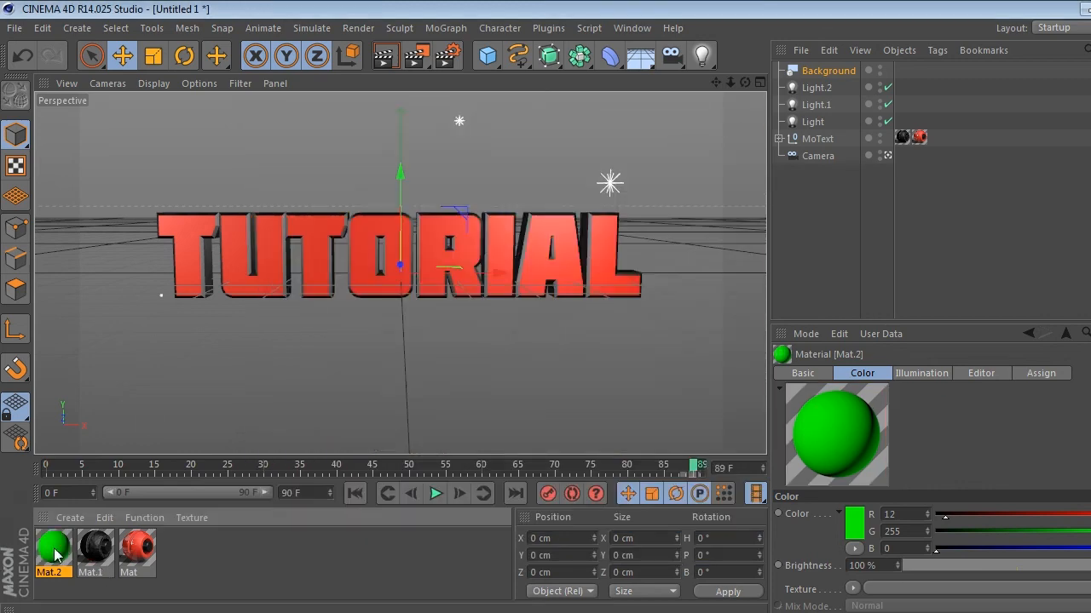
pyautogui.moveTo(54, 555); pyautogui.dragTo(823, 69)
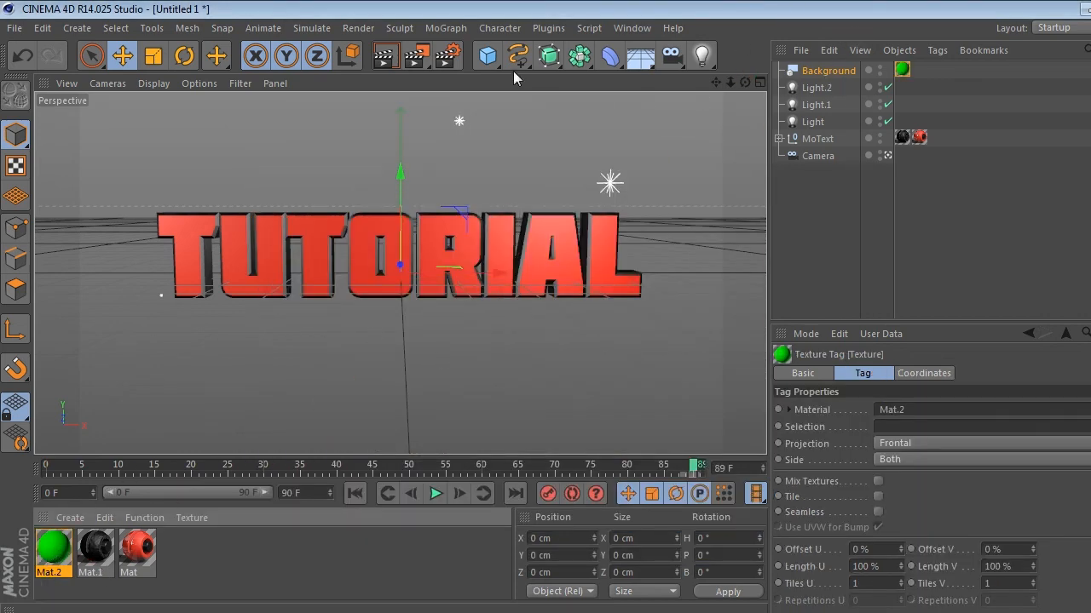
# Test-render the camera view and render the animation to the Picture Viewer, overwriting the existing Tutorial intro.mov
pyautogui.click(384, 56)
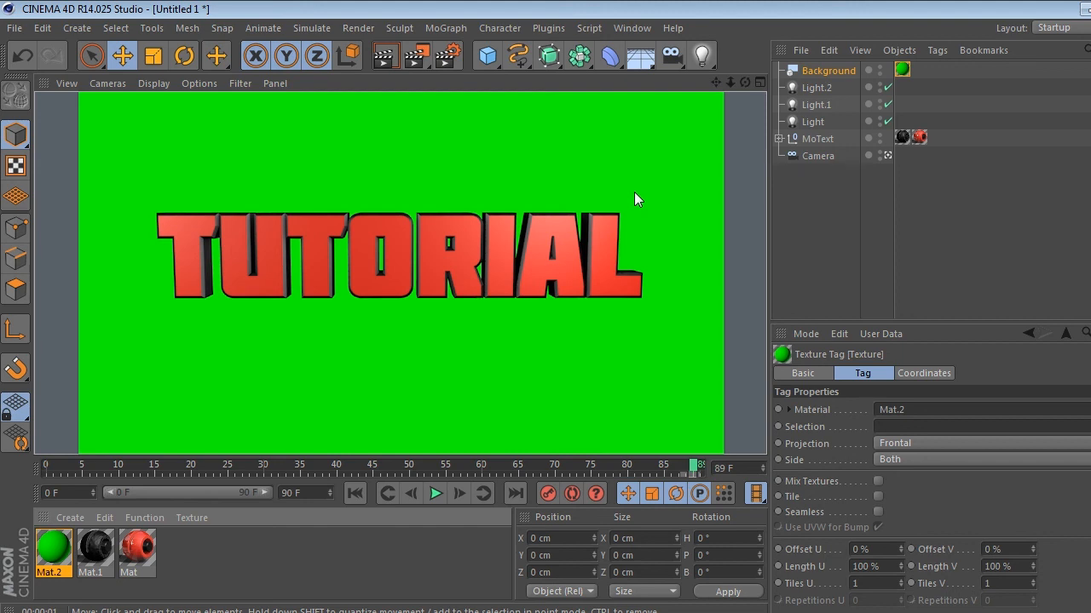
pyautogui.click(418, 58)
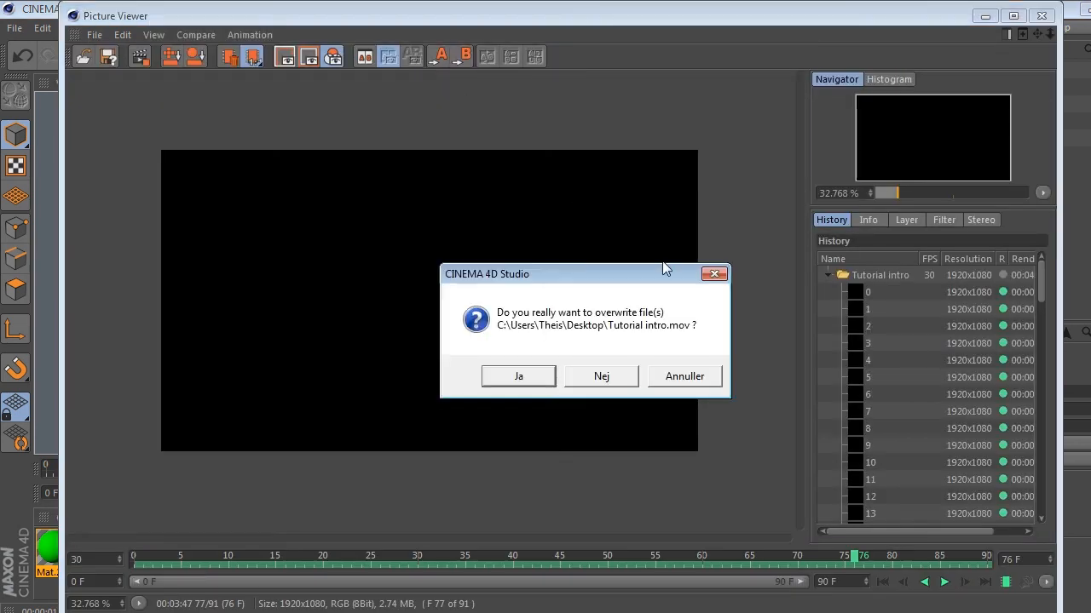
pyautogui.click(517, 377)
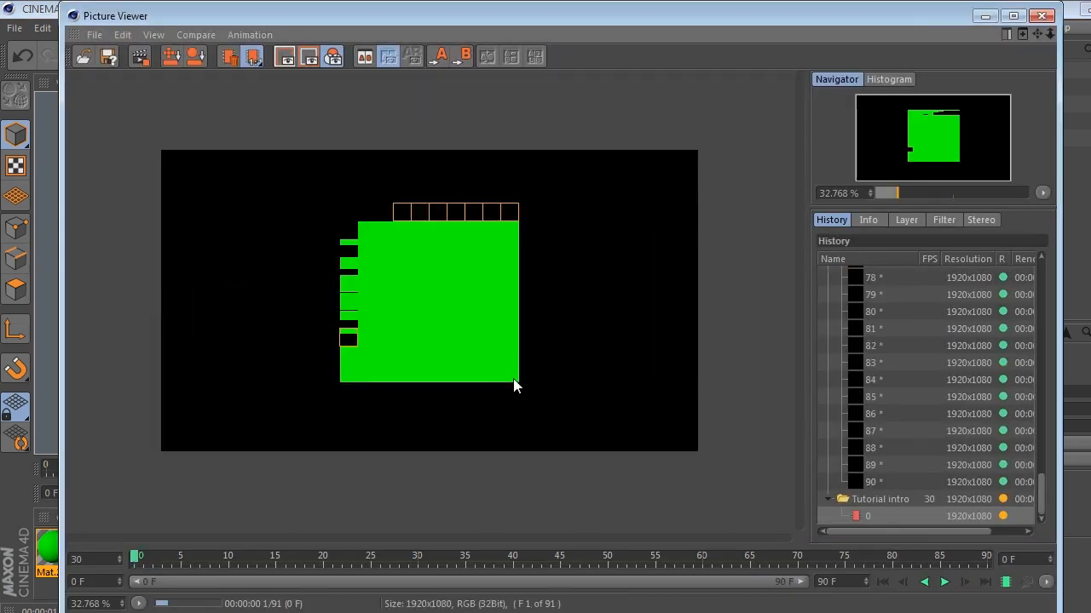